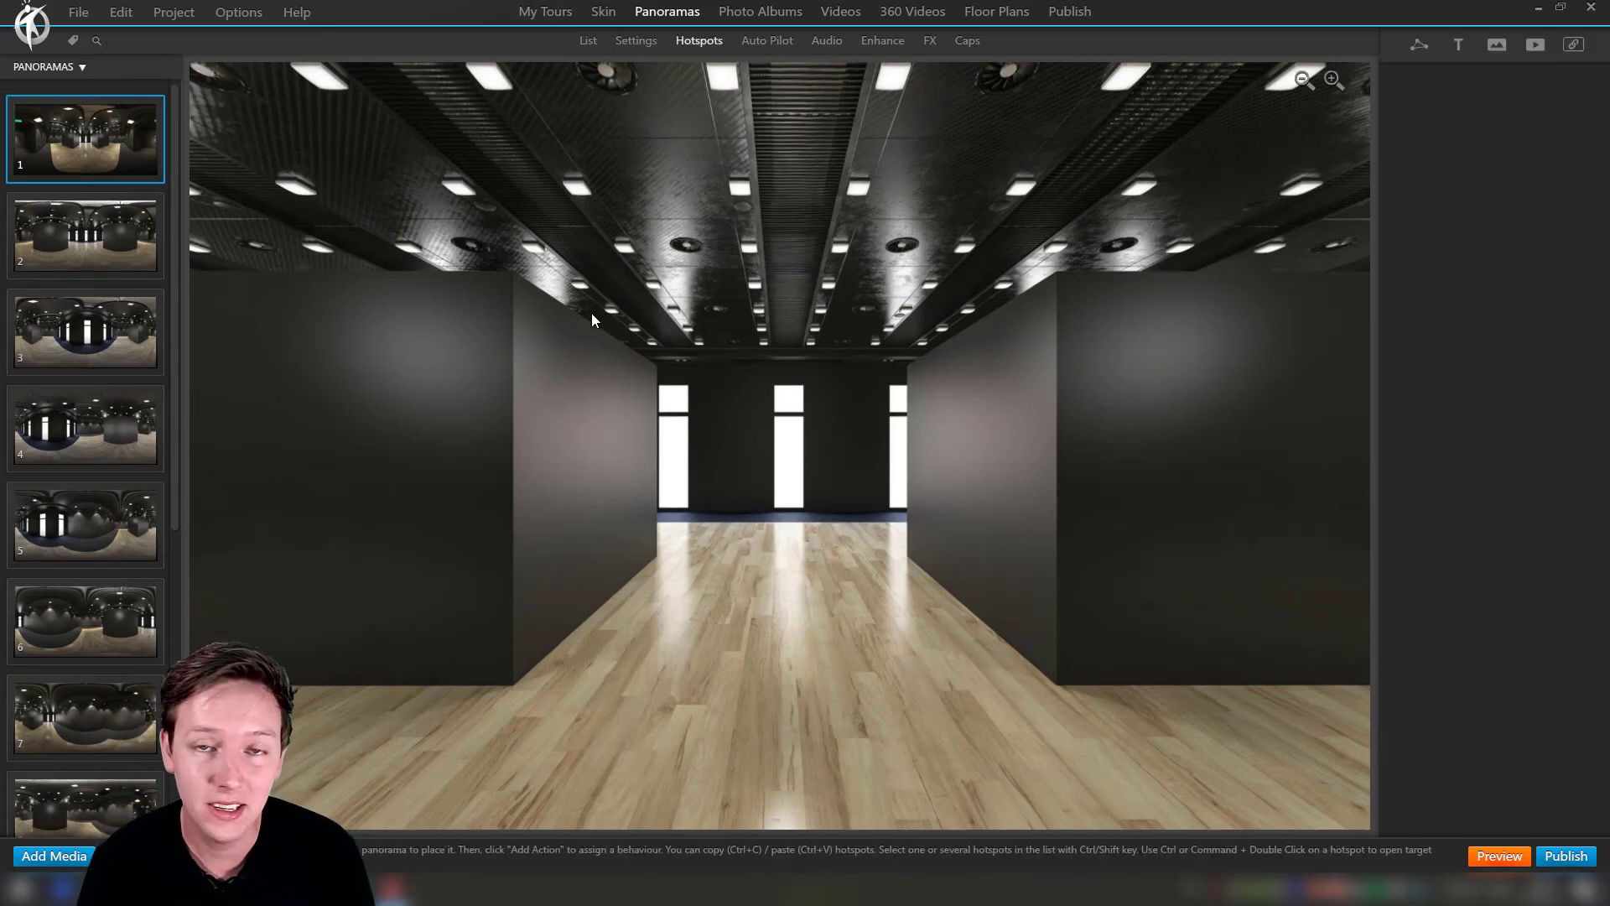
Create a backup of the virtual tour project with its media
click(80, 13)
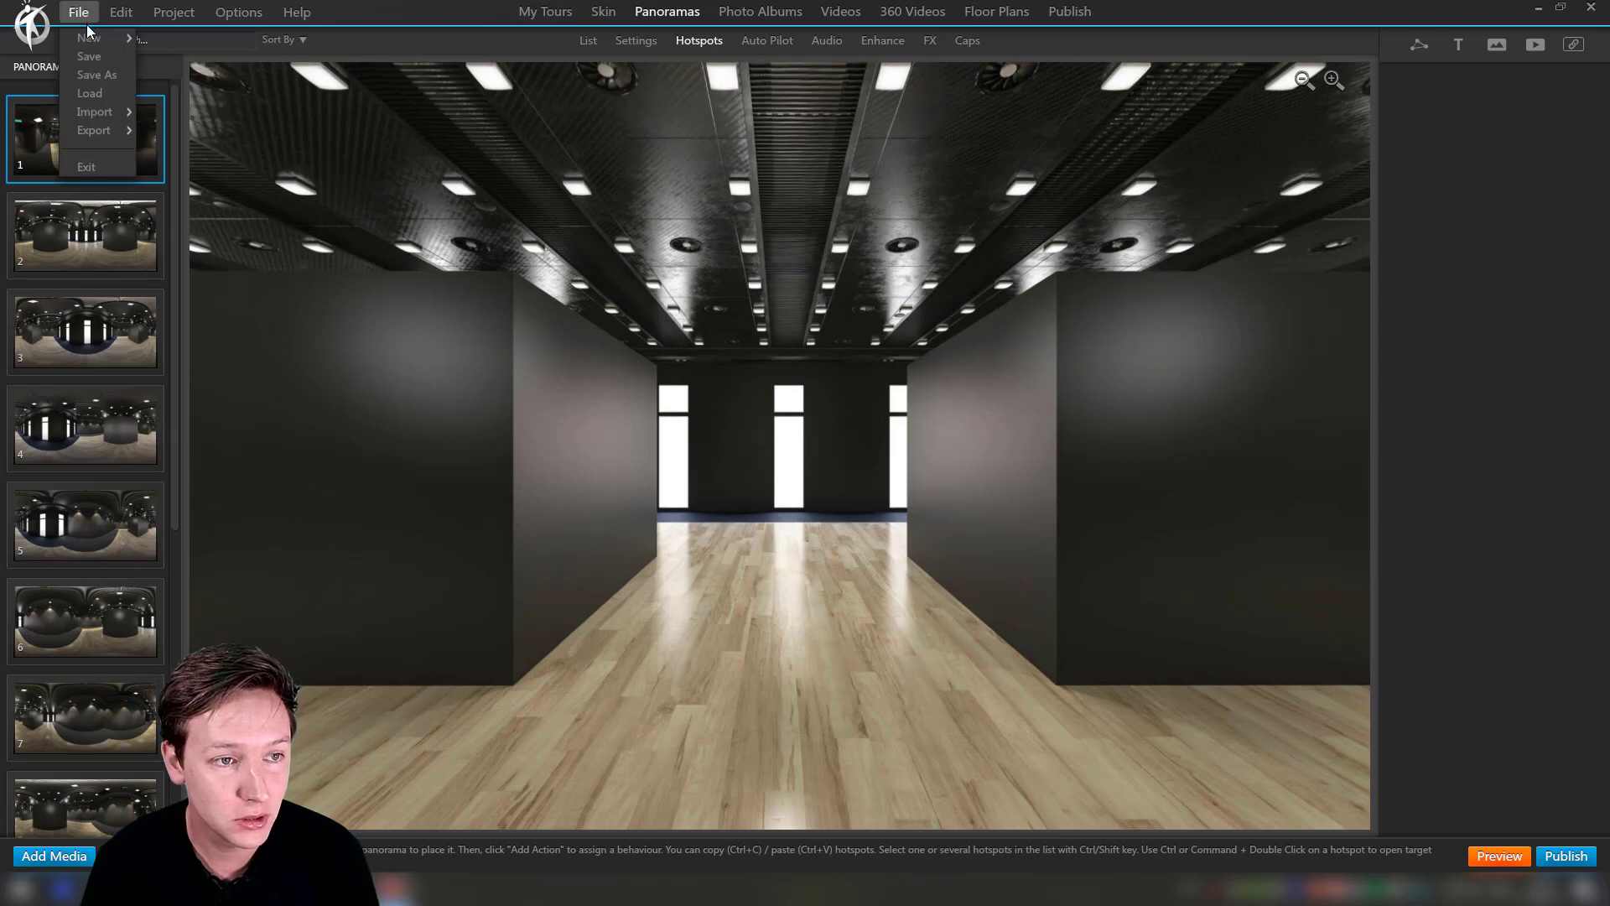
mouse_move(118, 133)
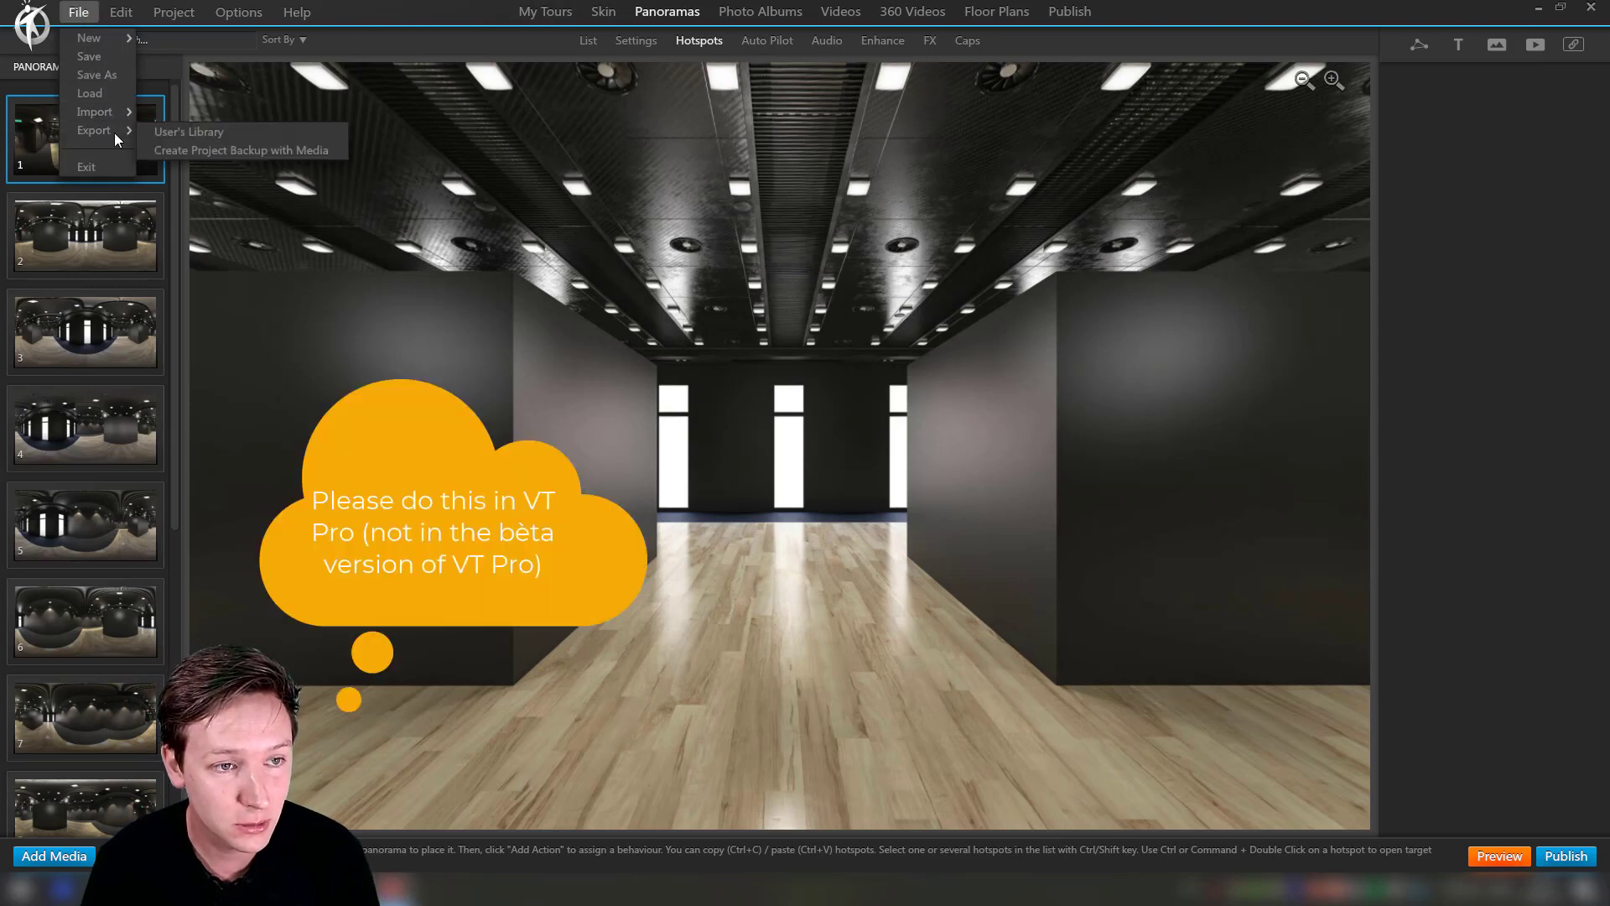
click(218, 152)
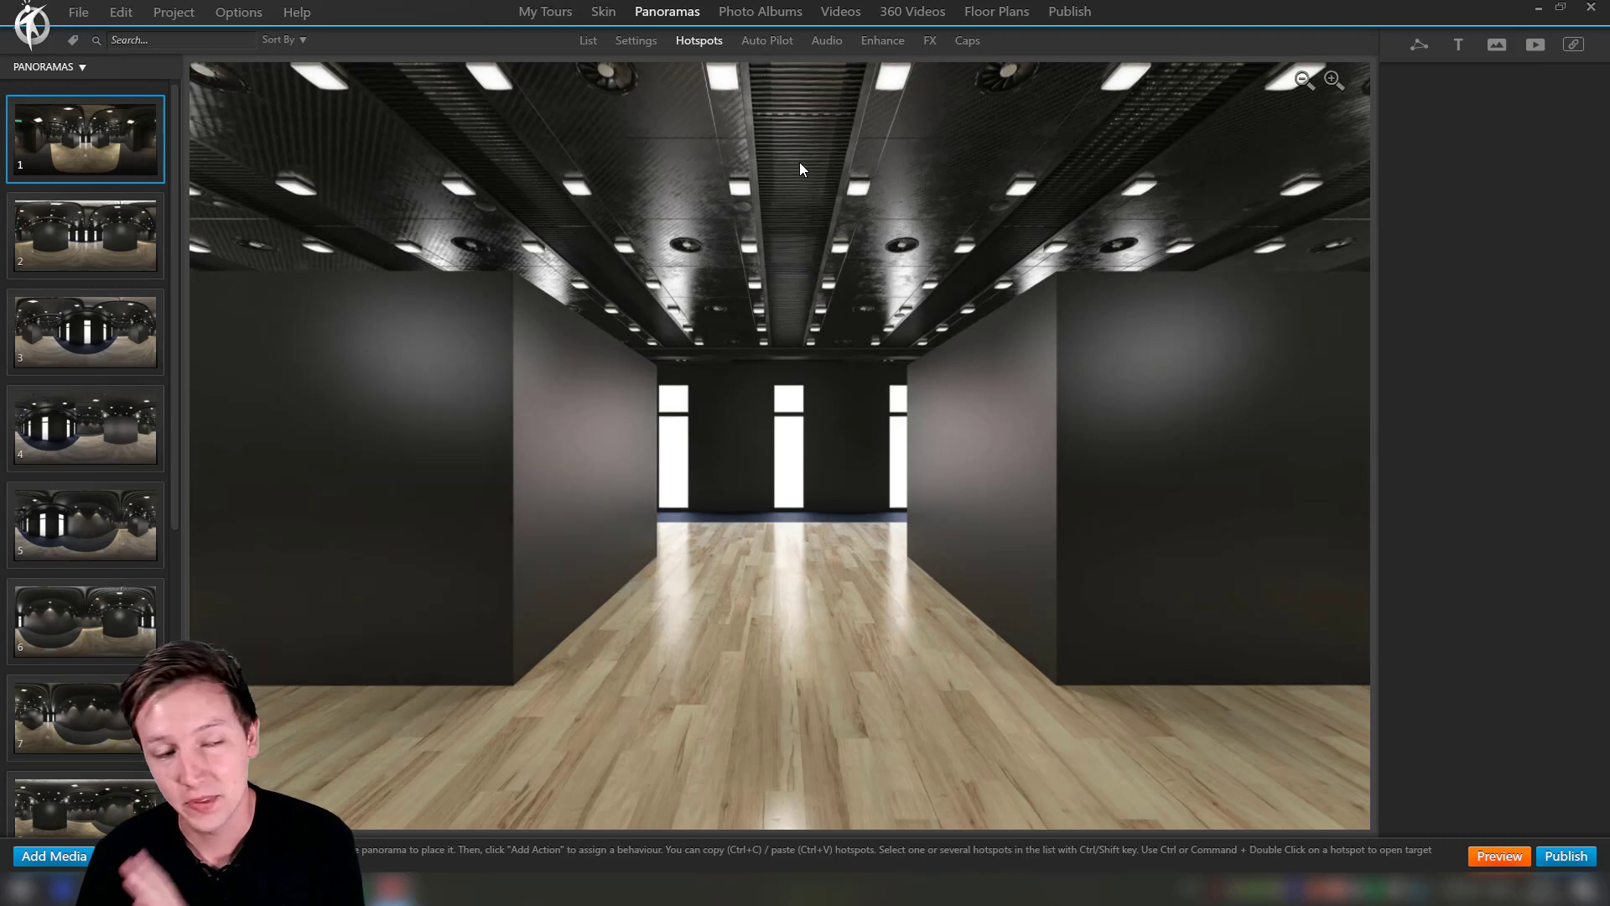
click(79, 12)
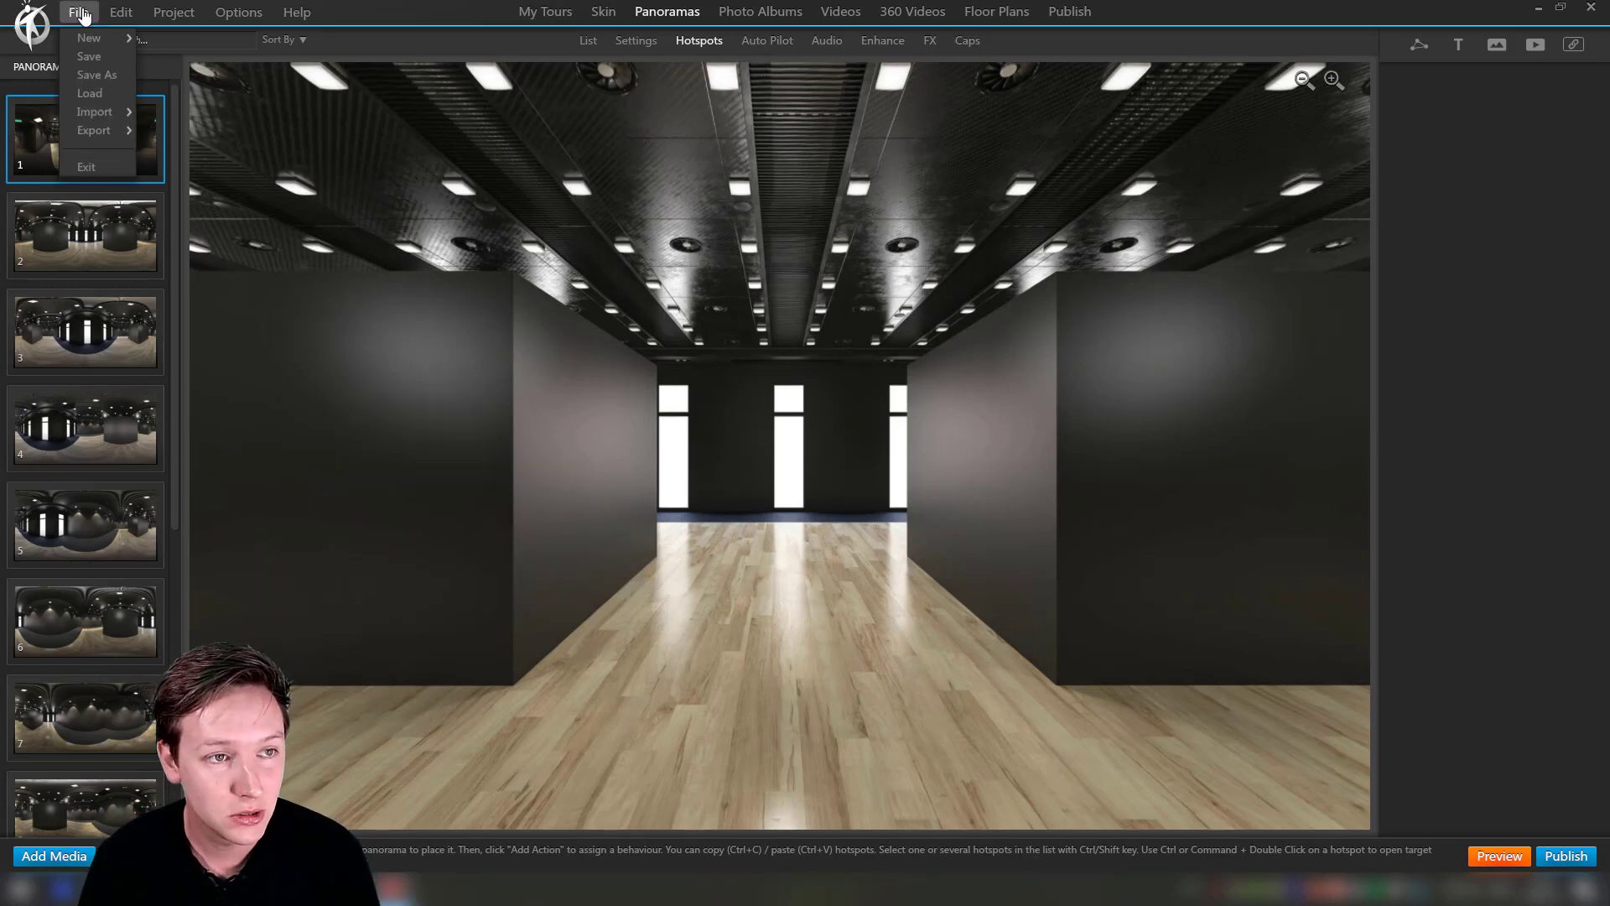
mouse_move(173, 14)
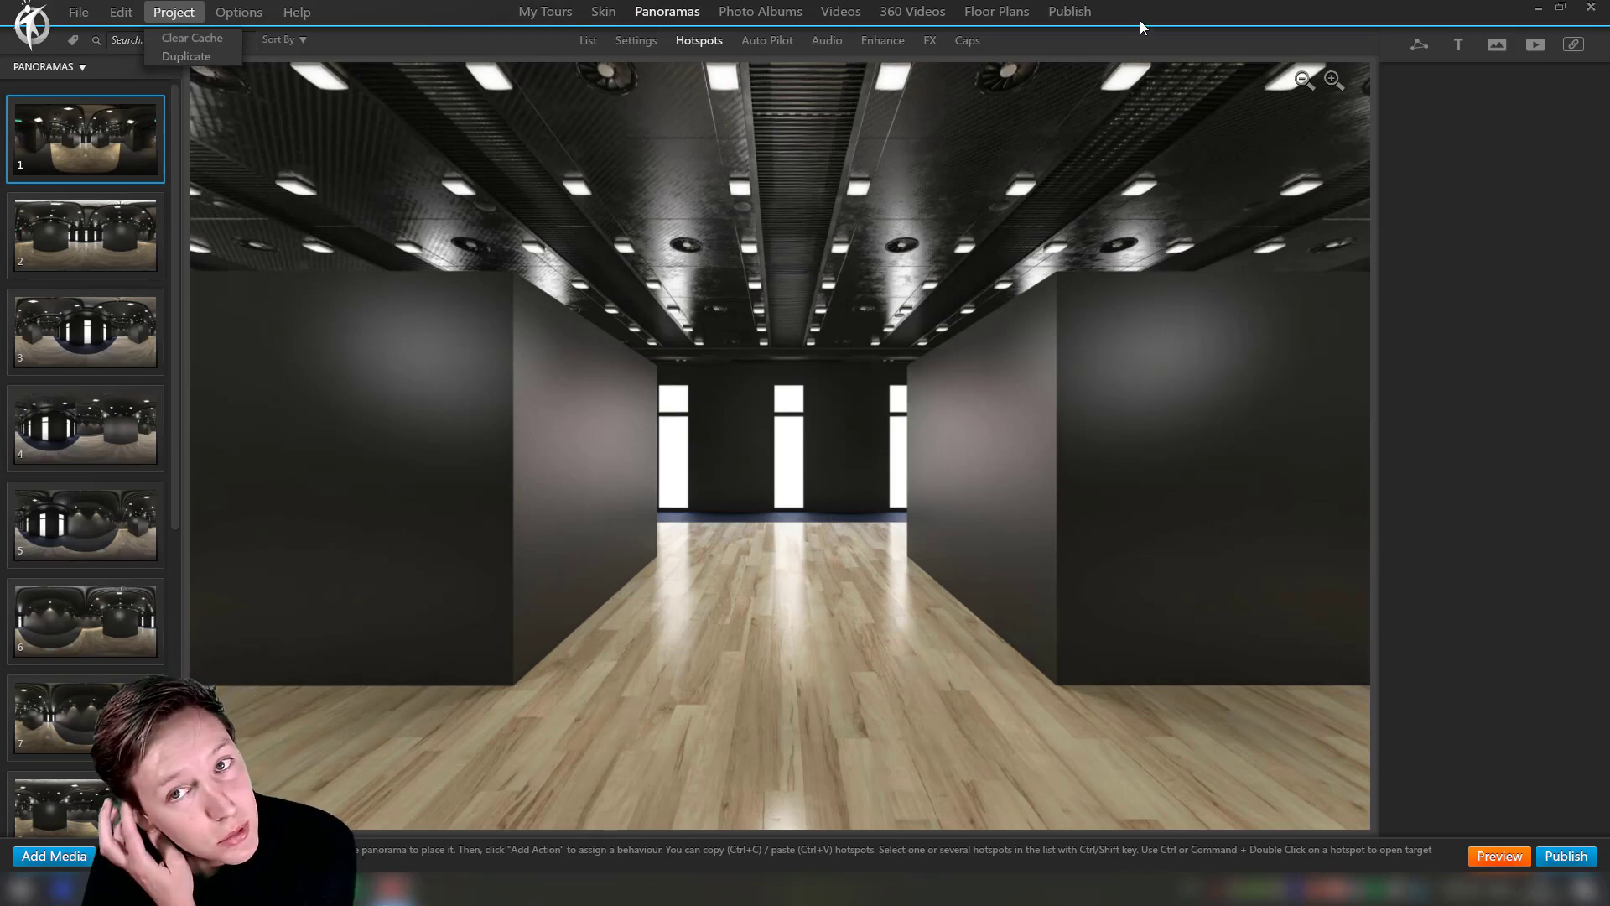
click(1058, 13)
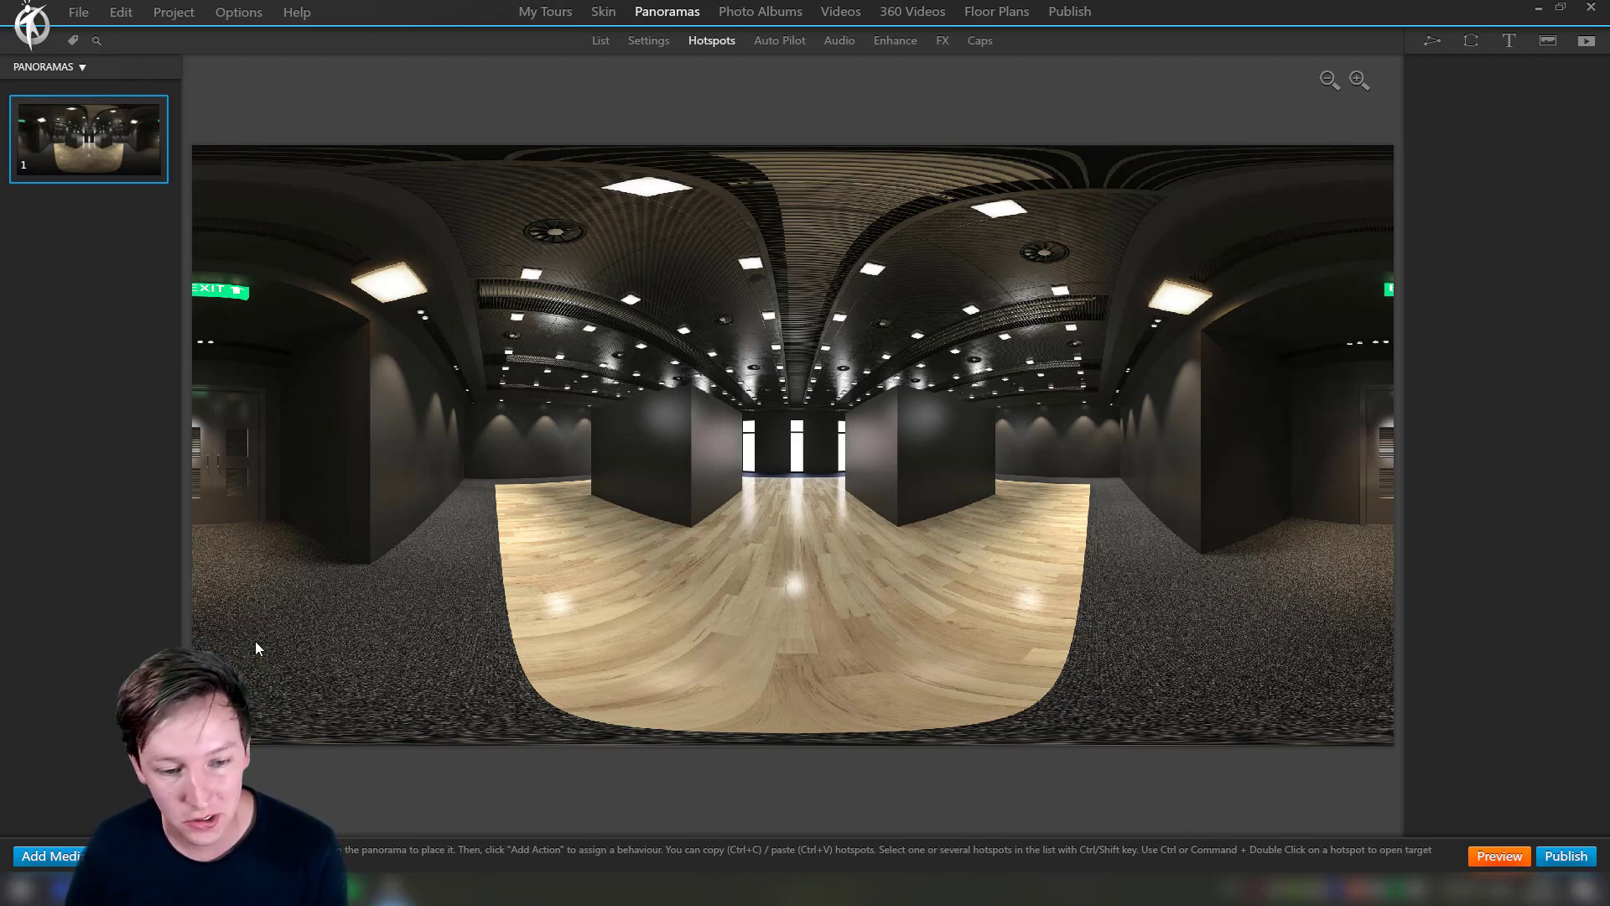
Look around the flattened panorama in the hotspot editor and compare it with the perspective view in the panorama settings
scroll(742, 421, up, 5)
scroll(742, 421, down, 5)
scroll(637, 412, up, 5)
scroll(594, 403, down, 2)
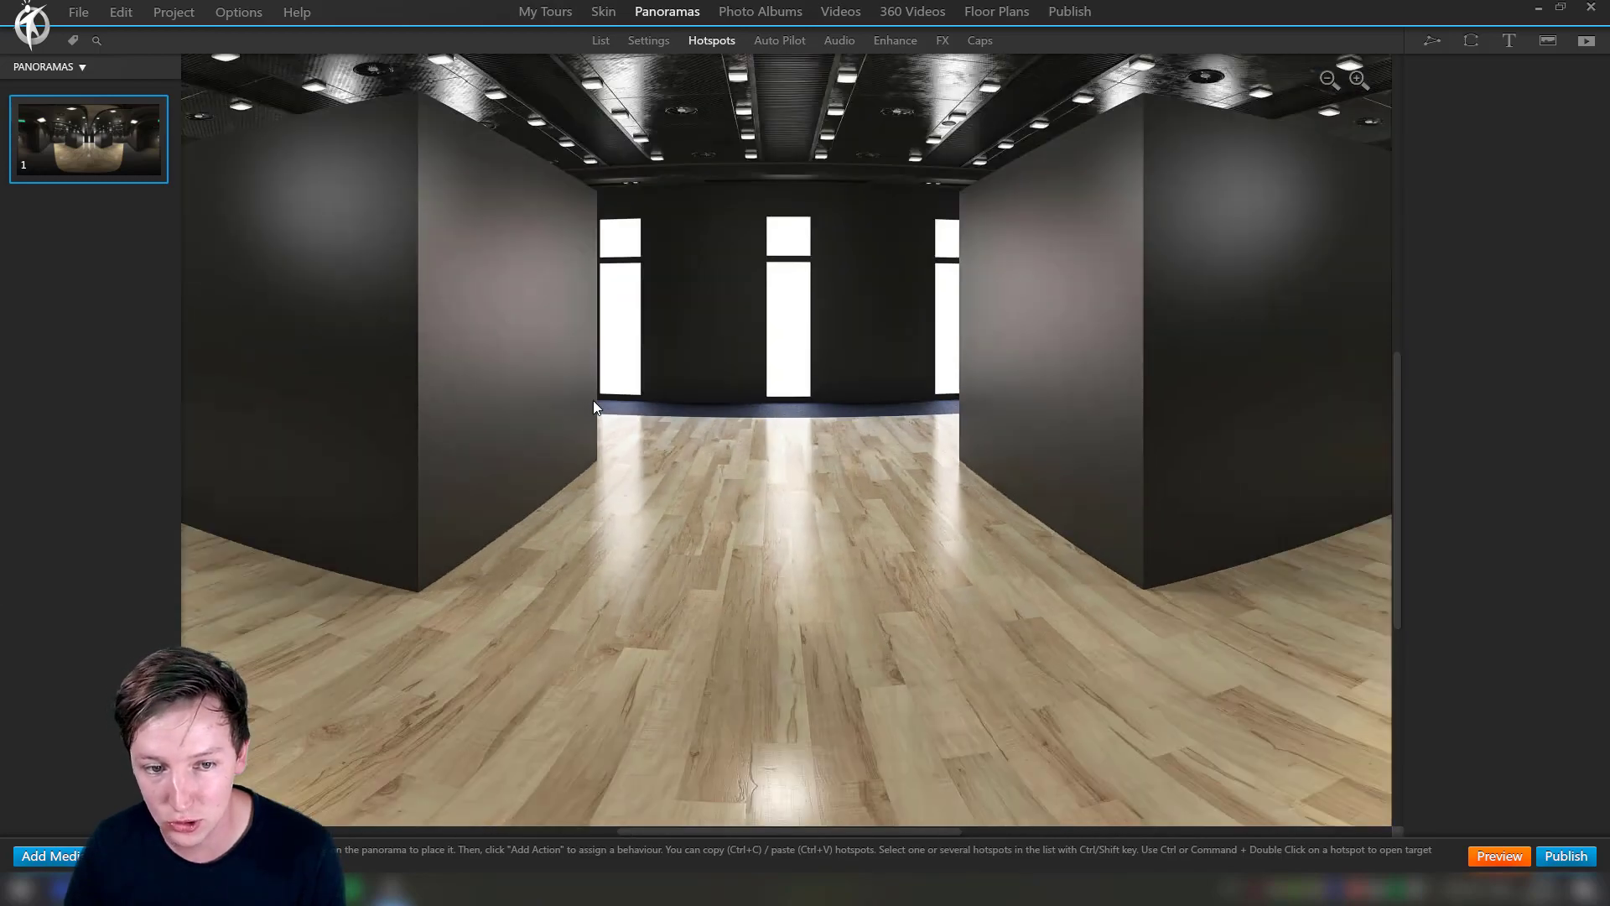
drag(619, 398, 1060, 426)
drag(738, 252, 618, 506)
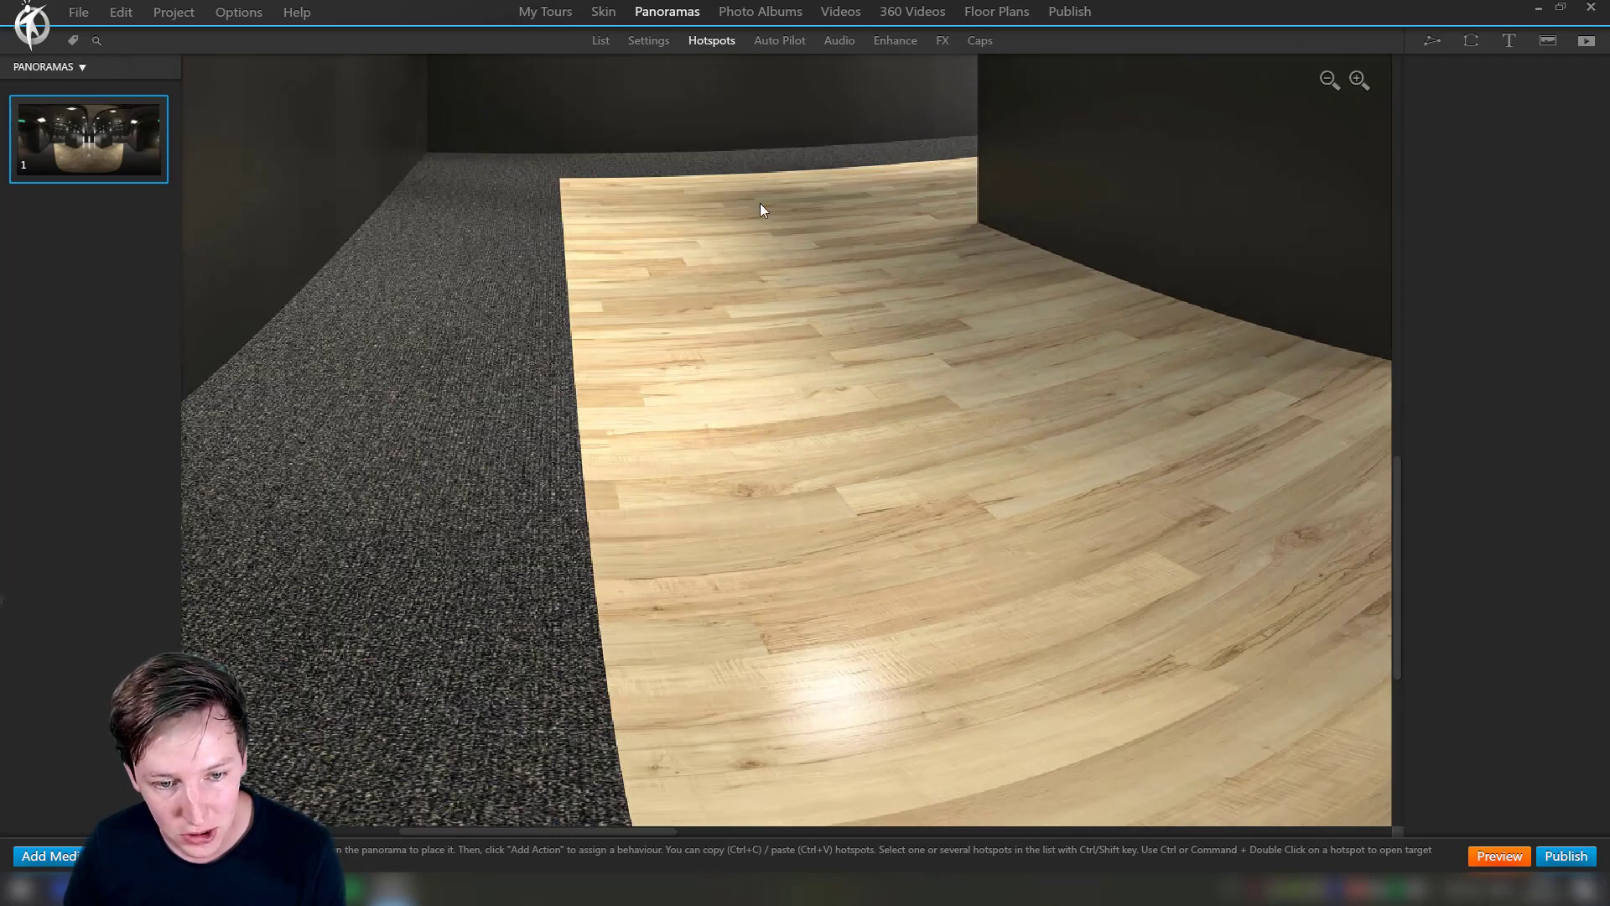
drag(798, 363, 676, 496)
drag(500, 480, 450, 514)
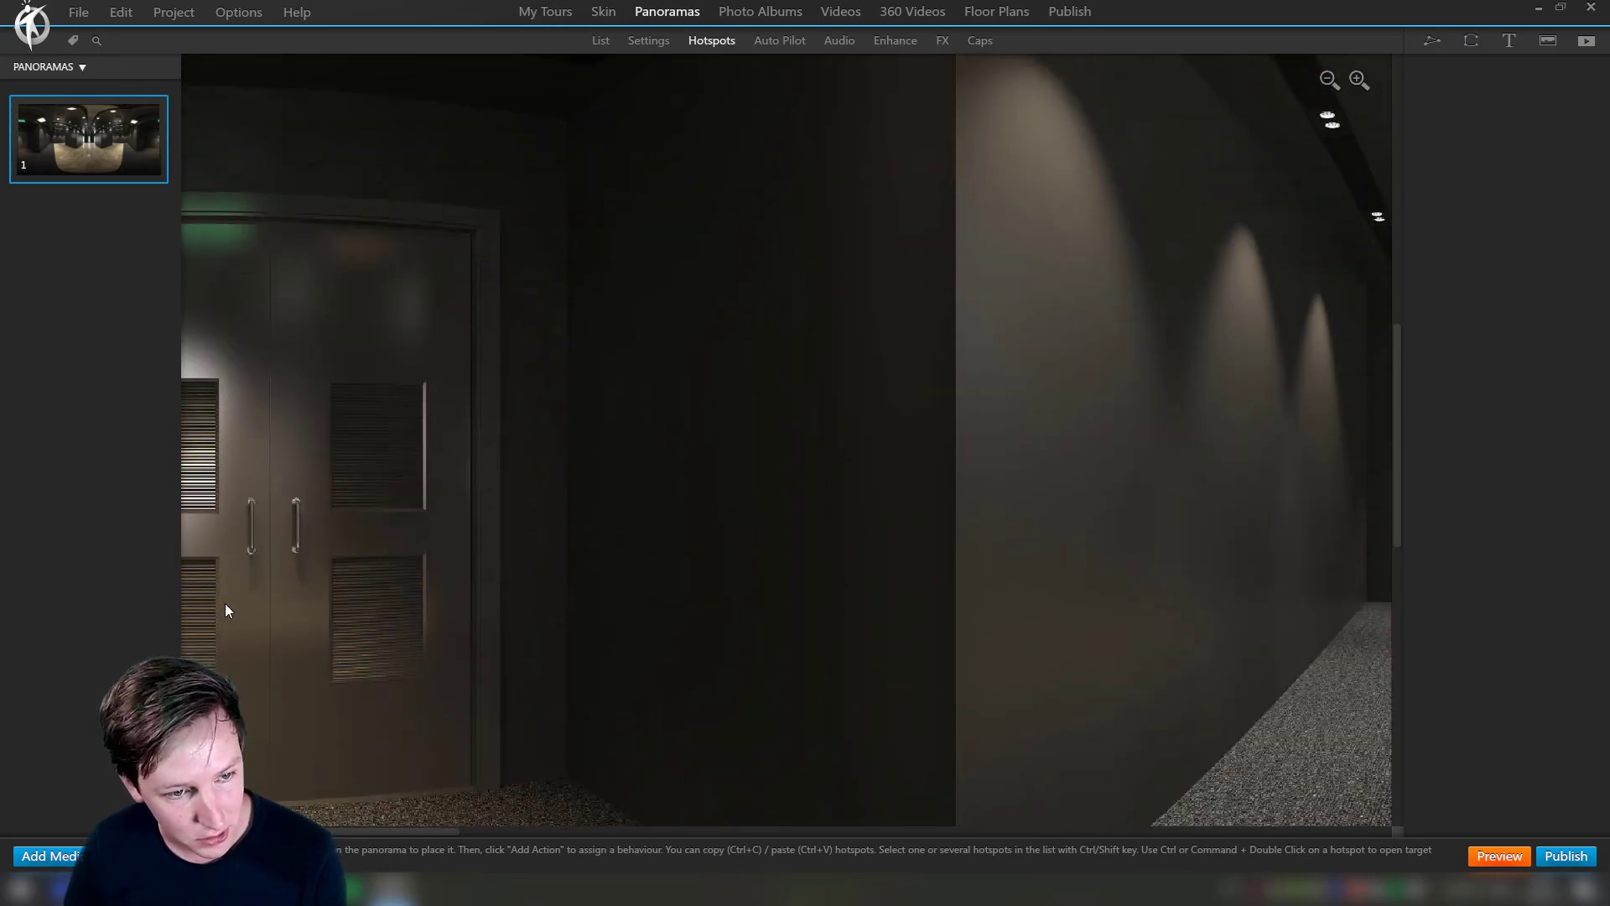
scroll(231, 455, down, 5)
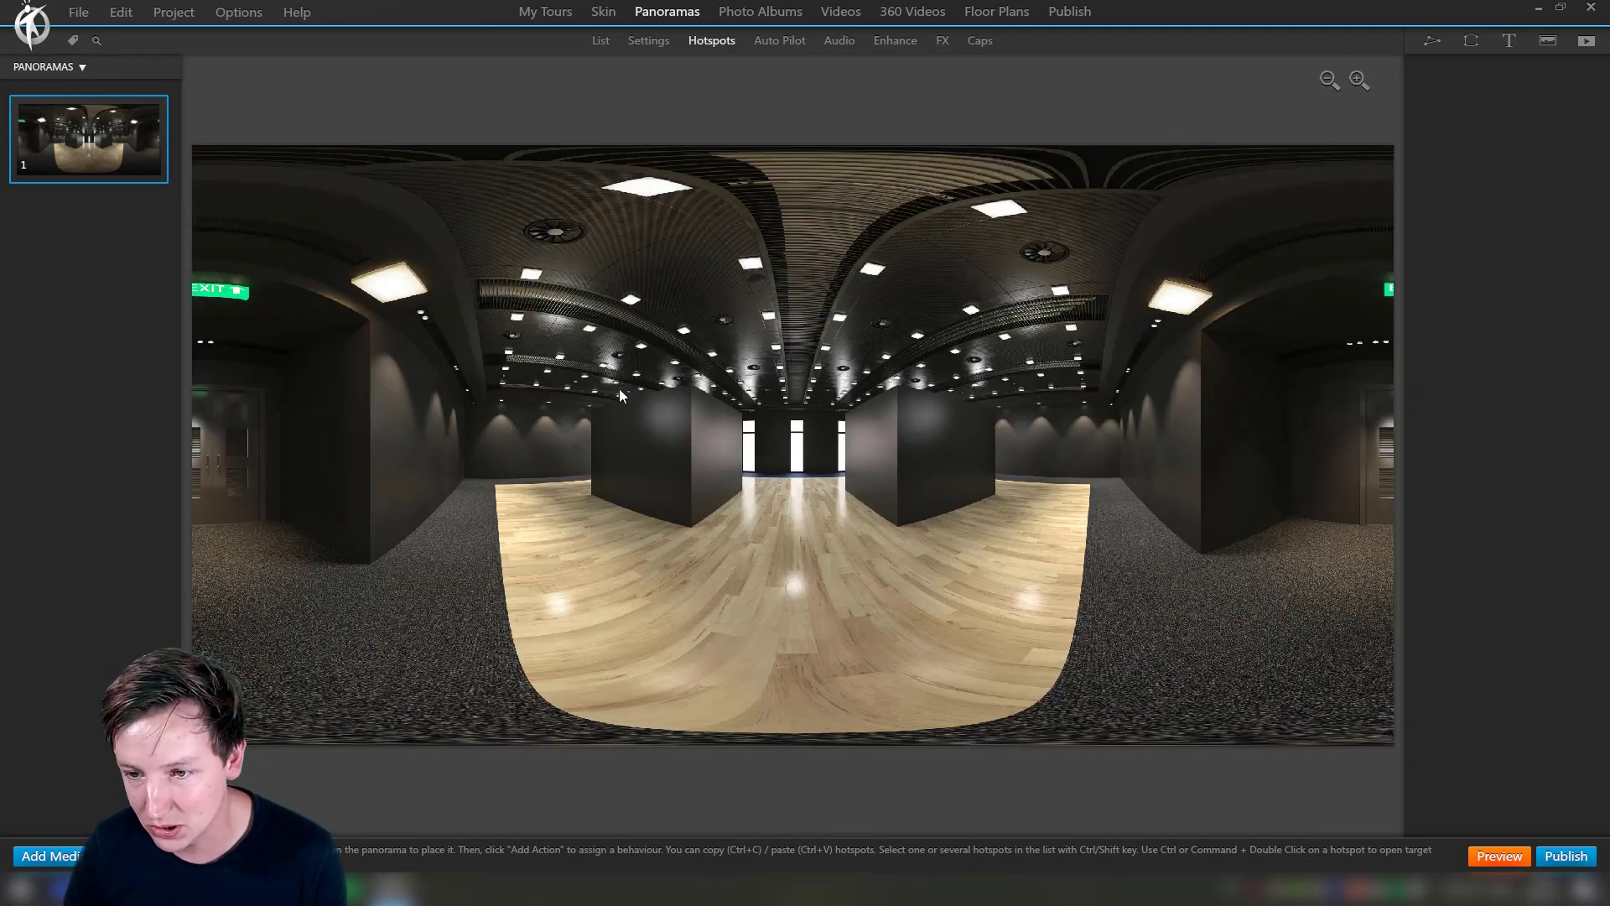
scroll(1025, 435, up, 5)
drag(1025, 435, 742, 539)
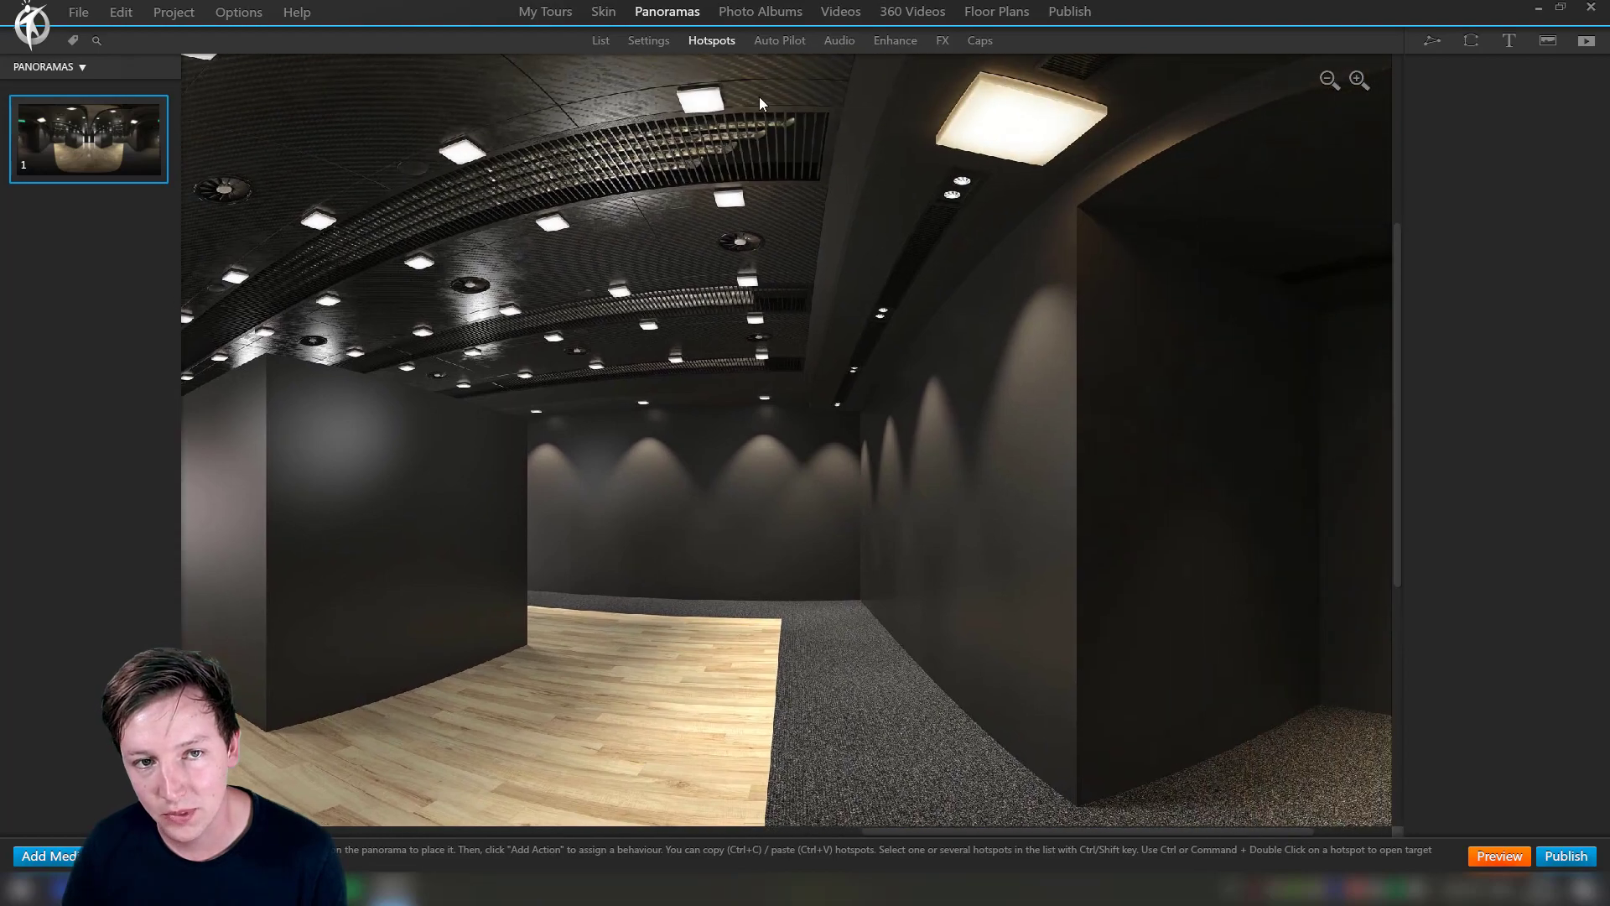
click(648, 41)
drag(1093, 390, 843, 379)
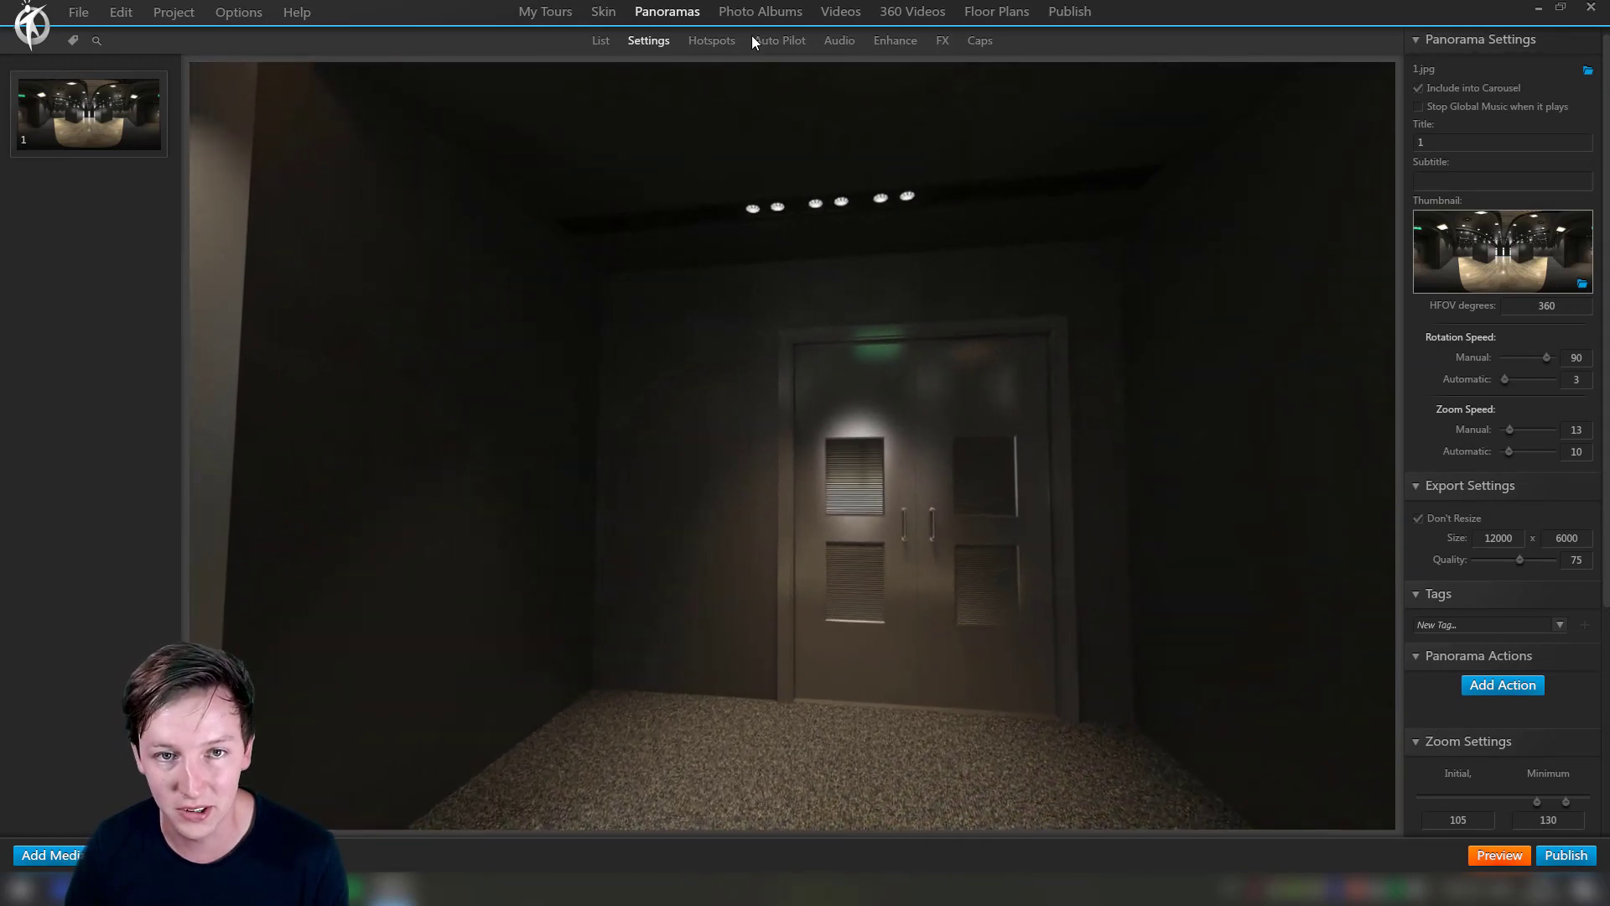
click(717, 40)
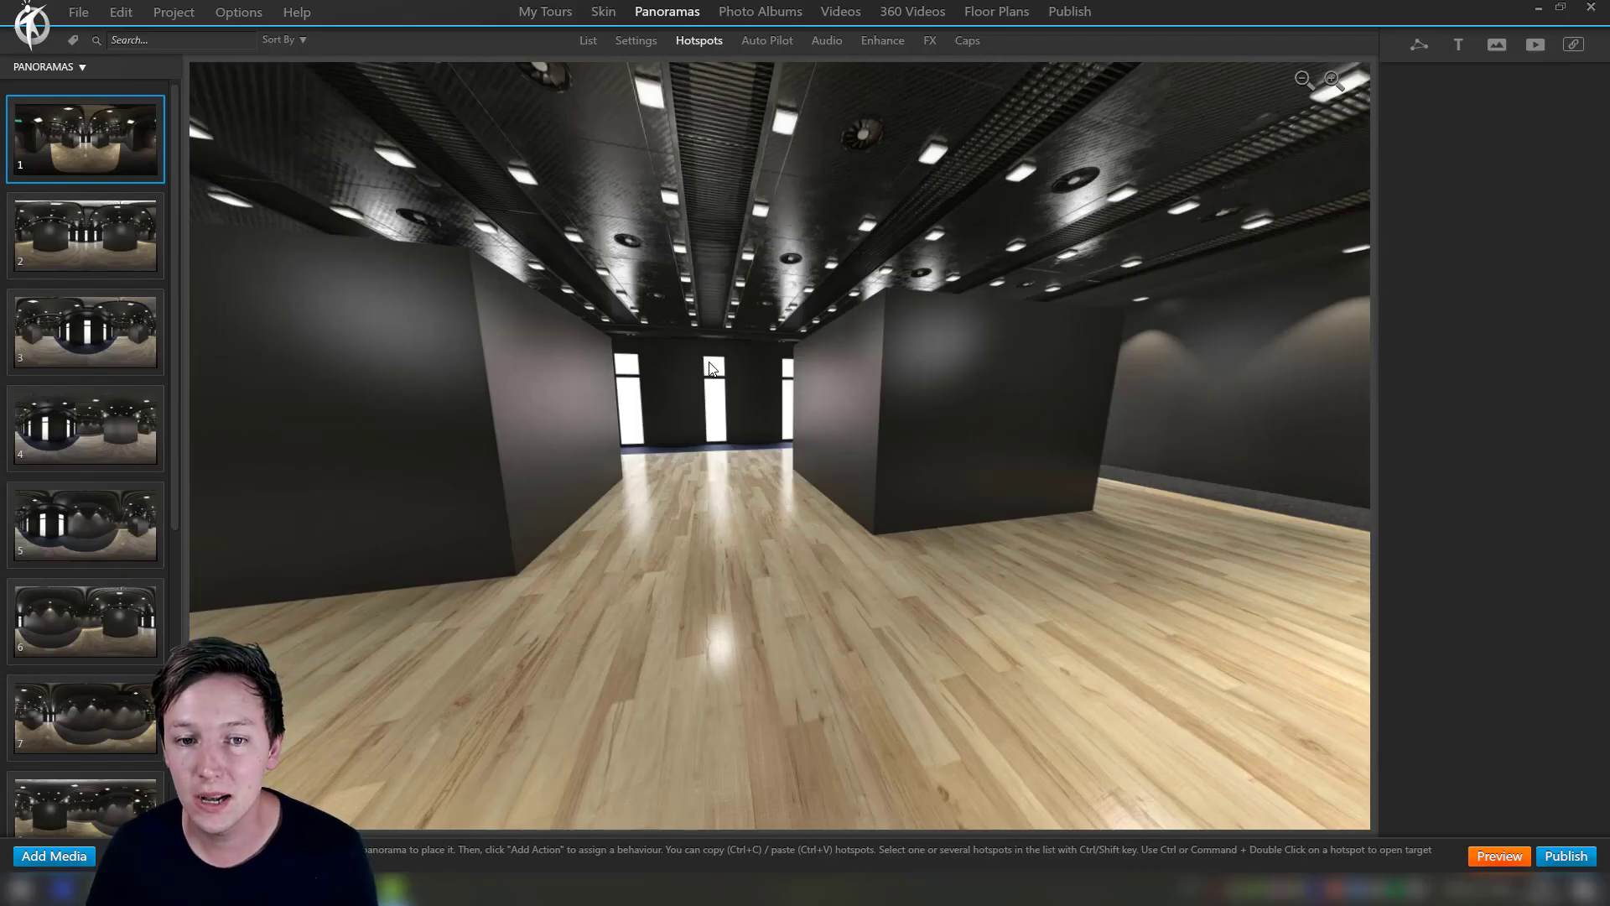
Choose the Animated-family Arrow 01 from the library for a new image hotspot in panorama 1
drag(710, 369, 802, 647)
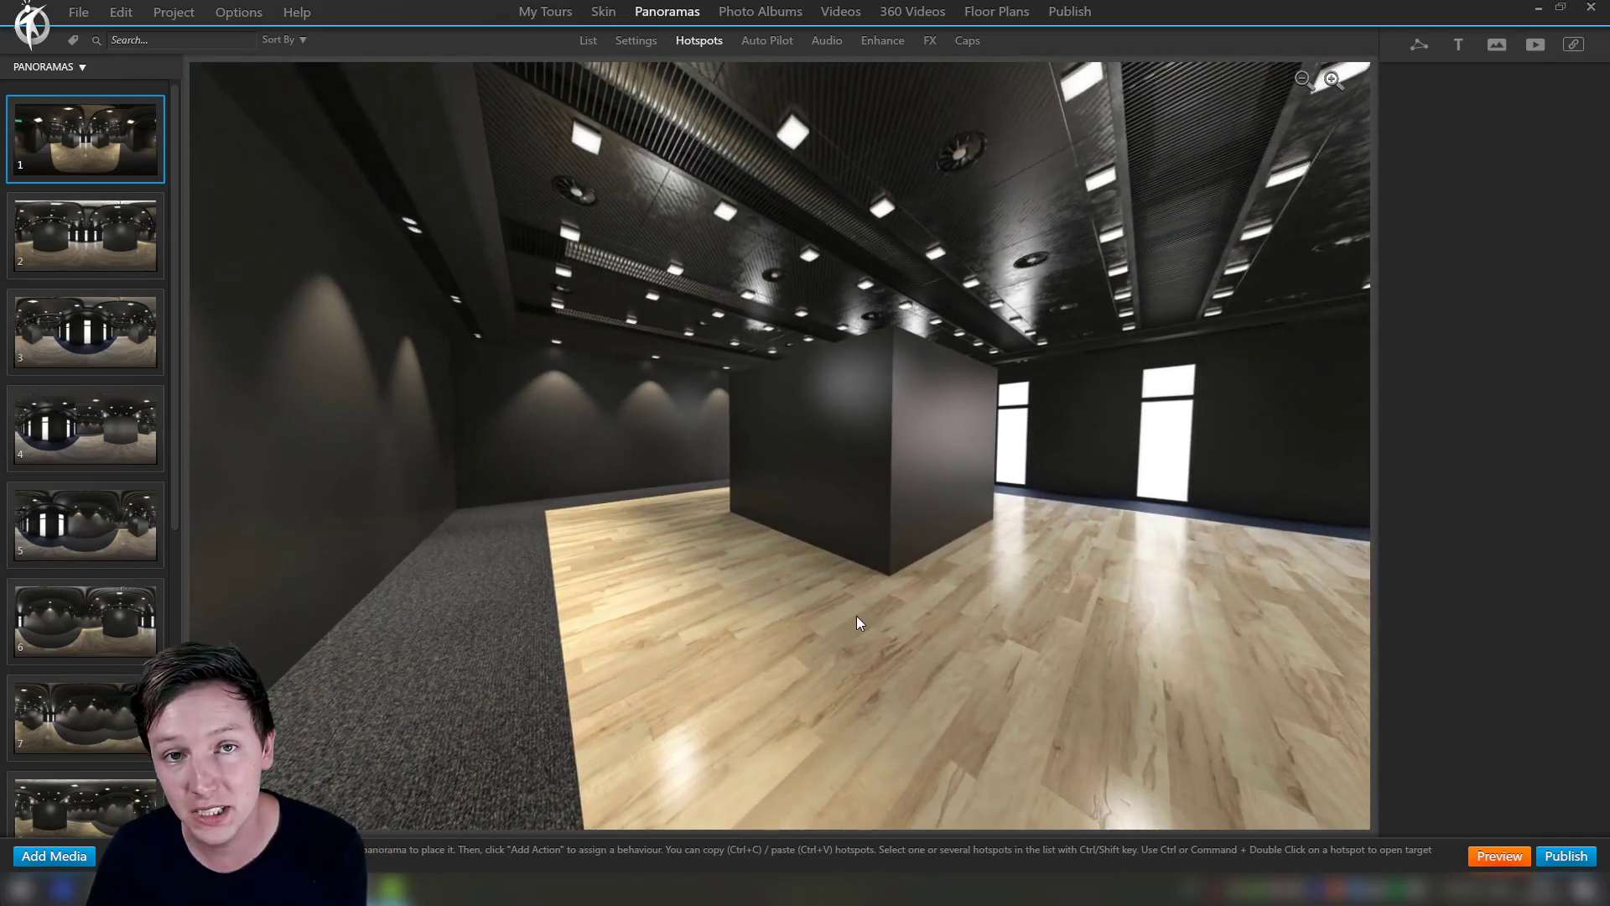
drag(937, 564, 907, 546)
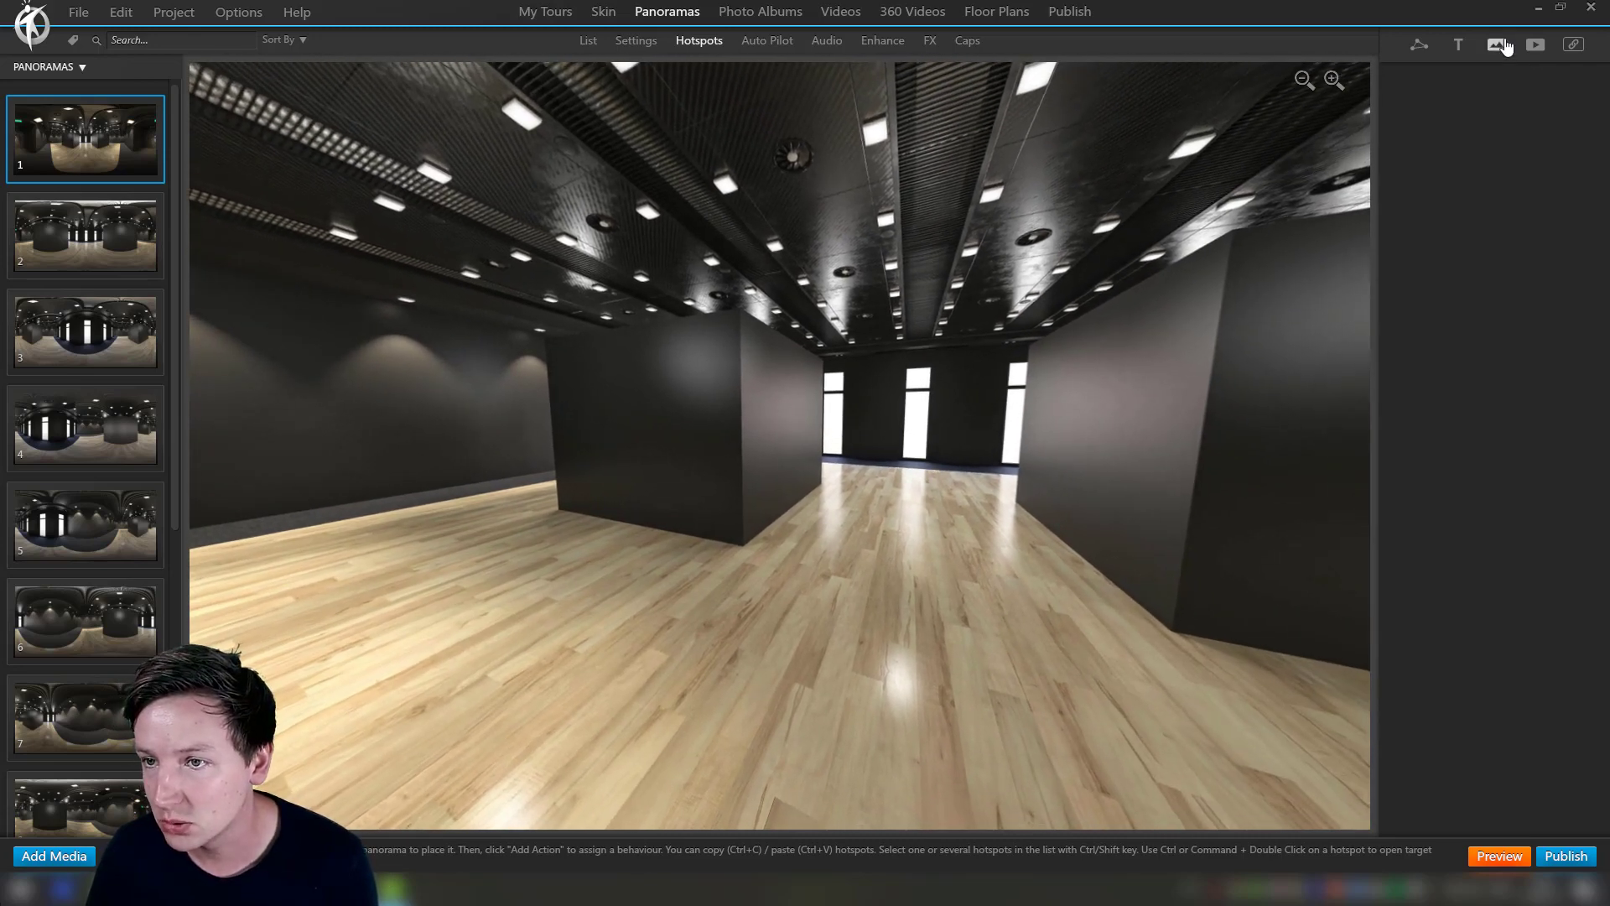
double_click(1061, 356)
click(474, 433)
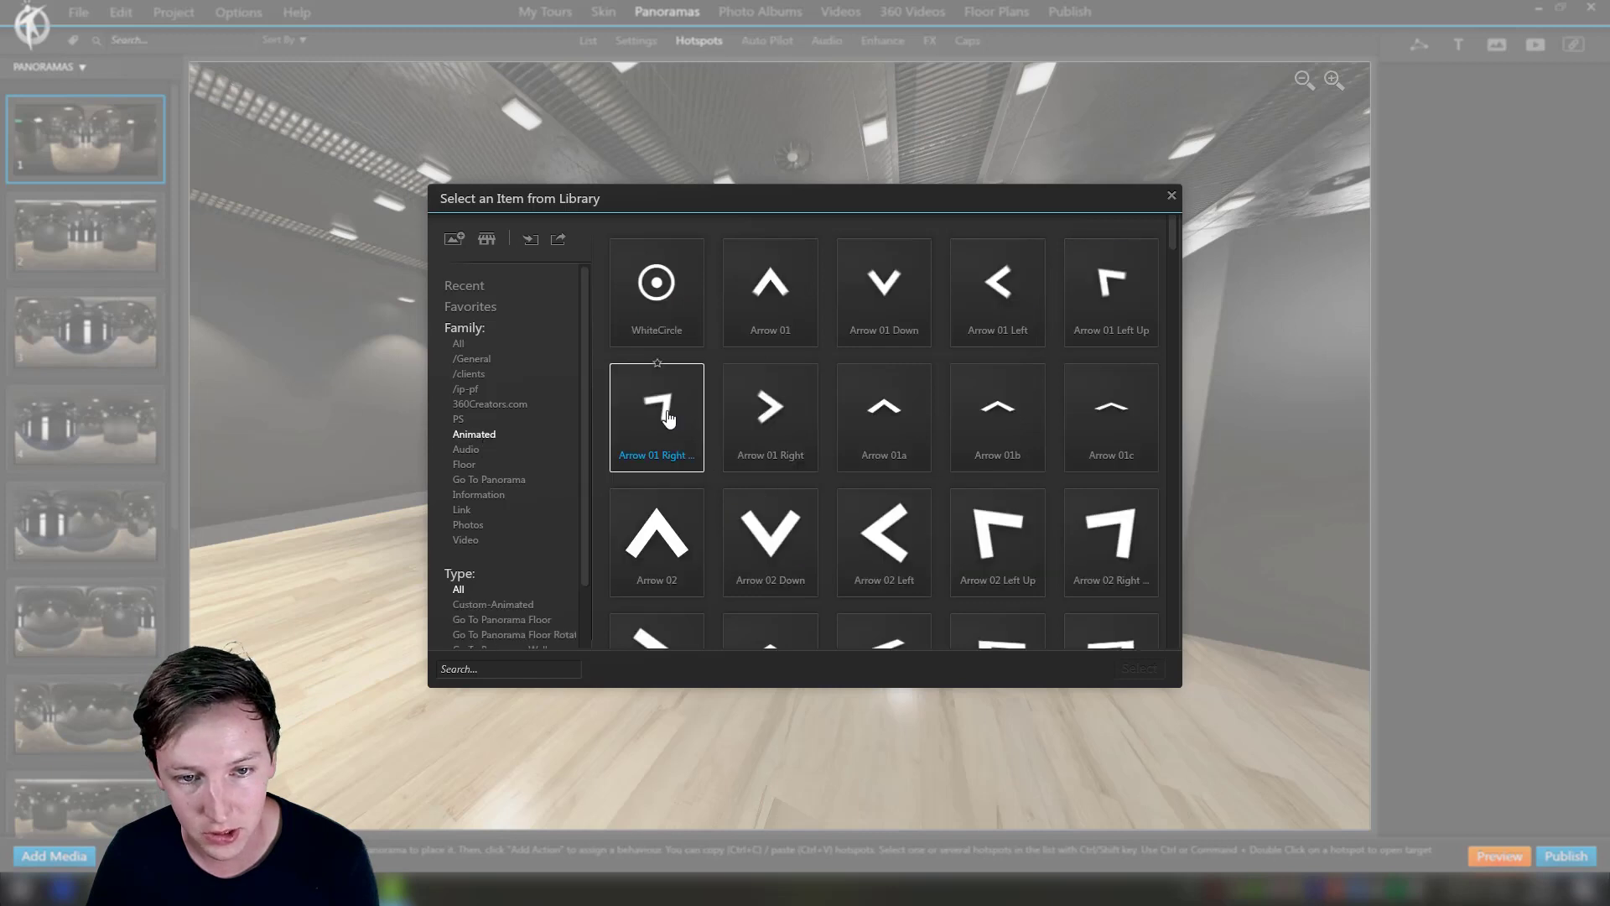
click(780, 302)
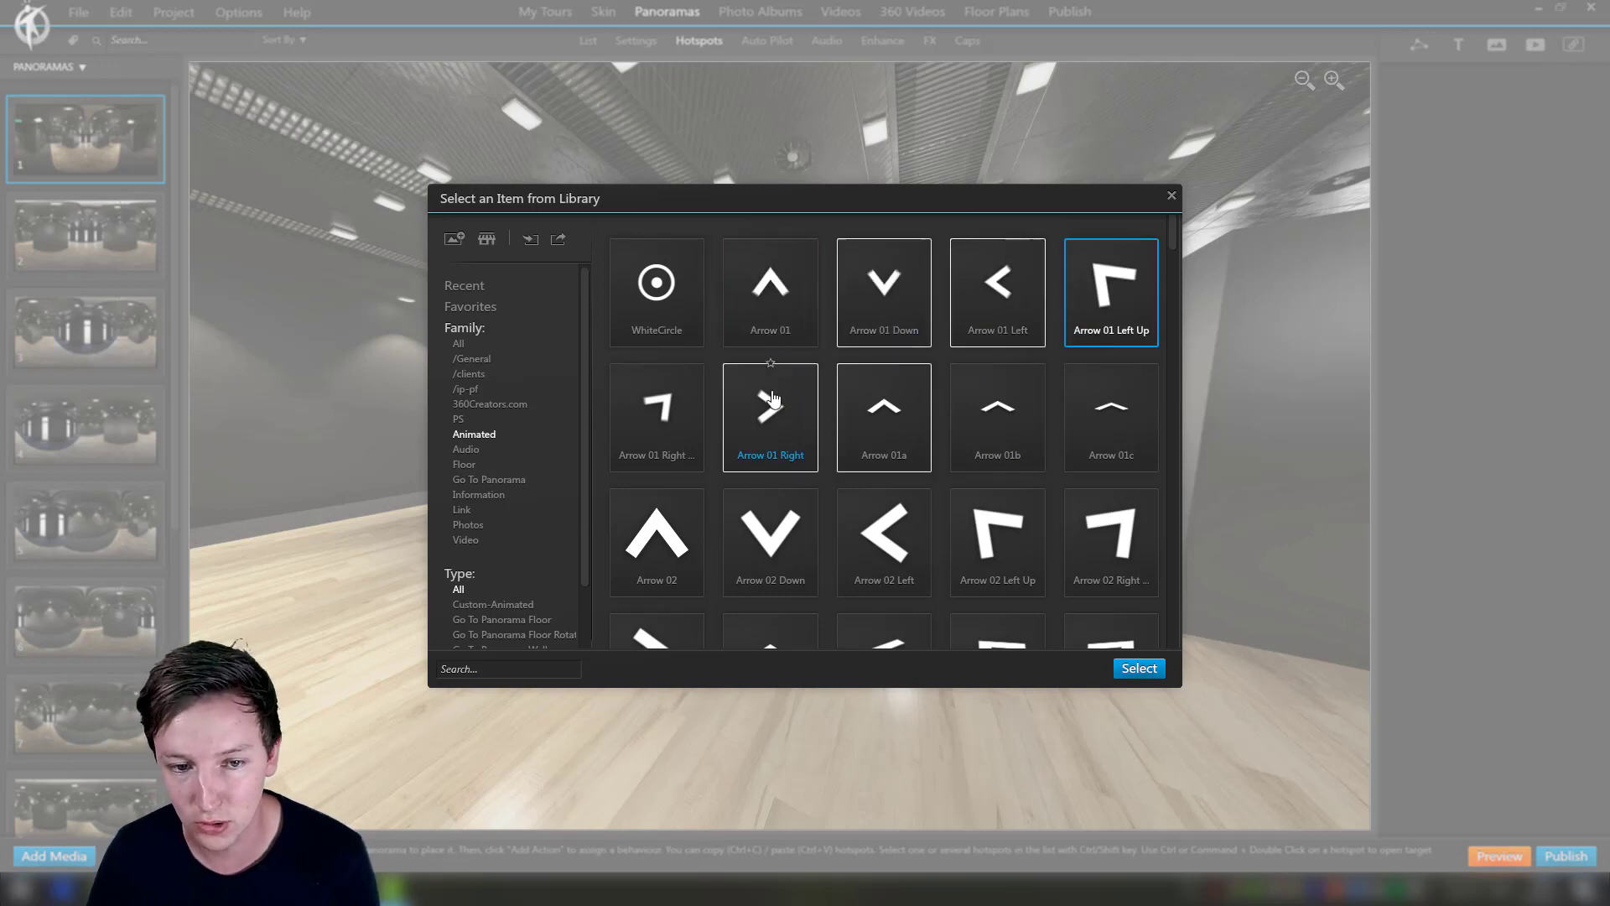
click(894, 411)
click(1109, 415)
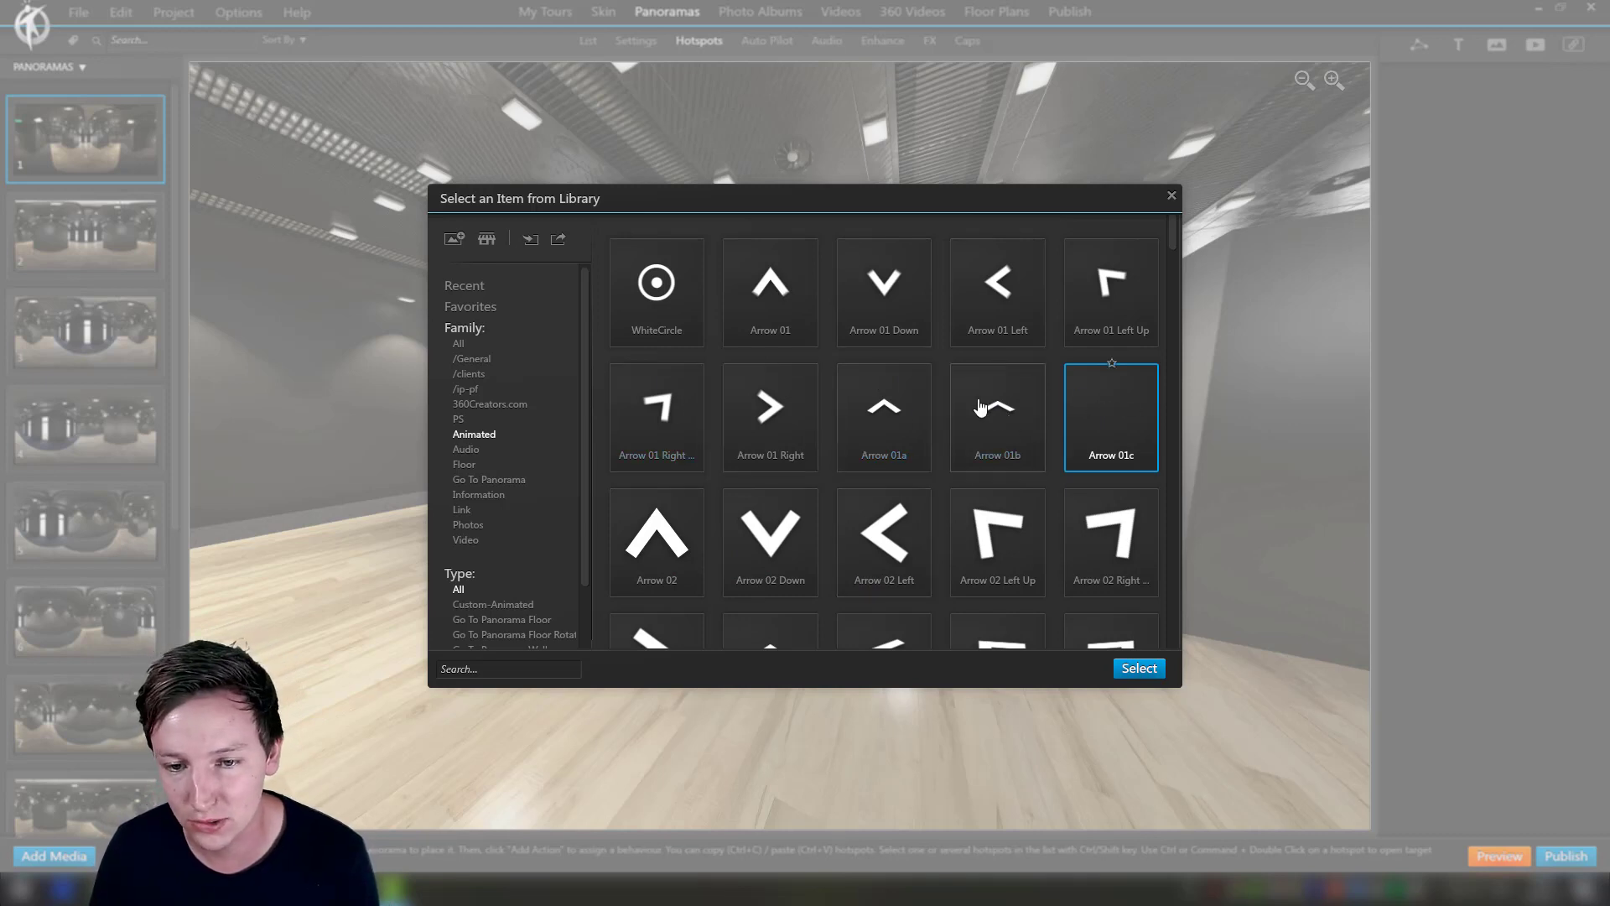
click(765, 298)
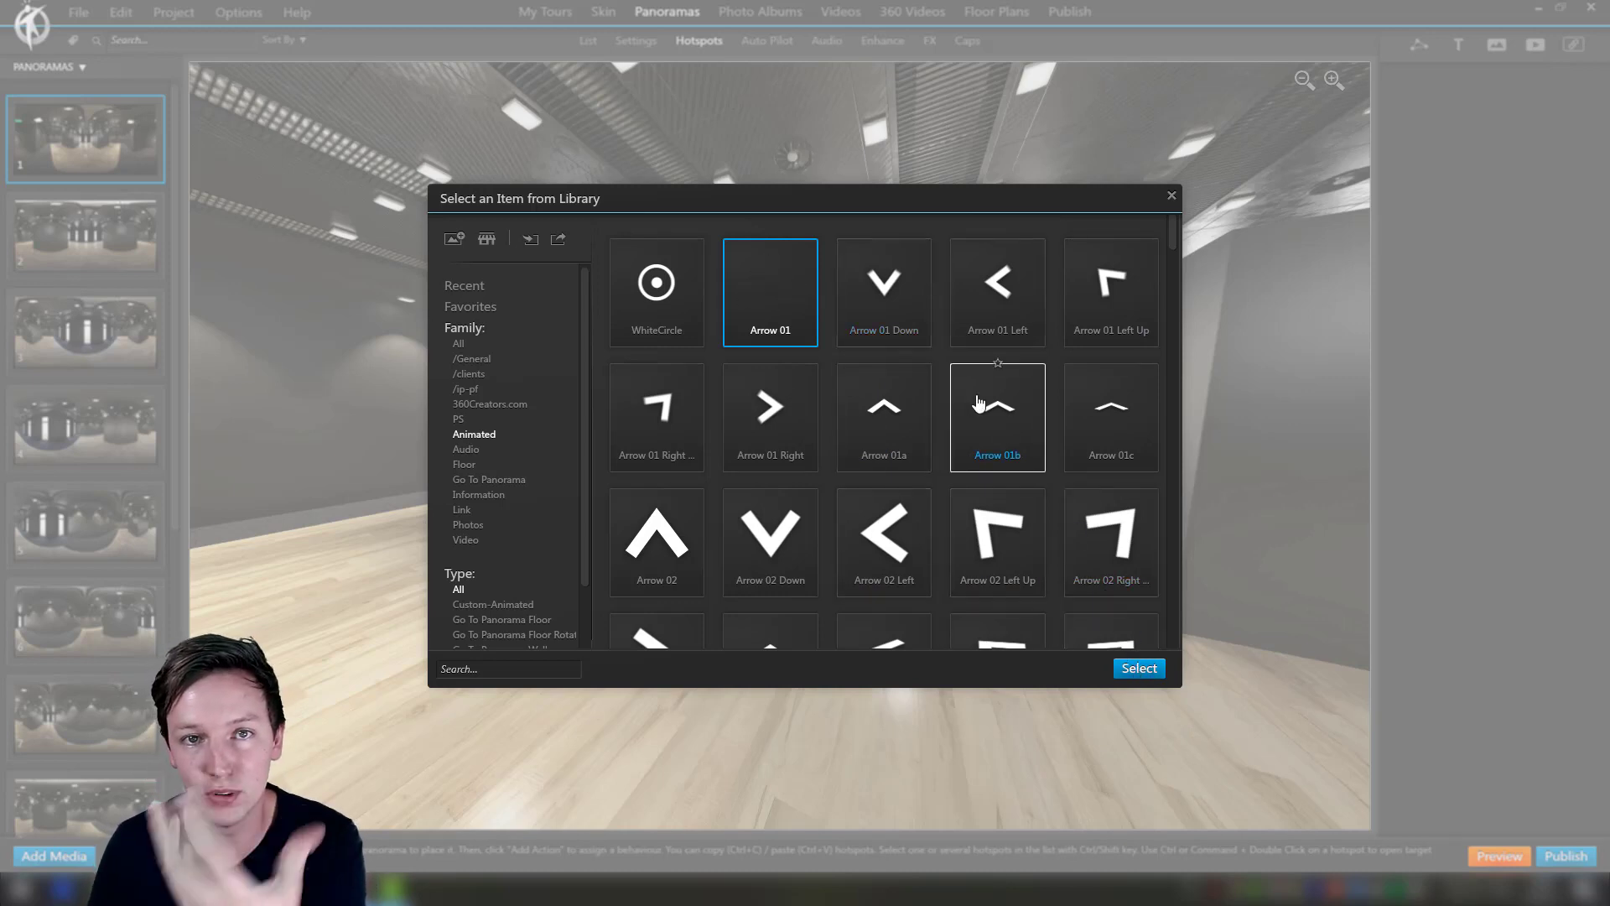
click(1139, 668)
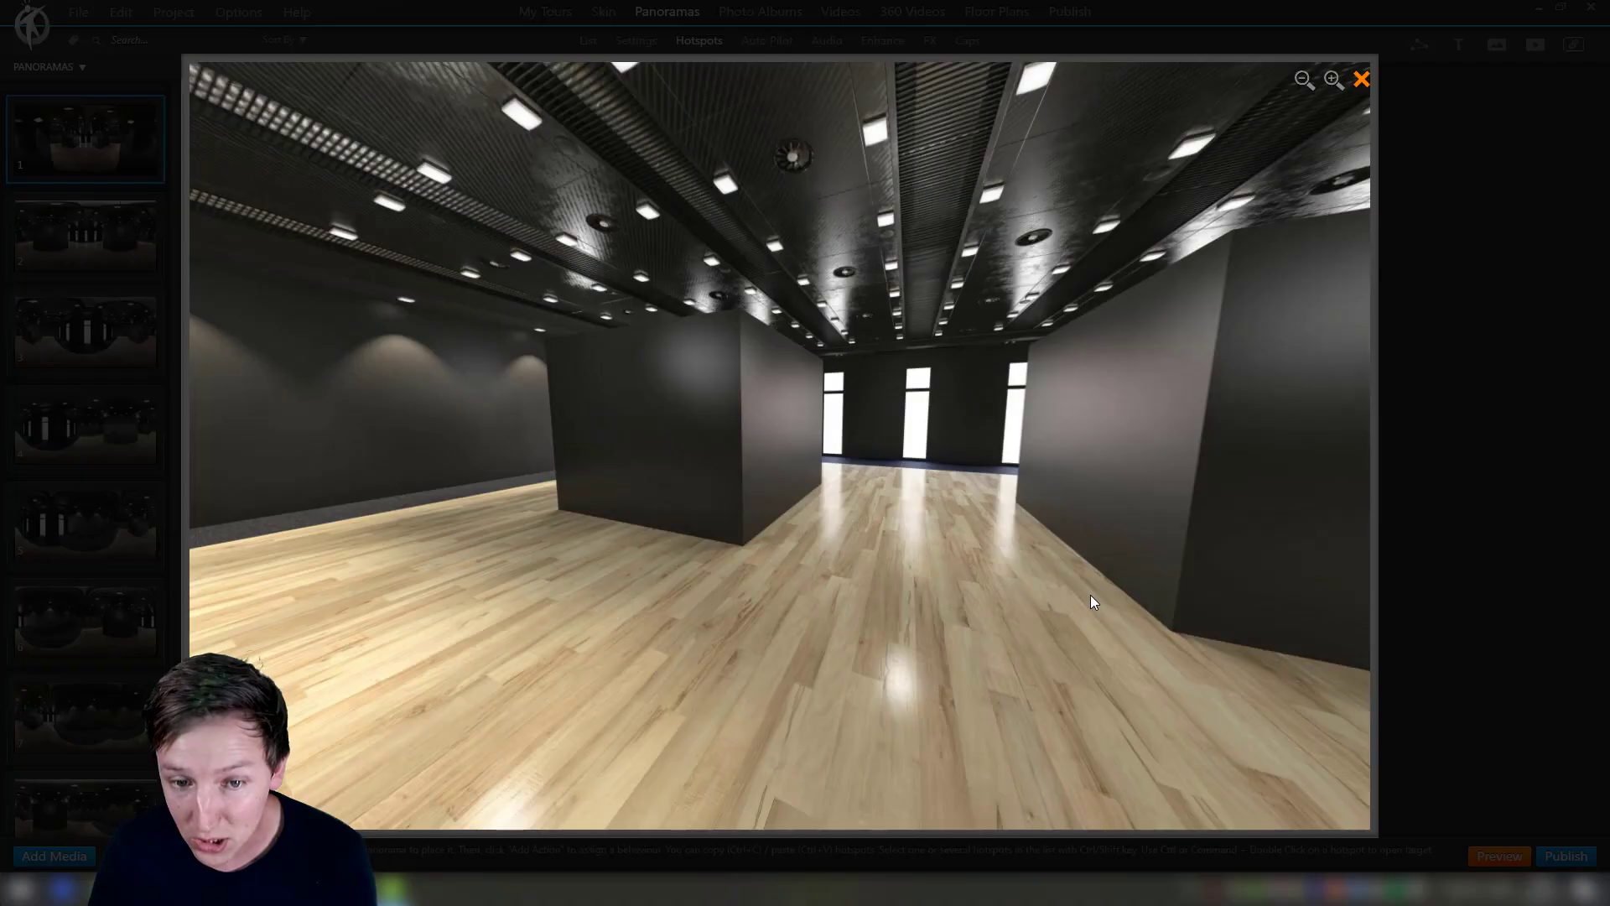
Place the Arrow 01 hotspot on the floor of the passage between the black blocks and rotate it toward the left block
click(894, 558)
drag(530, 376, 778, 451)
click(723, 450)
click(748, 434)
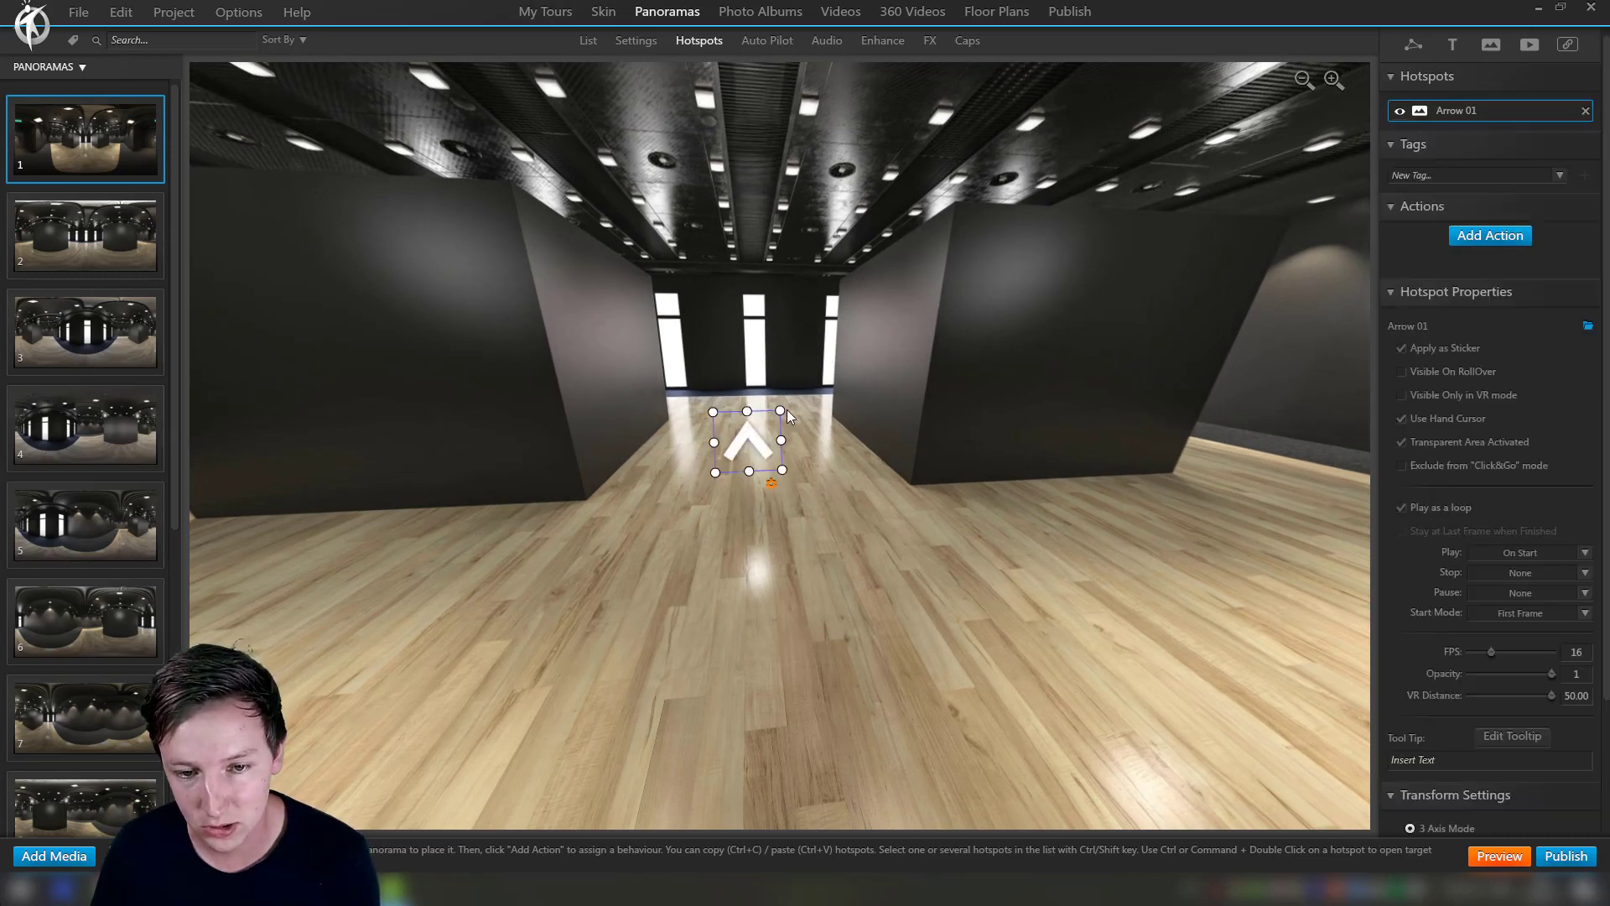
drag(795, 400, 751, 378)
drag(747, 461, 695, 447)
Duplicate the arrow hotspot, place the copy on the right side of the passage and rotate it toward the right block
click(677, 401)
key(ctrl+c)
key(ctrl+v)
drag(703, 424, 795, 424)
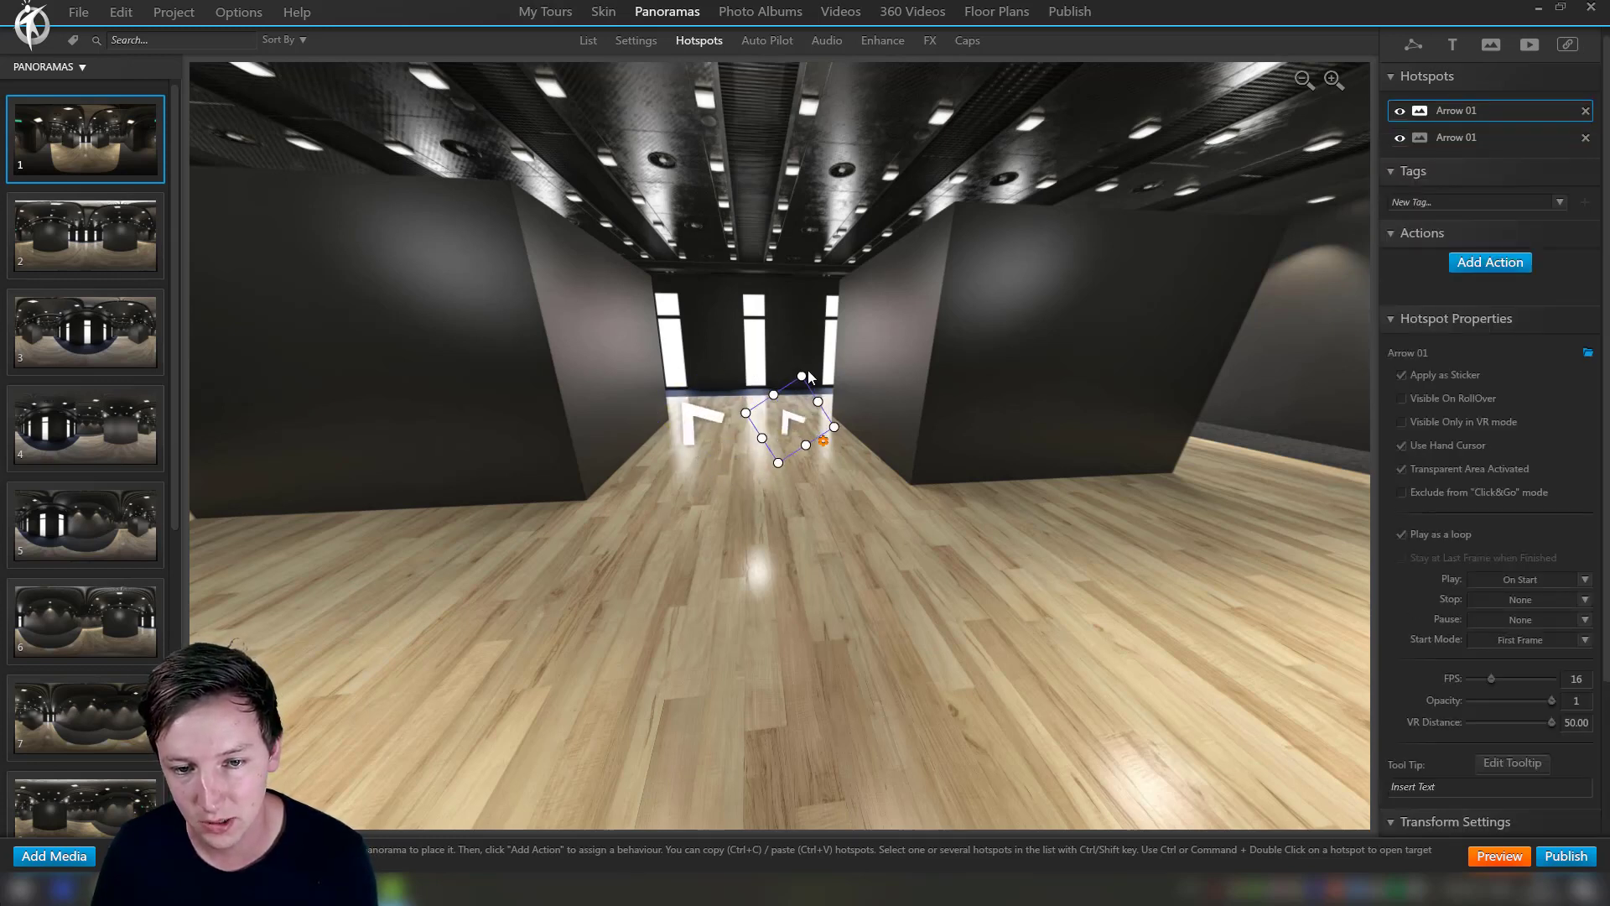
Paste a third arrow hotspot on the wooden floor beside the carpet, to the right of the right-hand block
drag(848, 493, 1143, 468)
click(702, 392)
key(ctrl+c)
key(ctrl+v)
drag(995, 523, 742, 259)
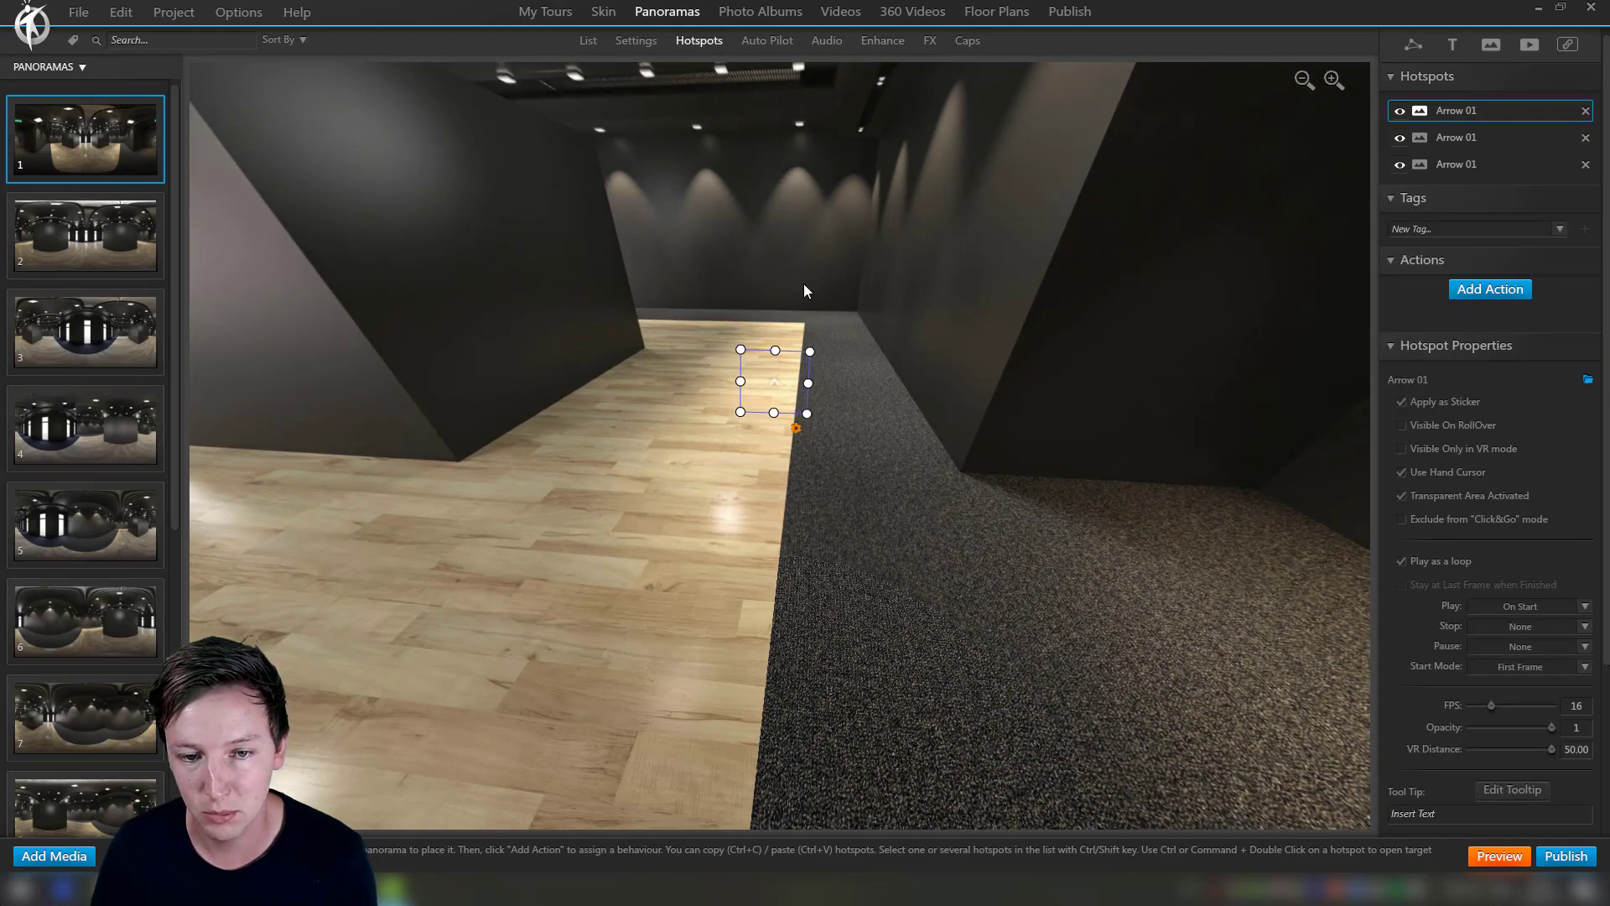
Tilt the third arrow hotspot until it lies flat on the wooden floor and adjust its position
drag(850, 301, 835, 359)
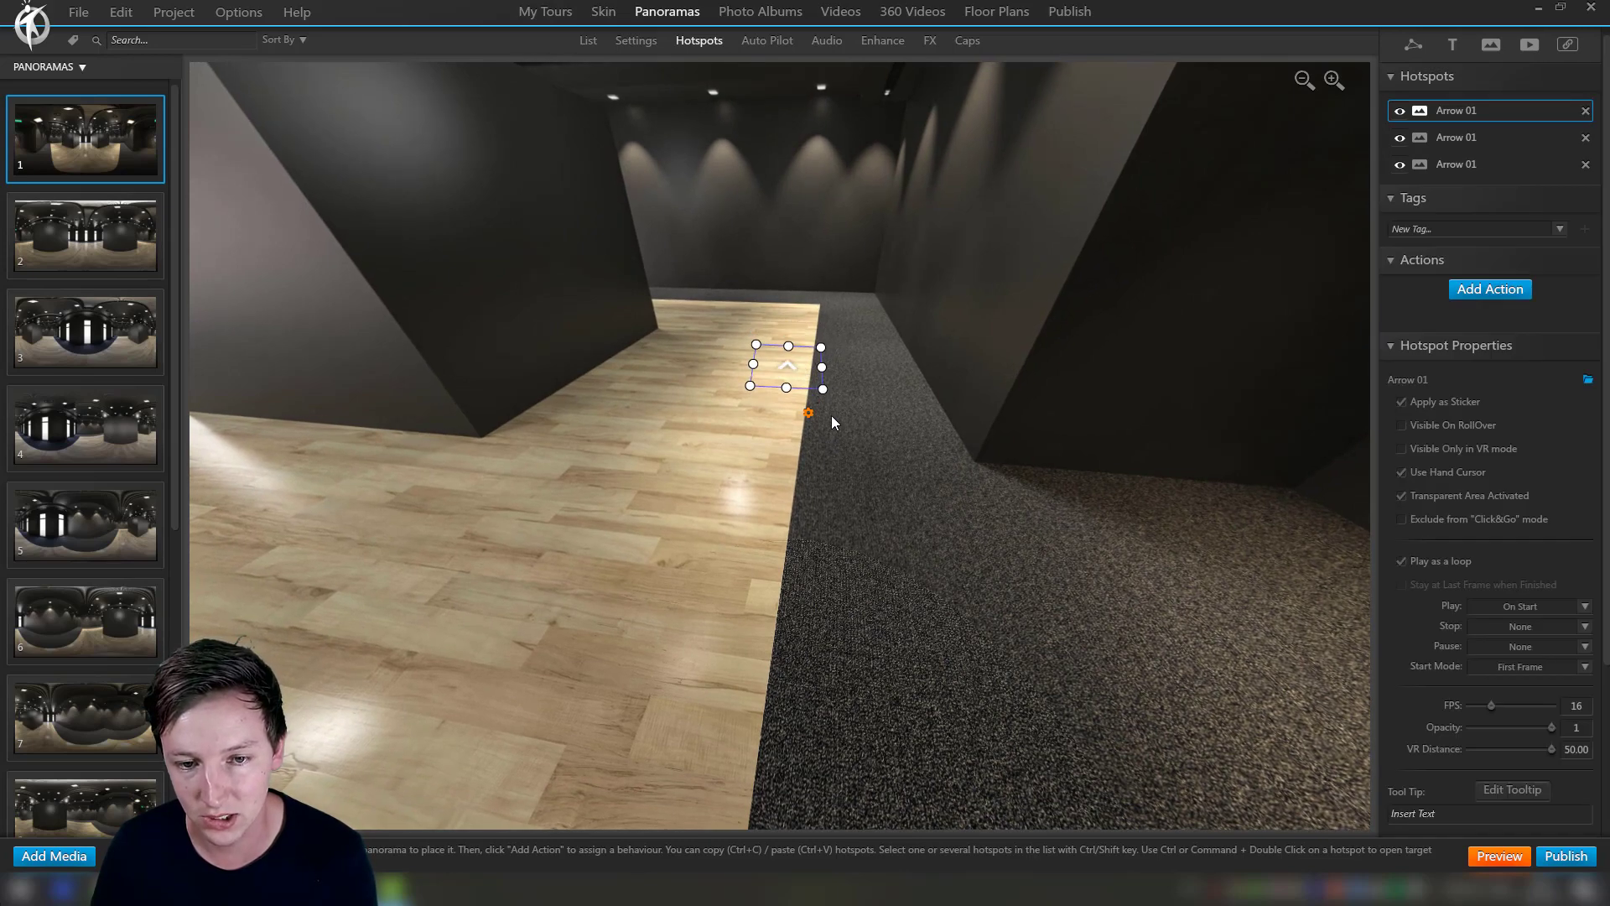
drag(837, 438, 835, 461)
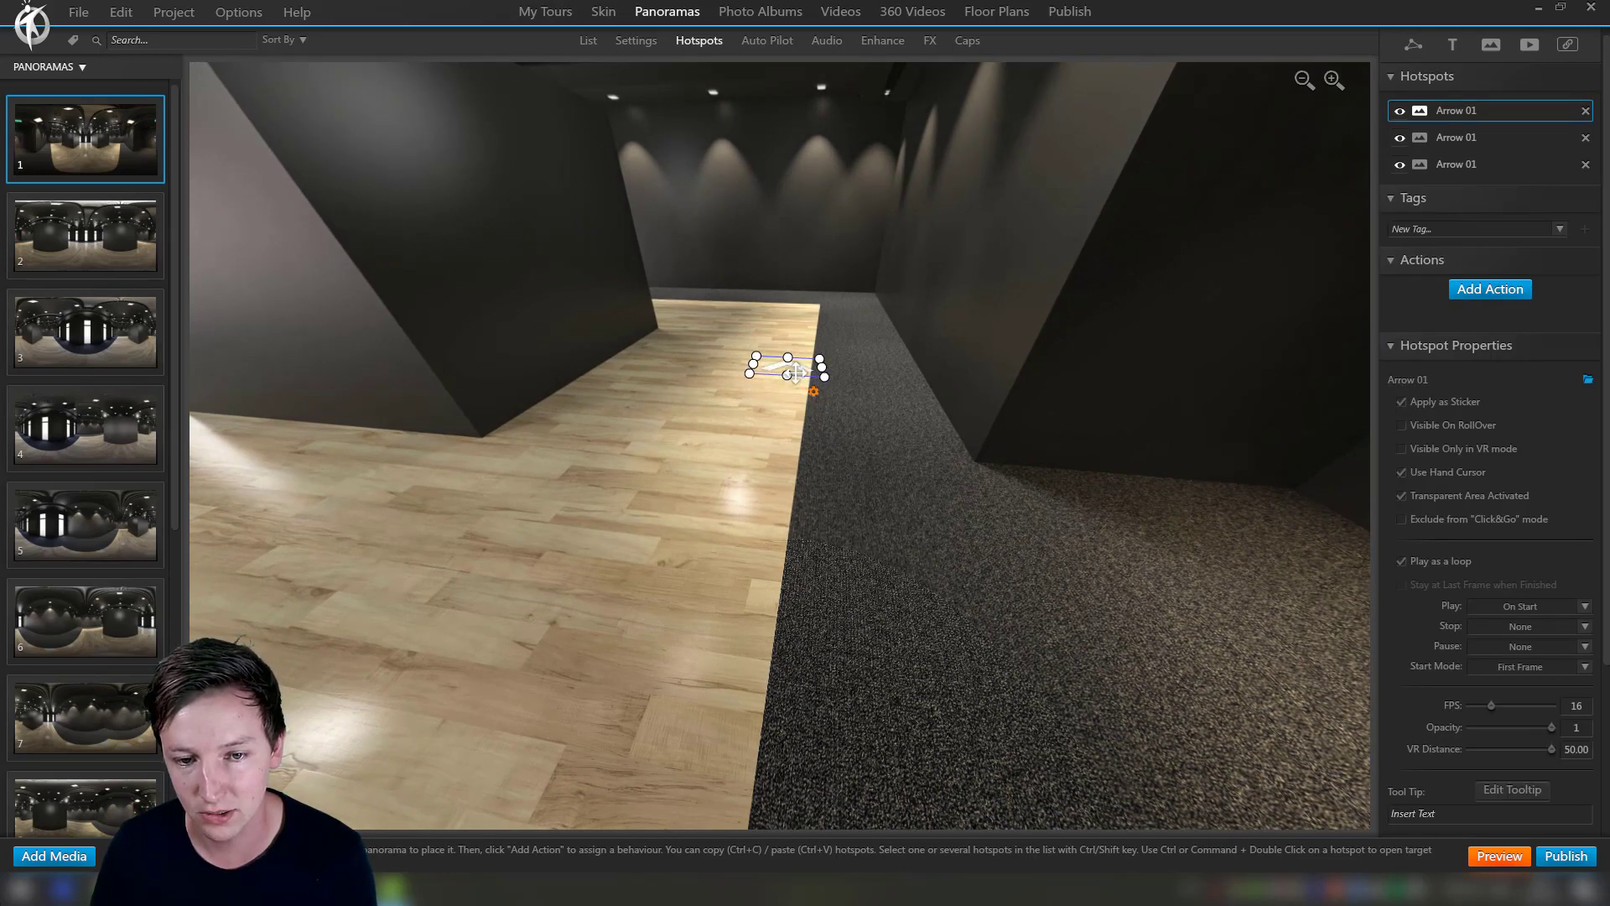
drag(783, 367, 757, 347)
drag(747, 425, 795, 446)
click(820, 354)
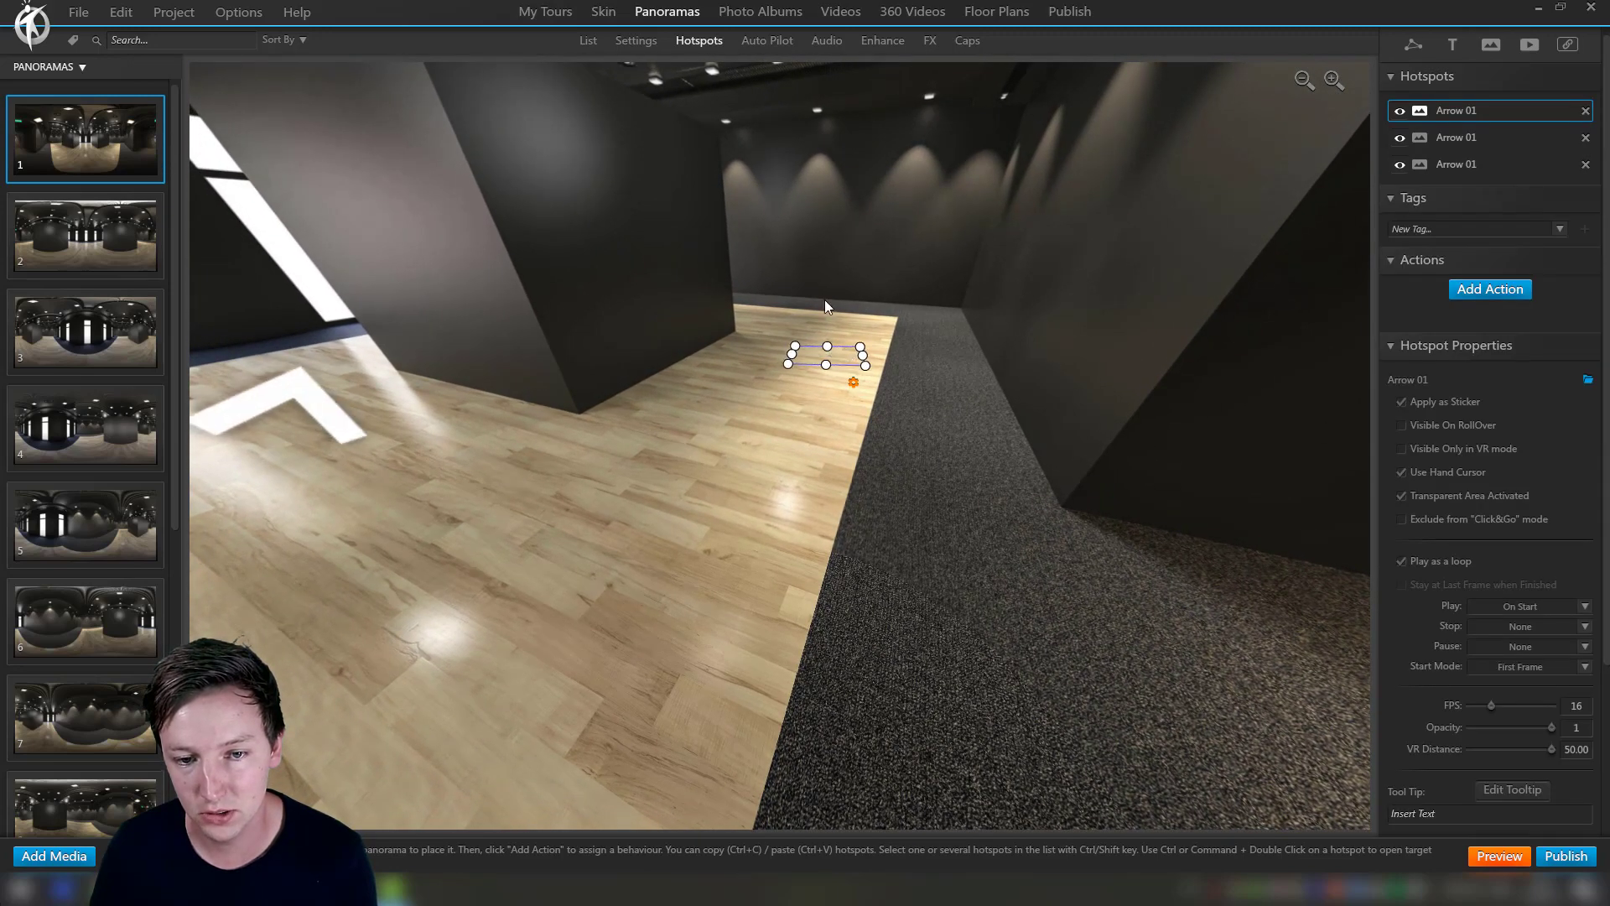
Duplicate the flattened arrow hotspot onto the wooden floor beside the carpet, to the left of the left-hand block
drag(615, 381, 1081, 510)
click(1090, 498)
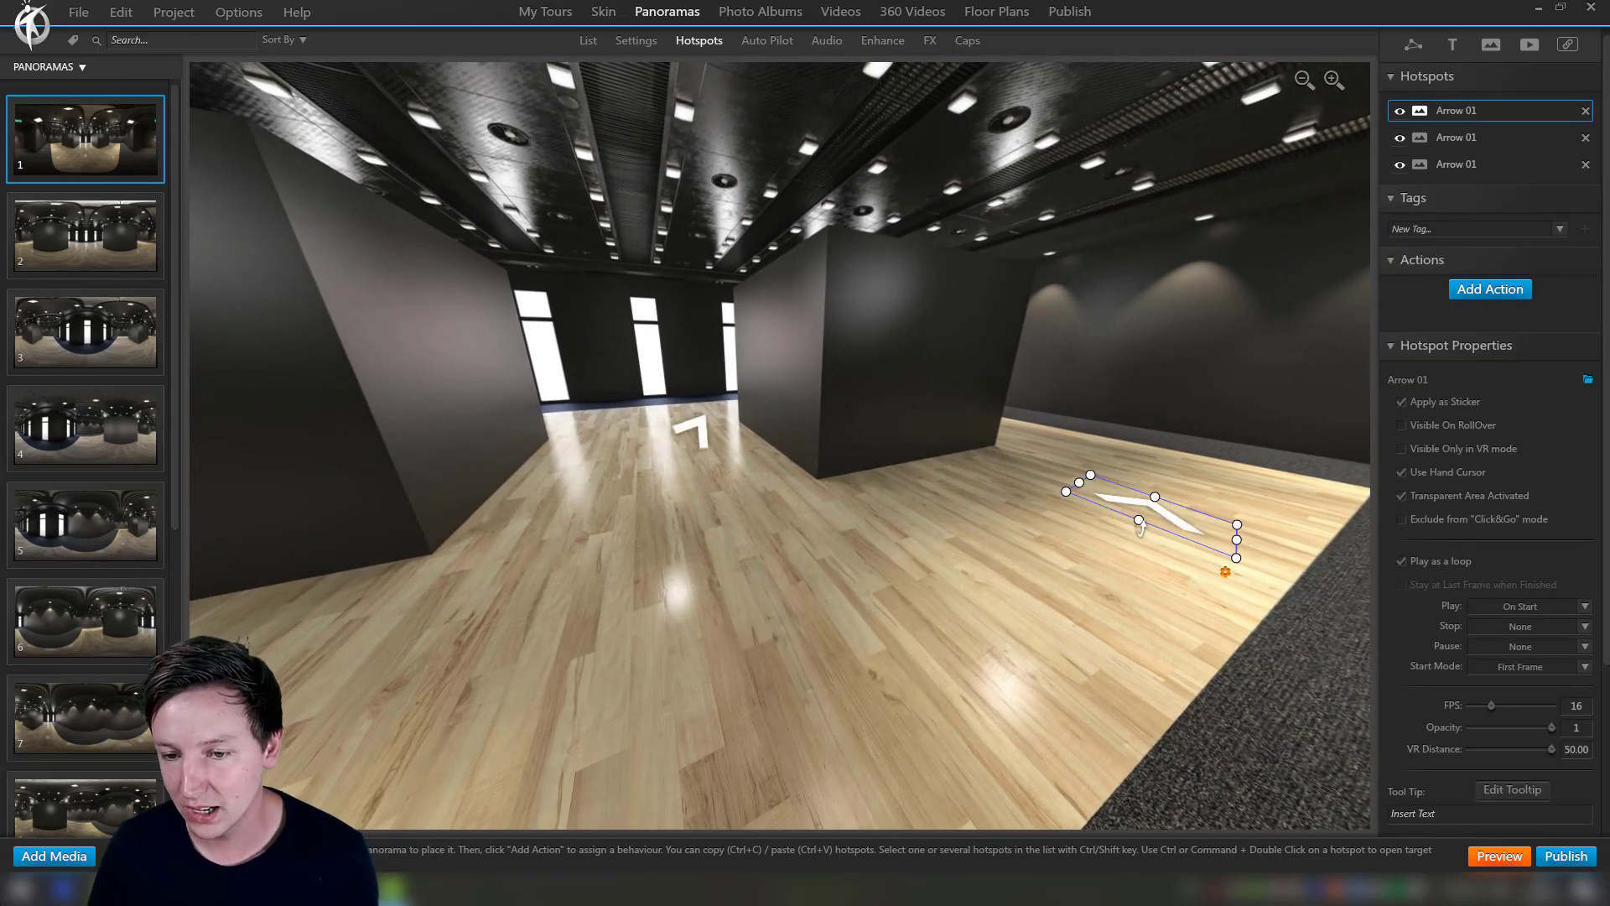
key(ctrl+c)
key(ctrl+v)
drag(672, 561, 476, 486)
drag(520, 537, 934, 607)
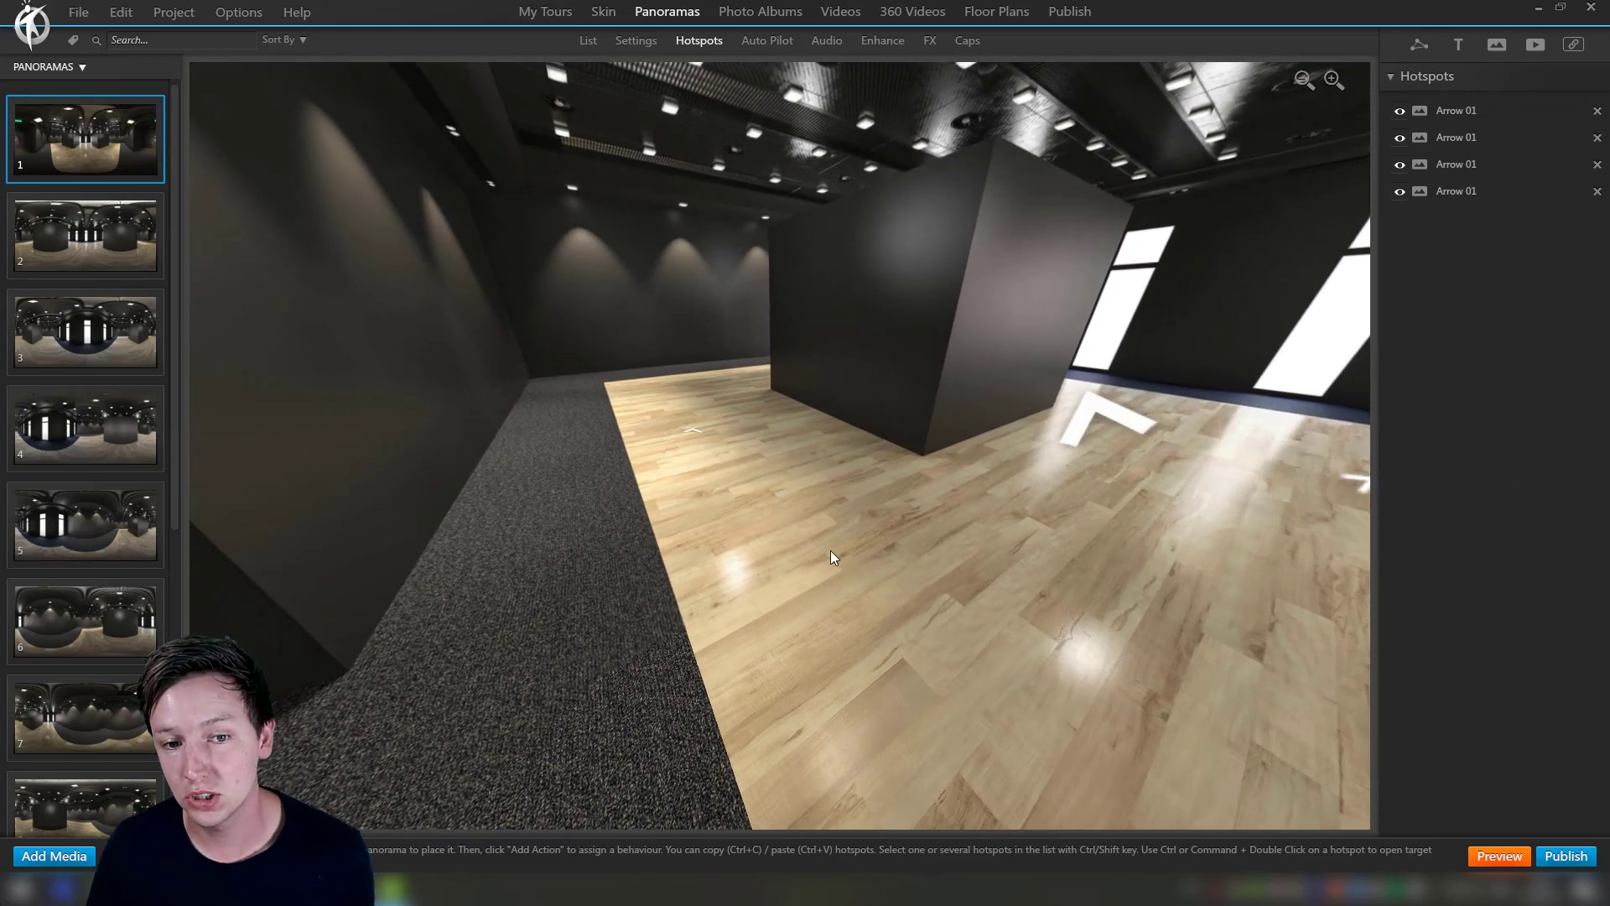
Replace the arrow hotspot with Arrow 07 from the library, applying the change to all same hotspots, and check the arrows around the room
click(698, 433)
mouse_move(719, 457)
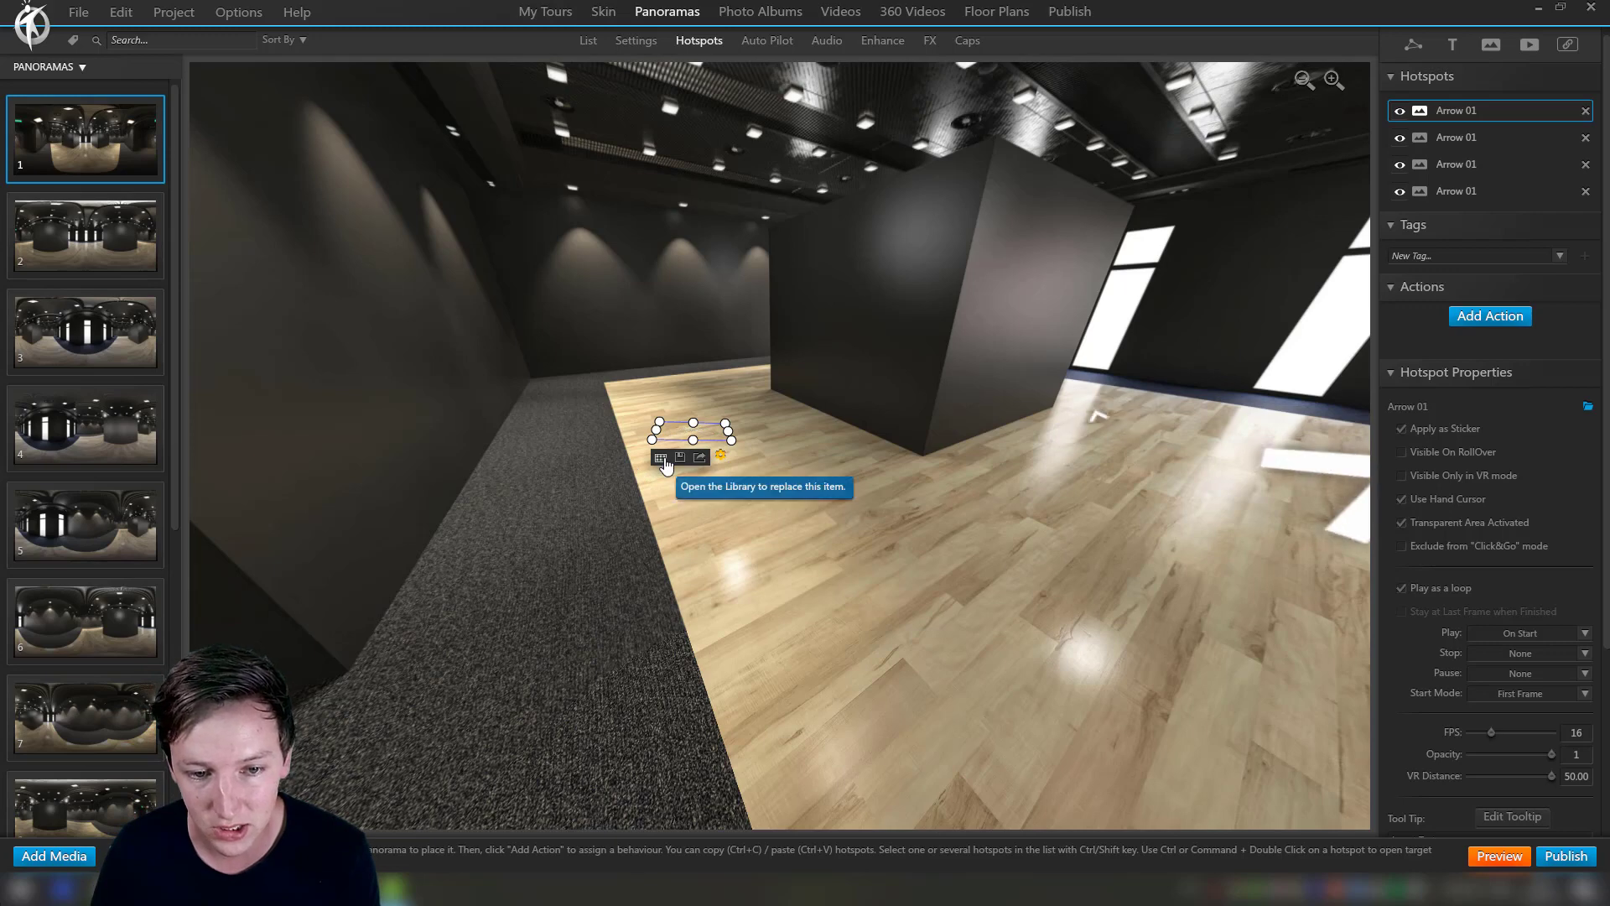
click(662, 460)
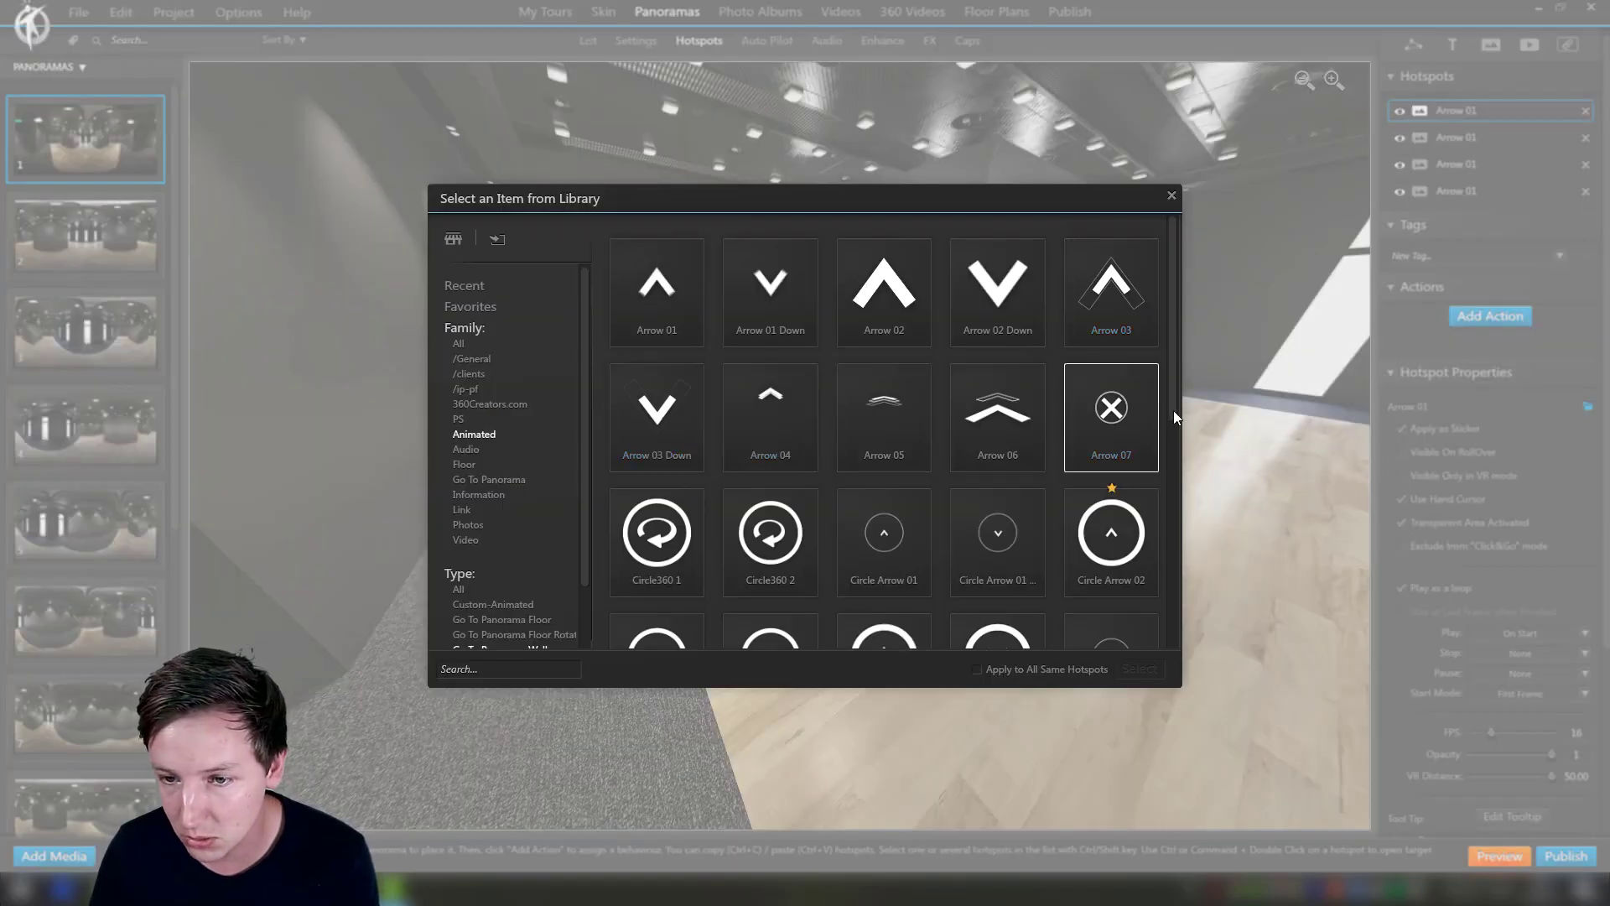
scroll(1166, 409, down, 3)
scroll(1167, 374, up, 2)
click(1149, 290)
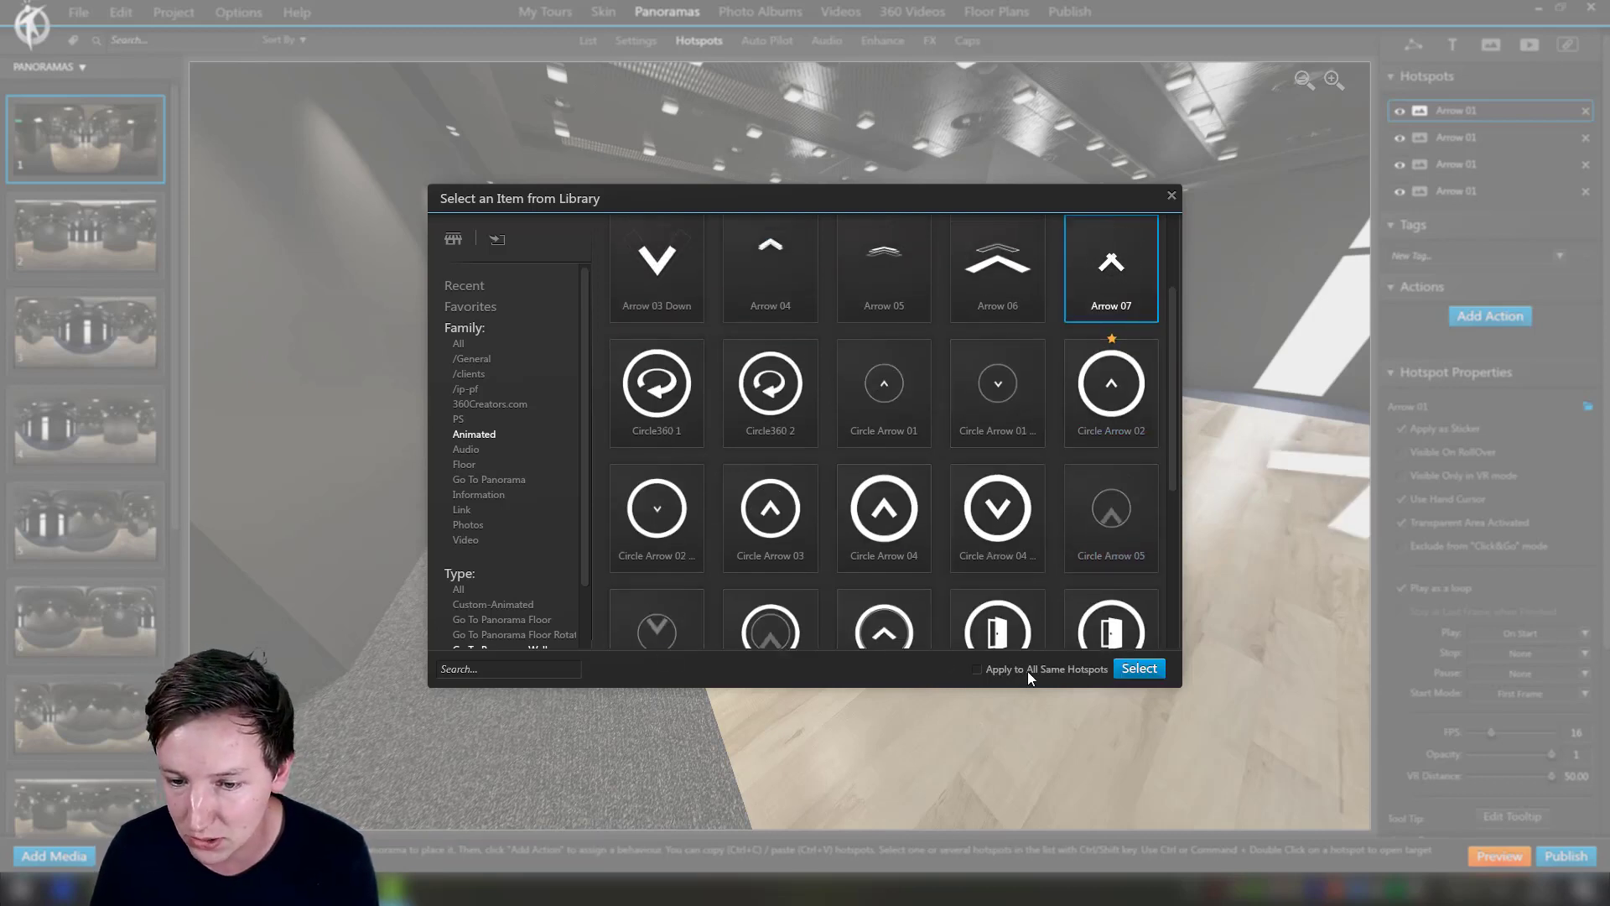
click(1138, 668)
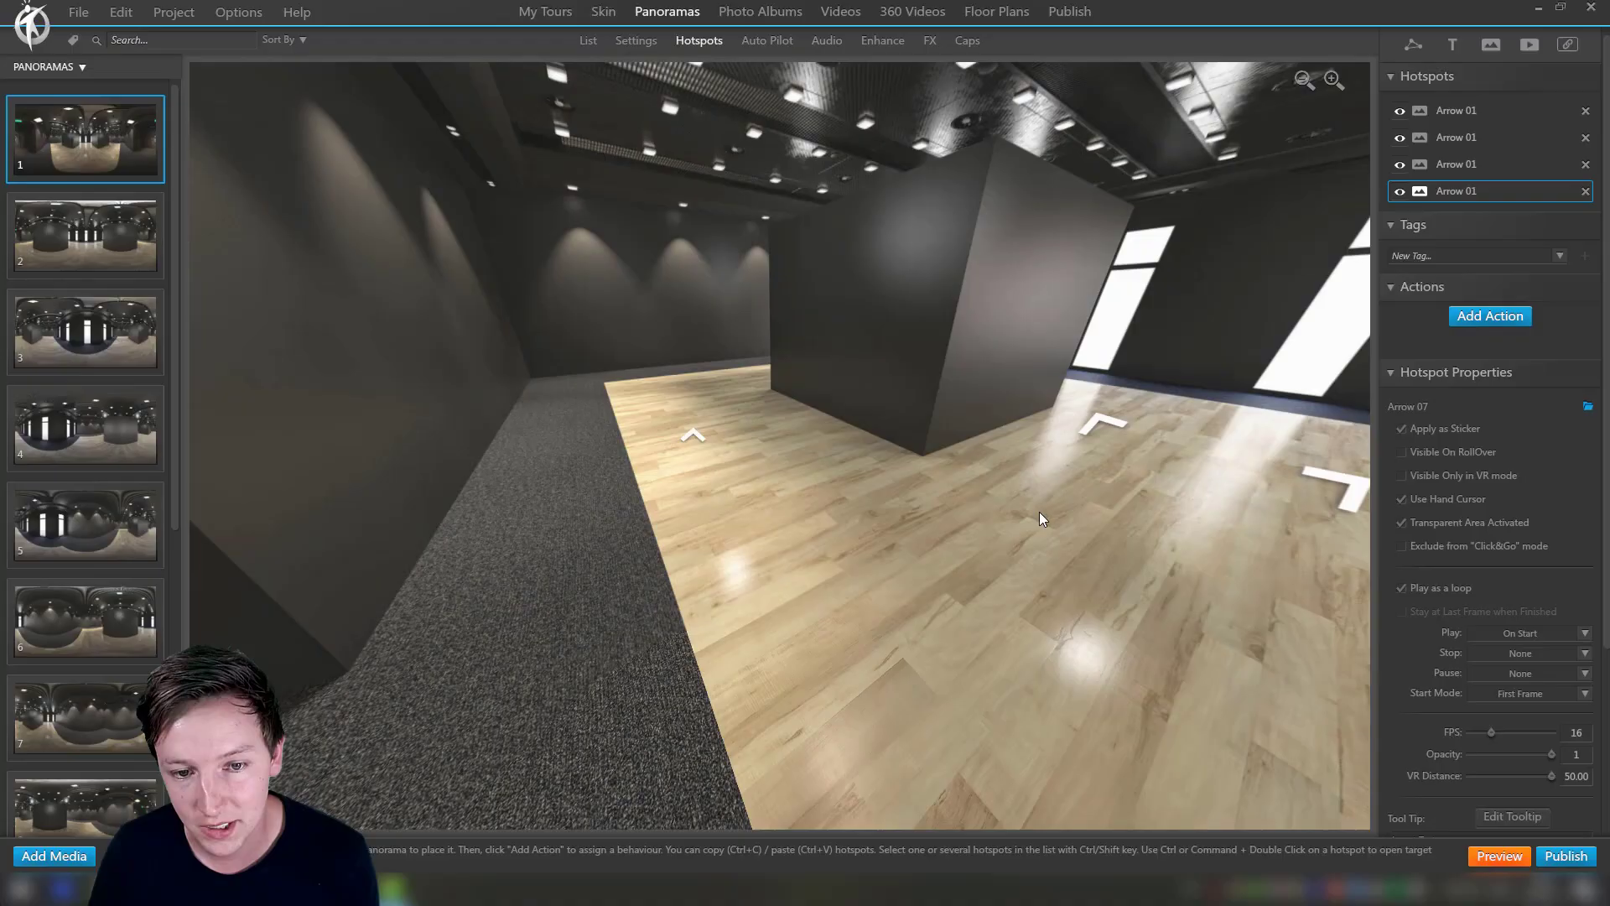
drag(924, 571, 965, 450)
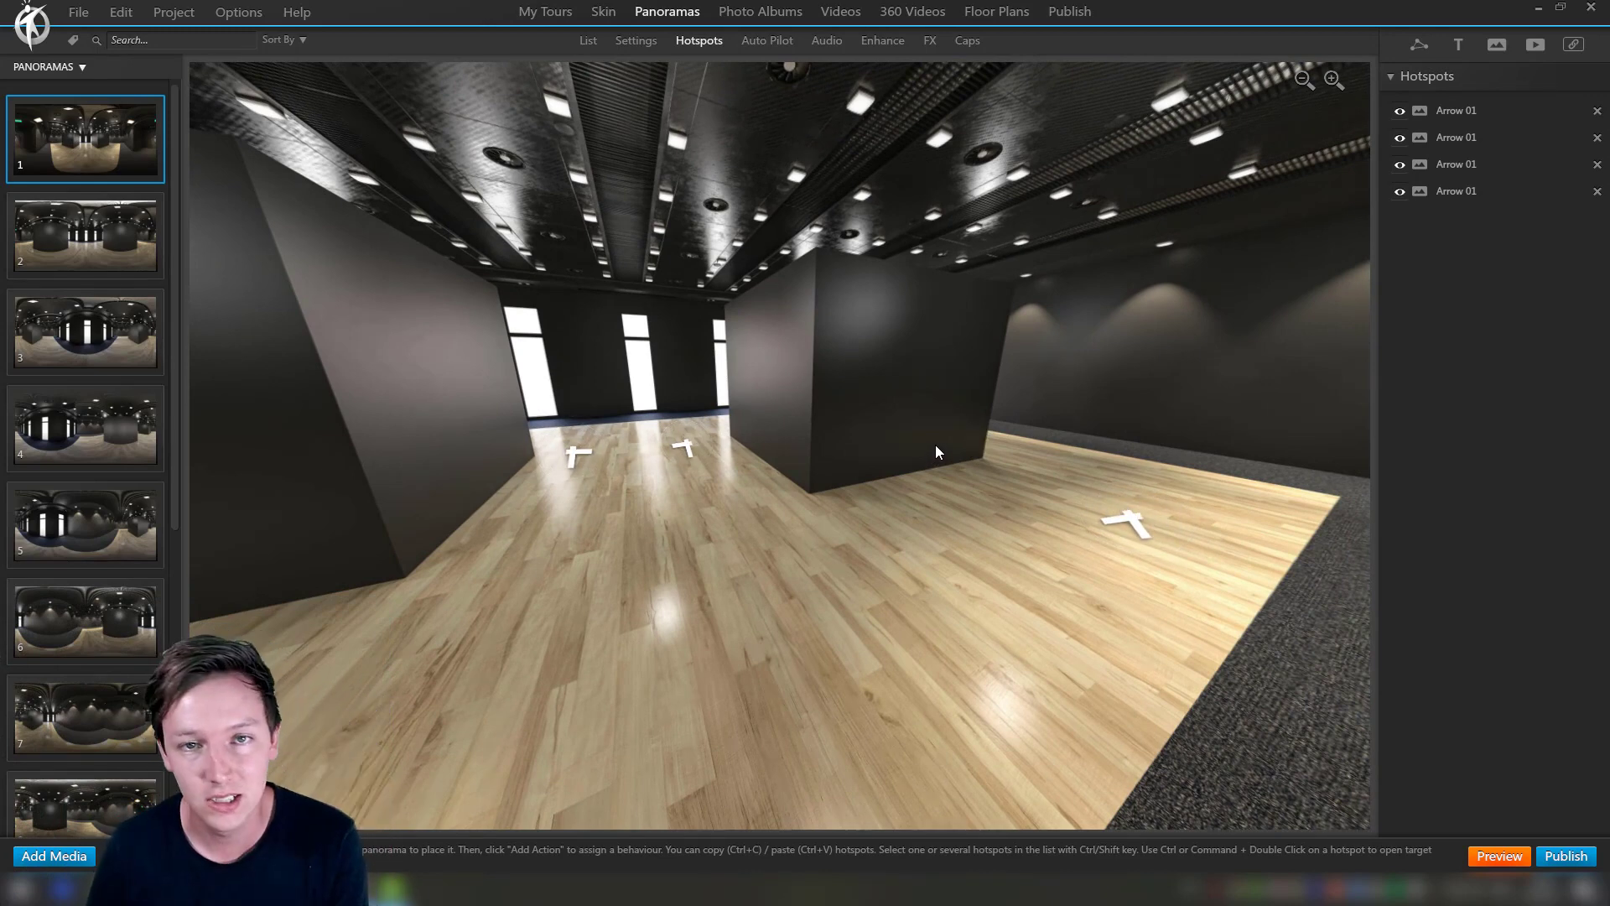
drag(851, 532, 906, 530)
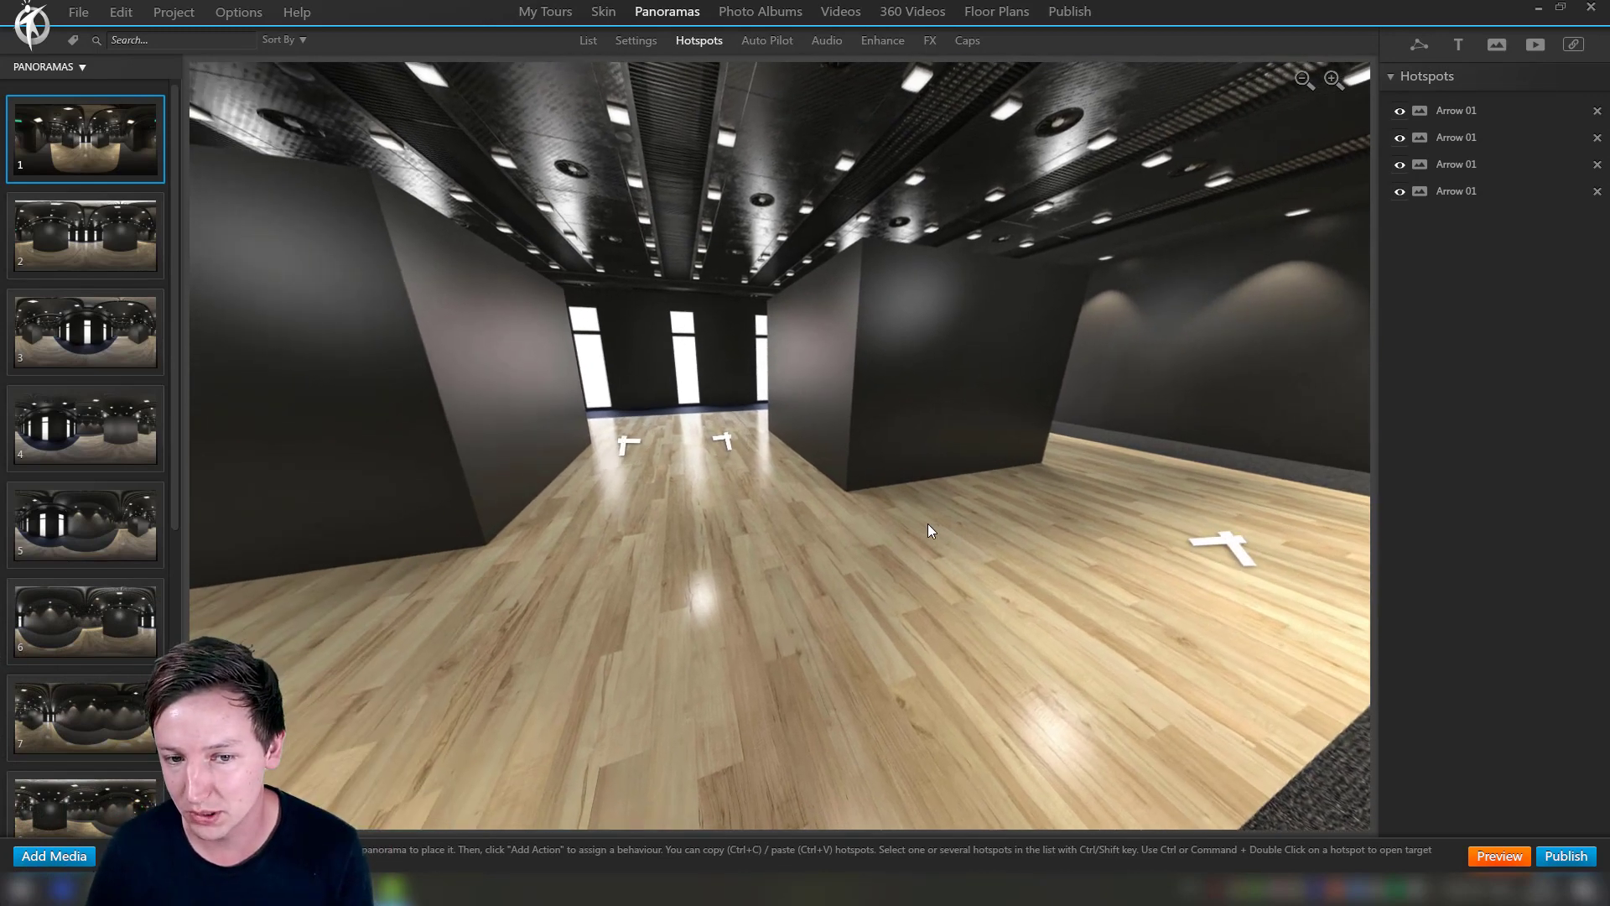
drag(807, 601, 1022, 495)
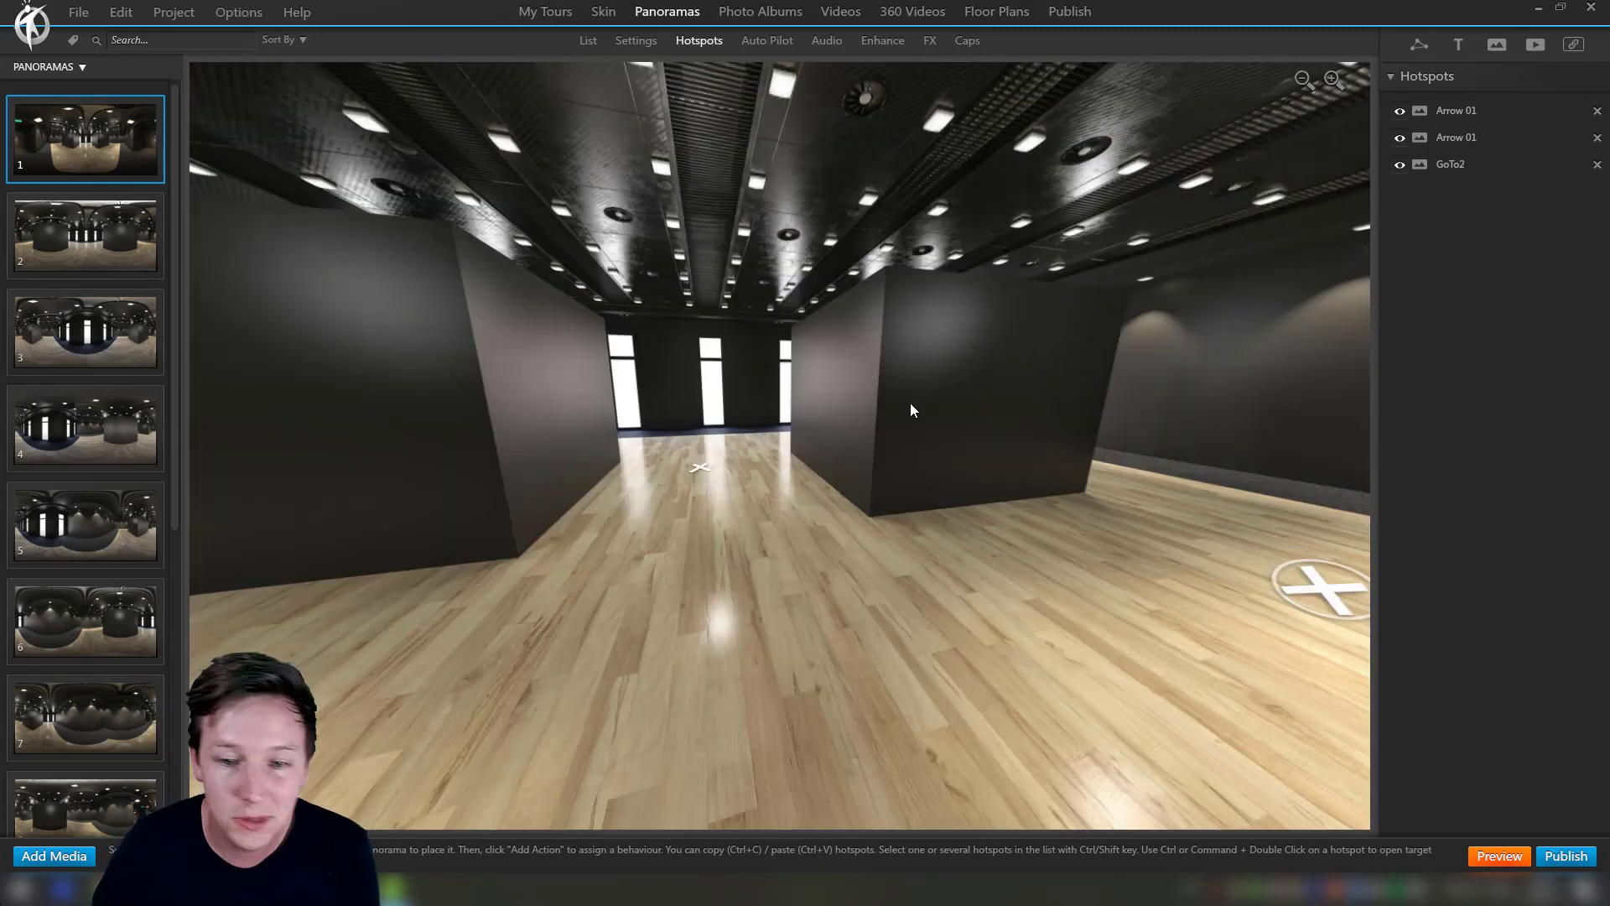
Draw a four-point polygon hotspot covering the front face of the right-hand block
drag(914, 410, 1075, 258)
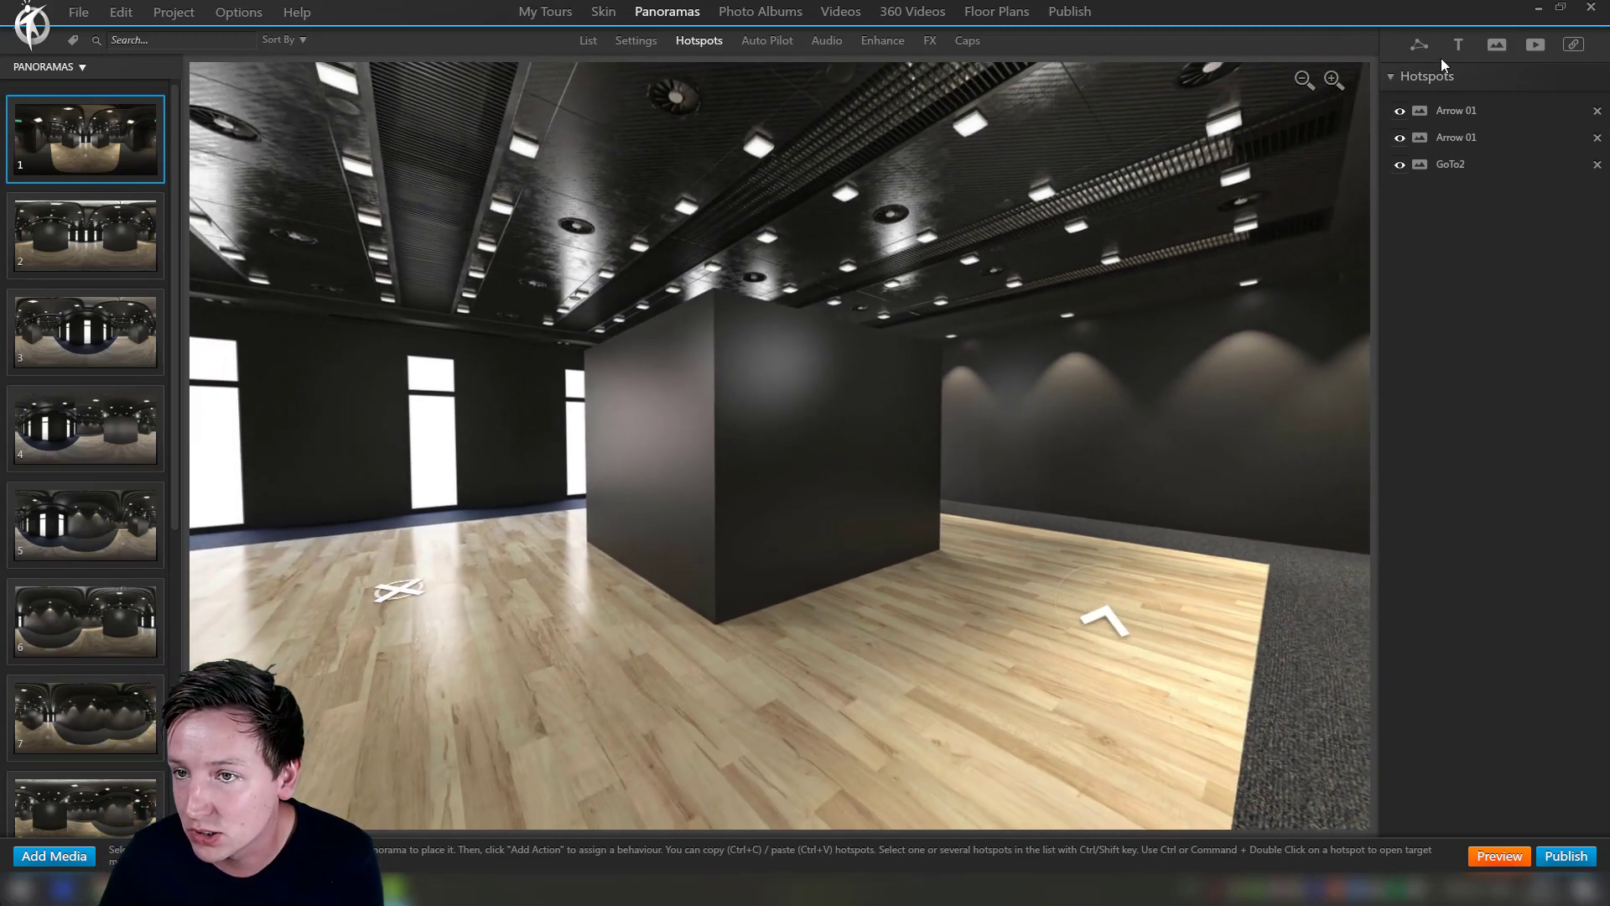
click(1418, 47)
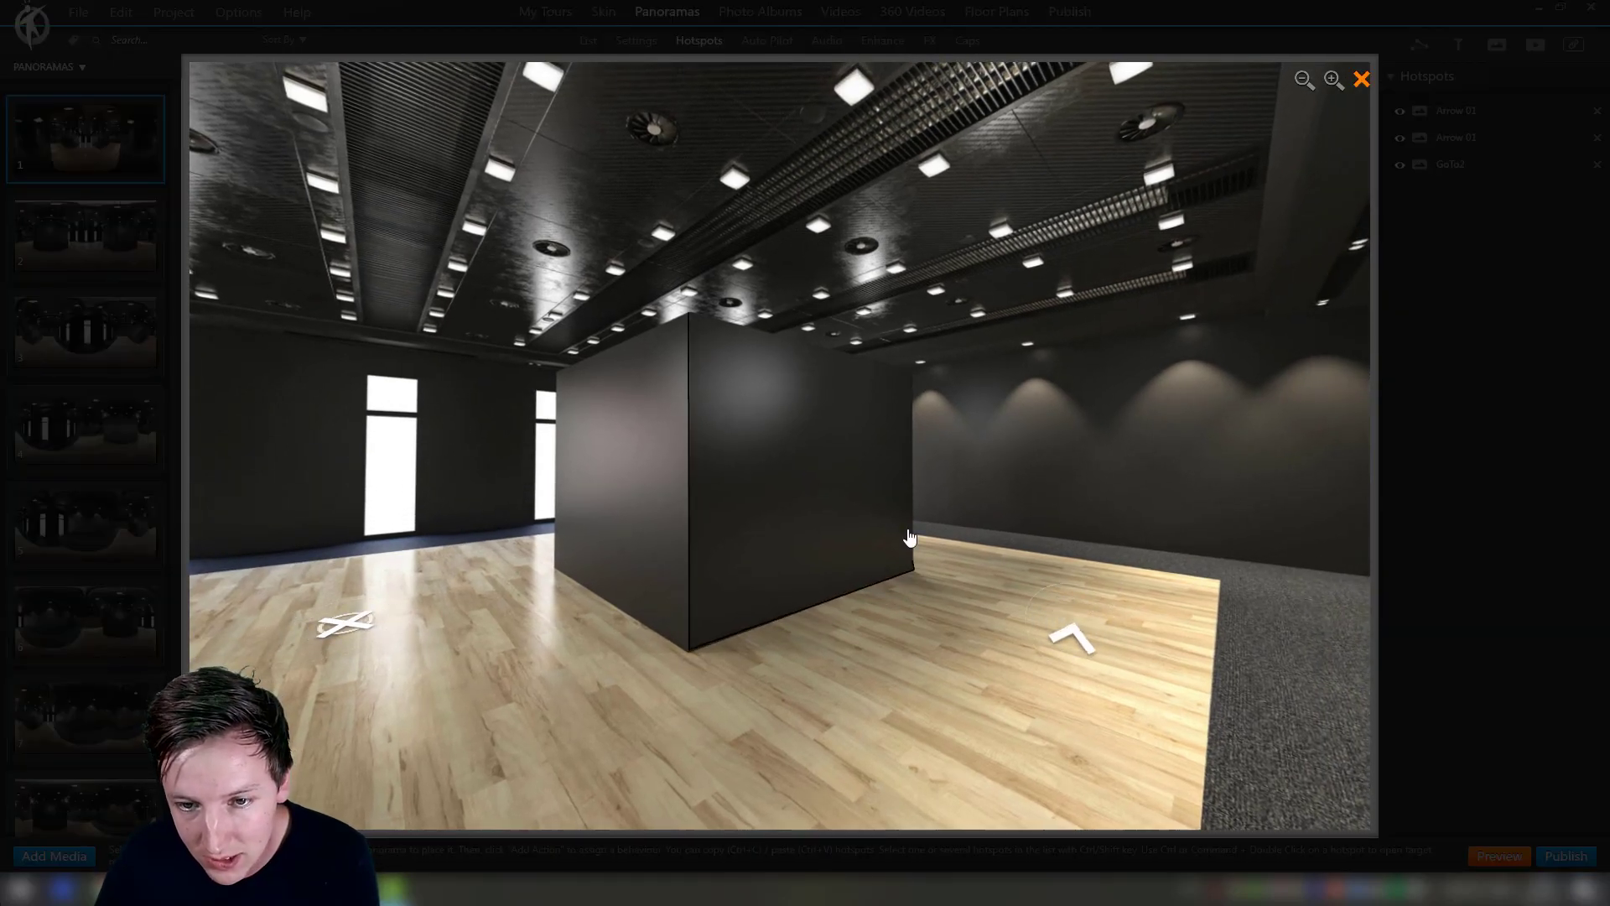
click(910, 371)
click(688, 314)
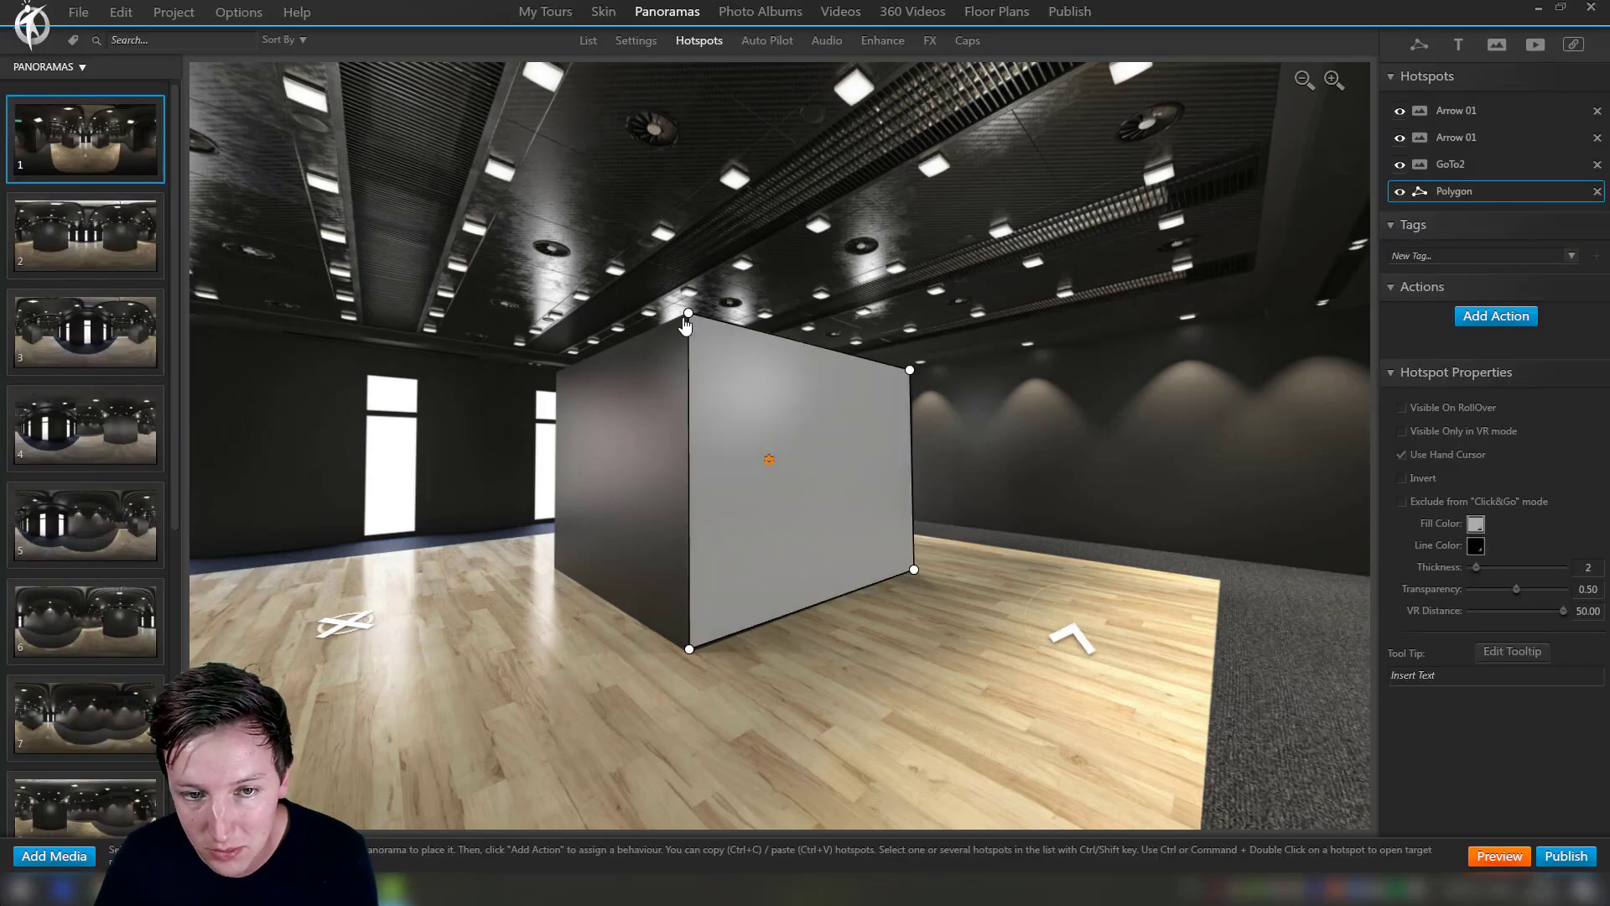
scroll(860, 362, up, 3)
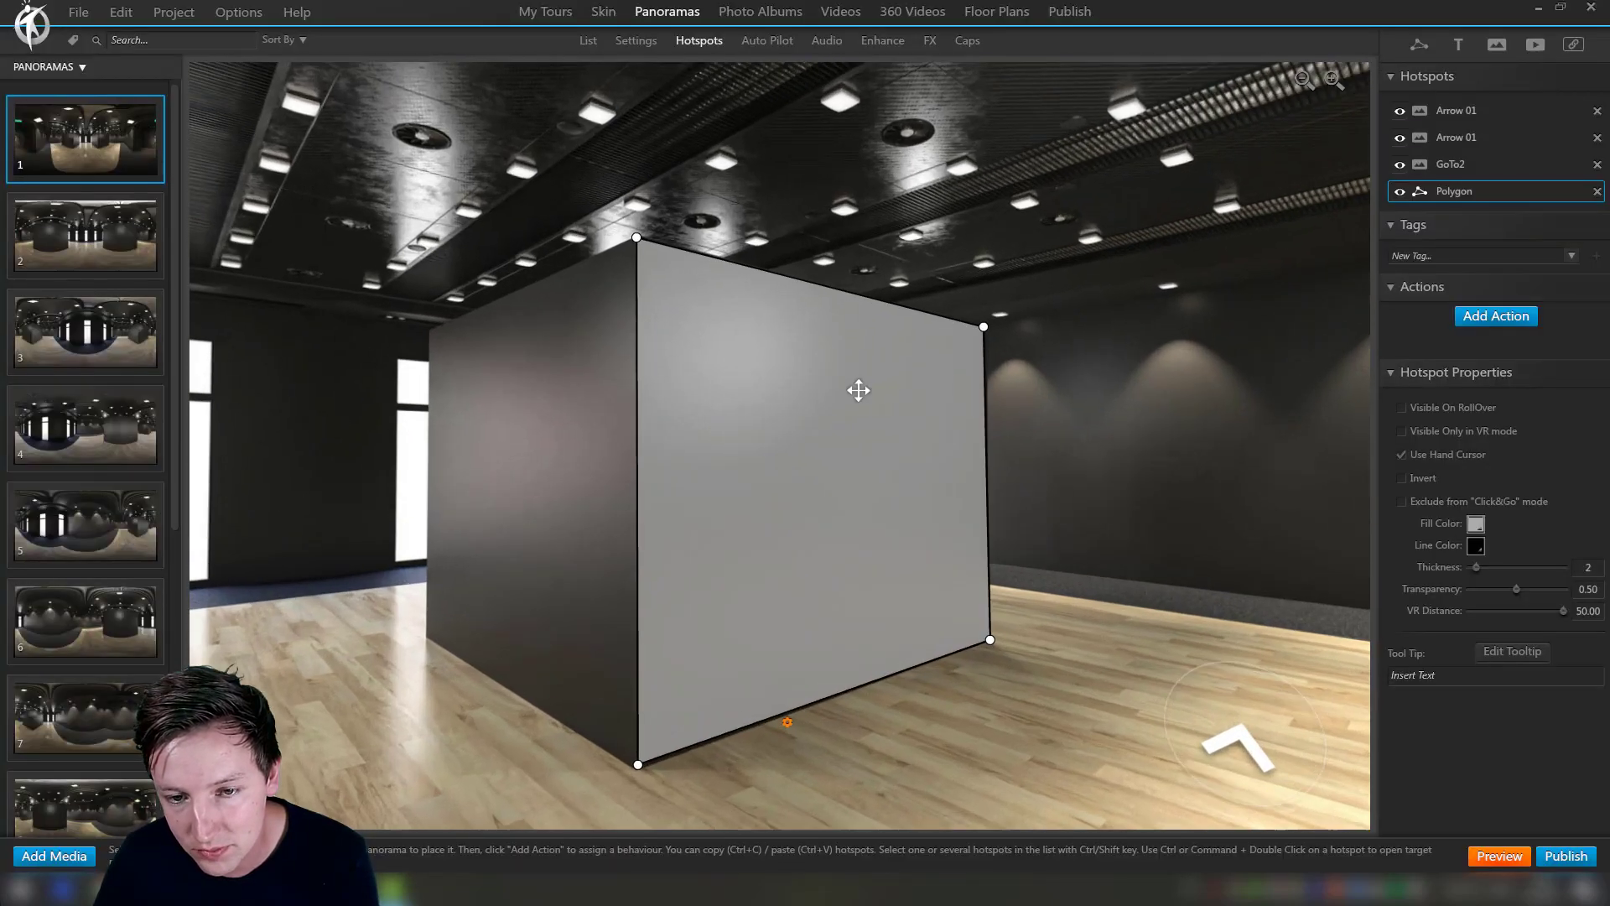
drag(1122, 457, 1363, 425)
scroll(735, 554, down, 3)
click(998, 466)
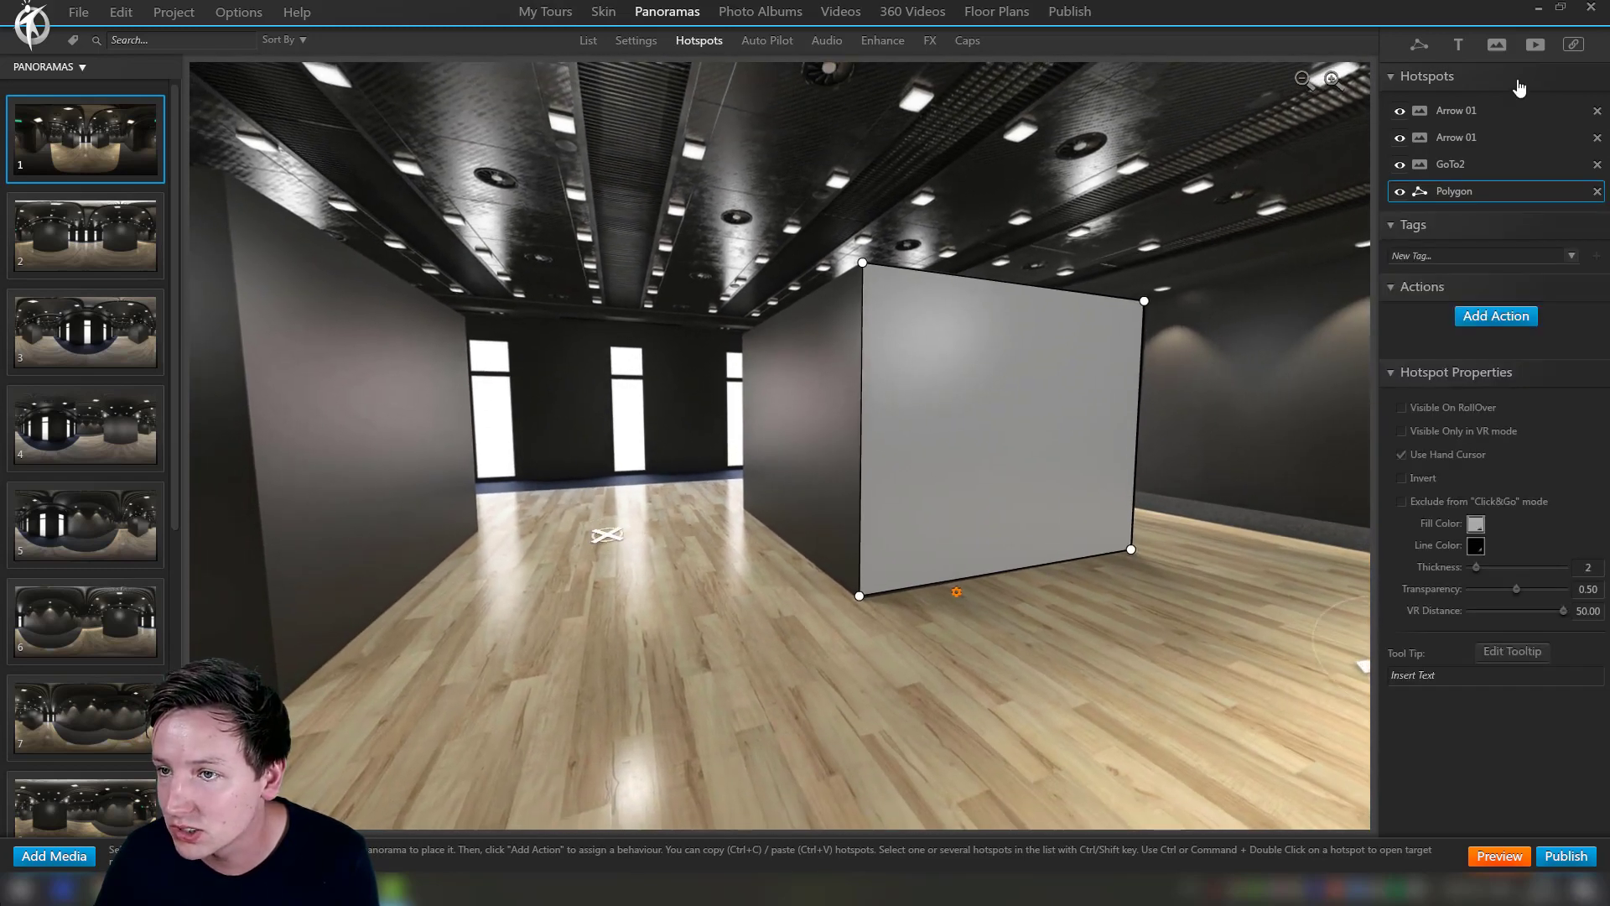
Draw a large polygon hotspot spanning from the near corner of the left-hand block around to the wall beside the double doors
click(1418, 45)
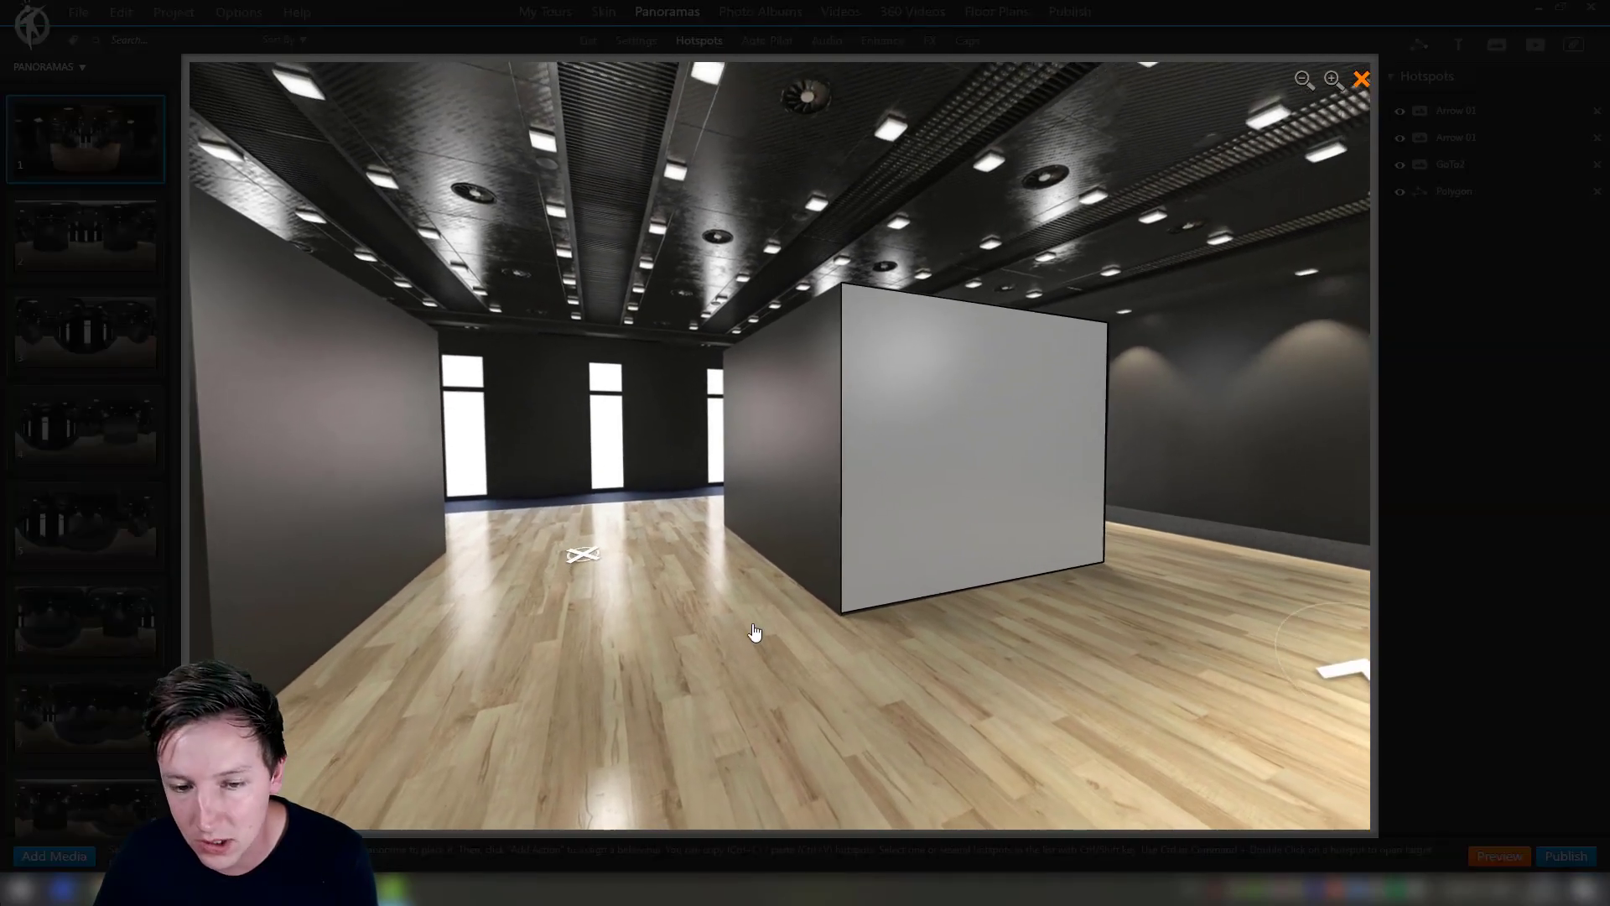
mouse_move(700, 541)
mouse_down()
mouse_move(168, 450)
mouse_move(215, 467)
mouse_move(414, 420)
mouse_move(259, 420)
mouse_move(631, 92)
mouse_move(911, 106)
mouse_move(1349, 477)
mouse_move(1370, 869)
mouse_move(389, 425)
mouse_move(331, 327)
mouse_up()
click(888, 610)
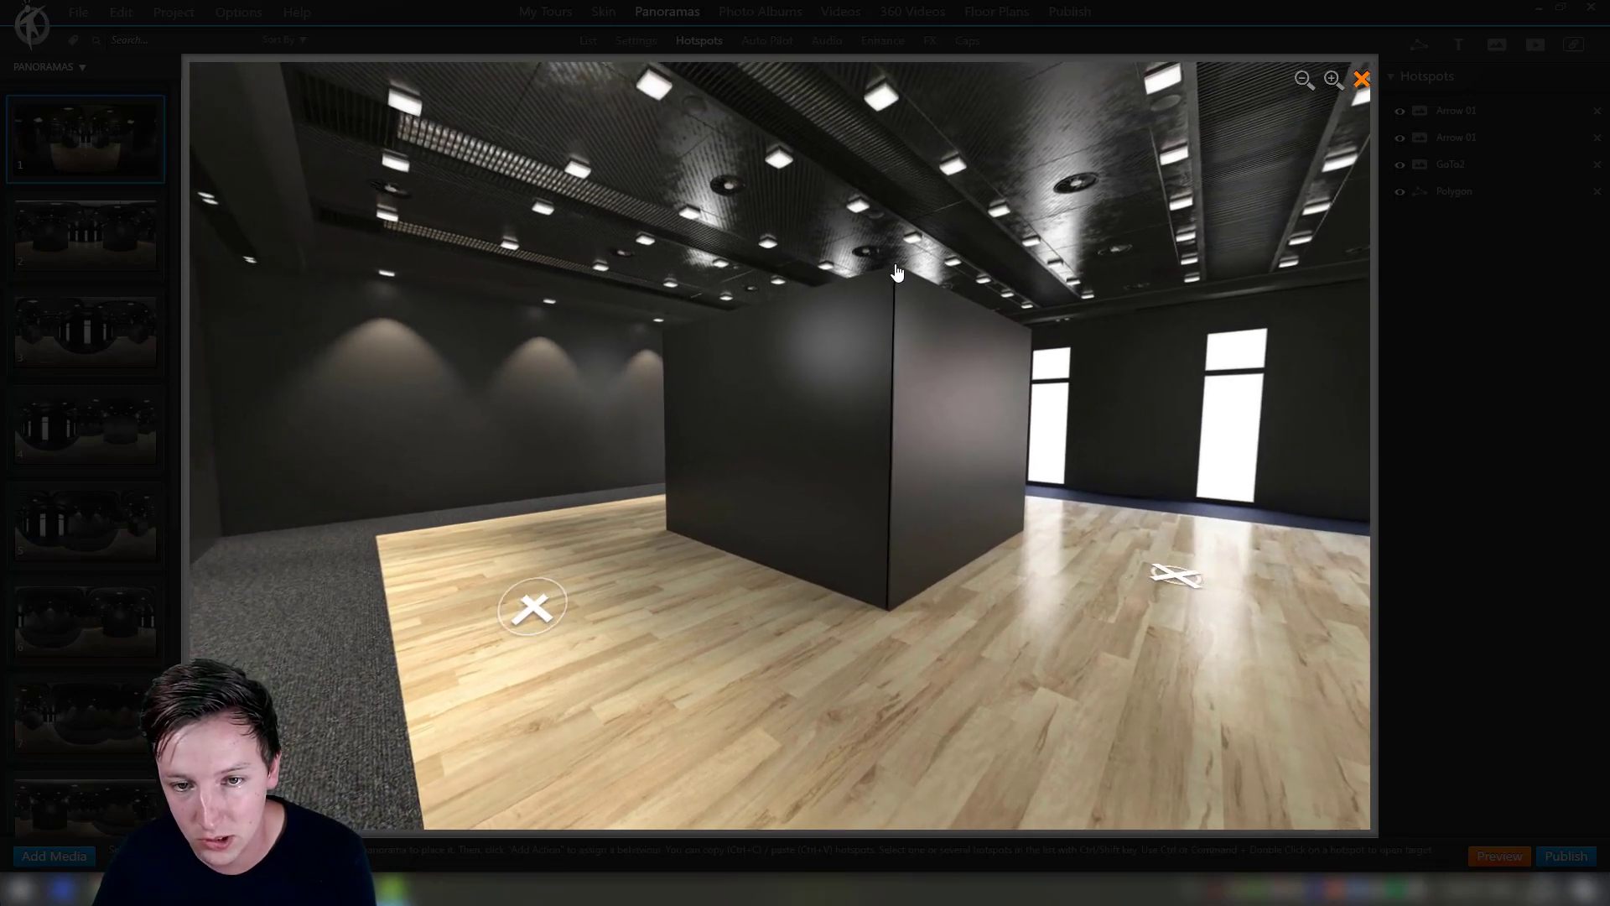
drag(895, 273, 1065, 383)
double_click(1065, 383)
drag(958, 646, 939, 509)
drag(607, 419, 612, 468)
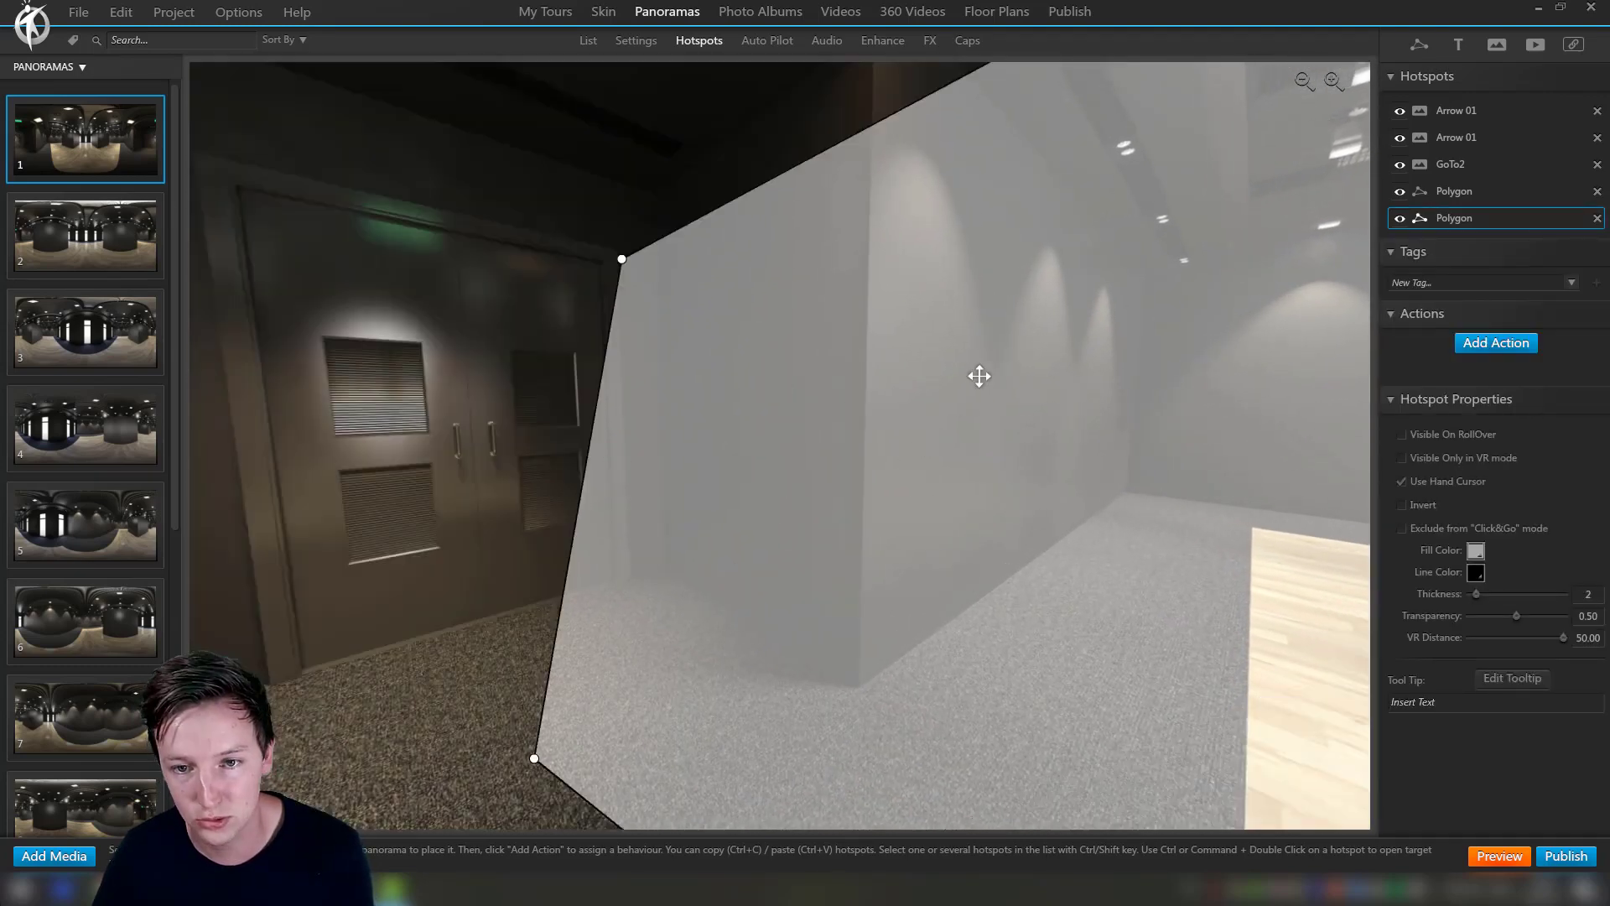
Look around the panorama to examine how the large polygon hotspot covers the walls, carpet and floor beside the left-hand block
drag(511, 367, 127, 282)
drag(1224, 768, 1156, 757)
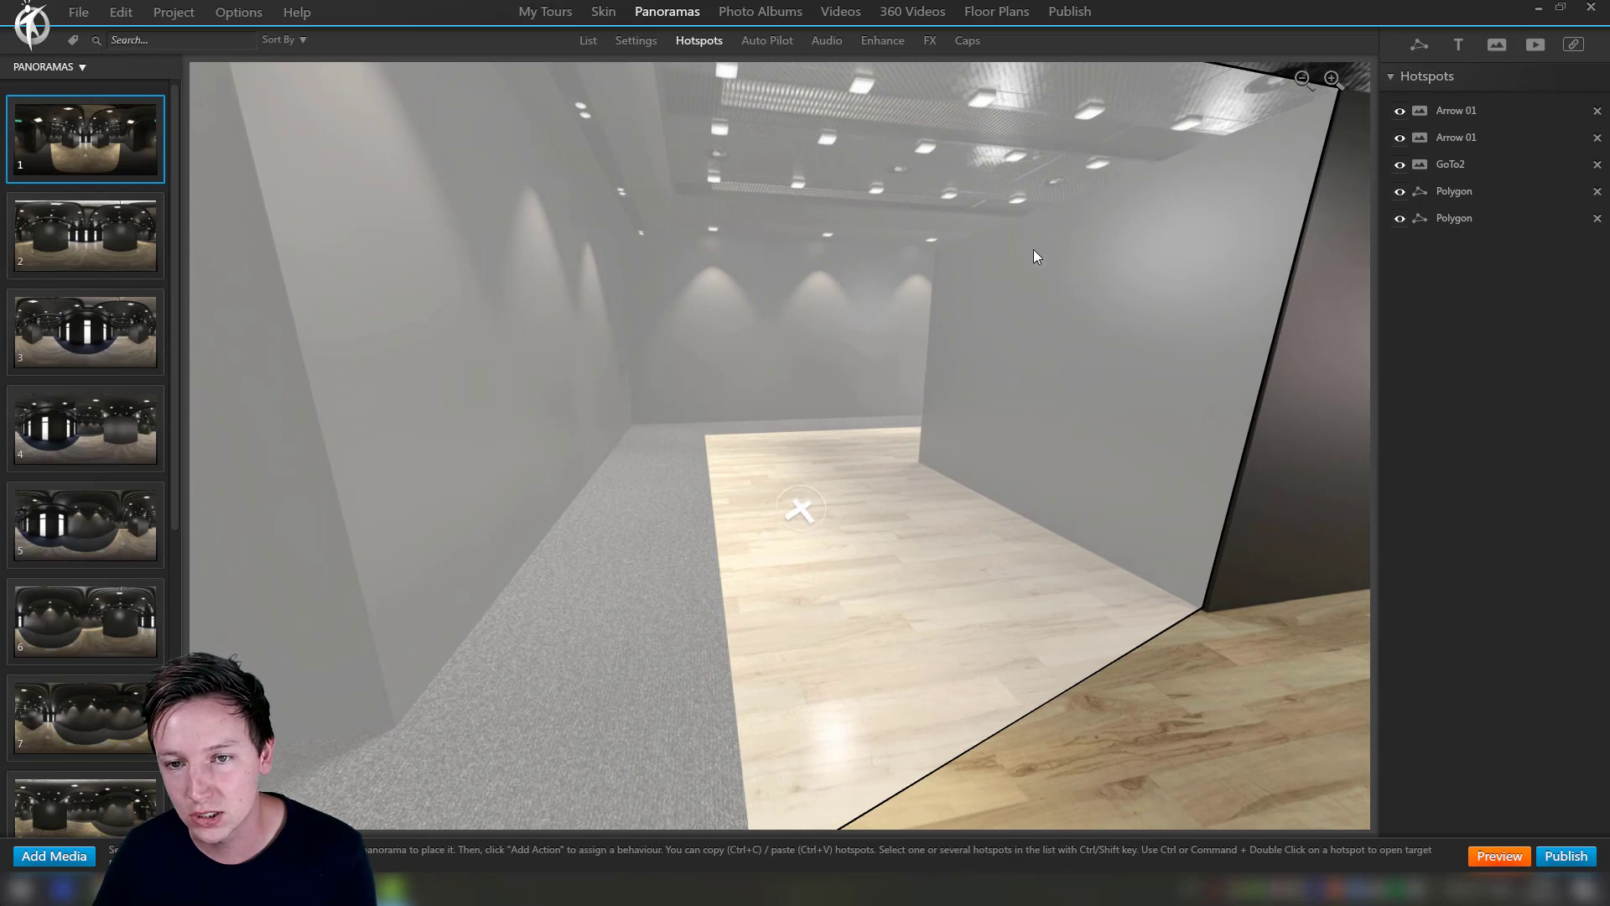
drag(1333, 445, 1369, 493)
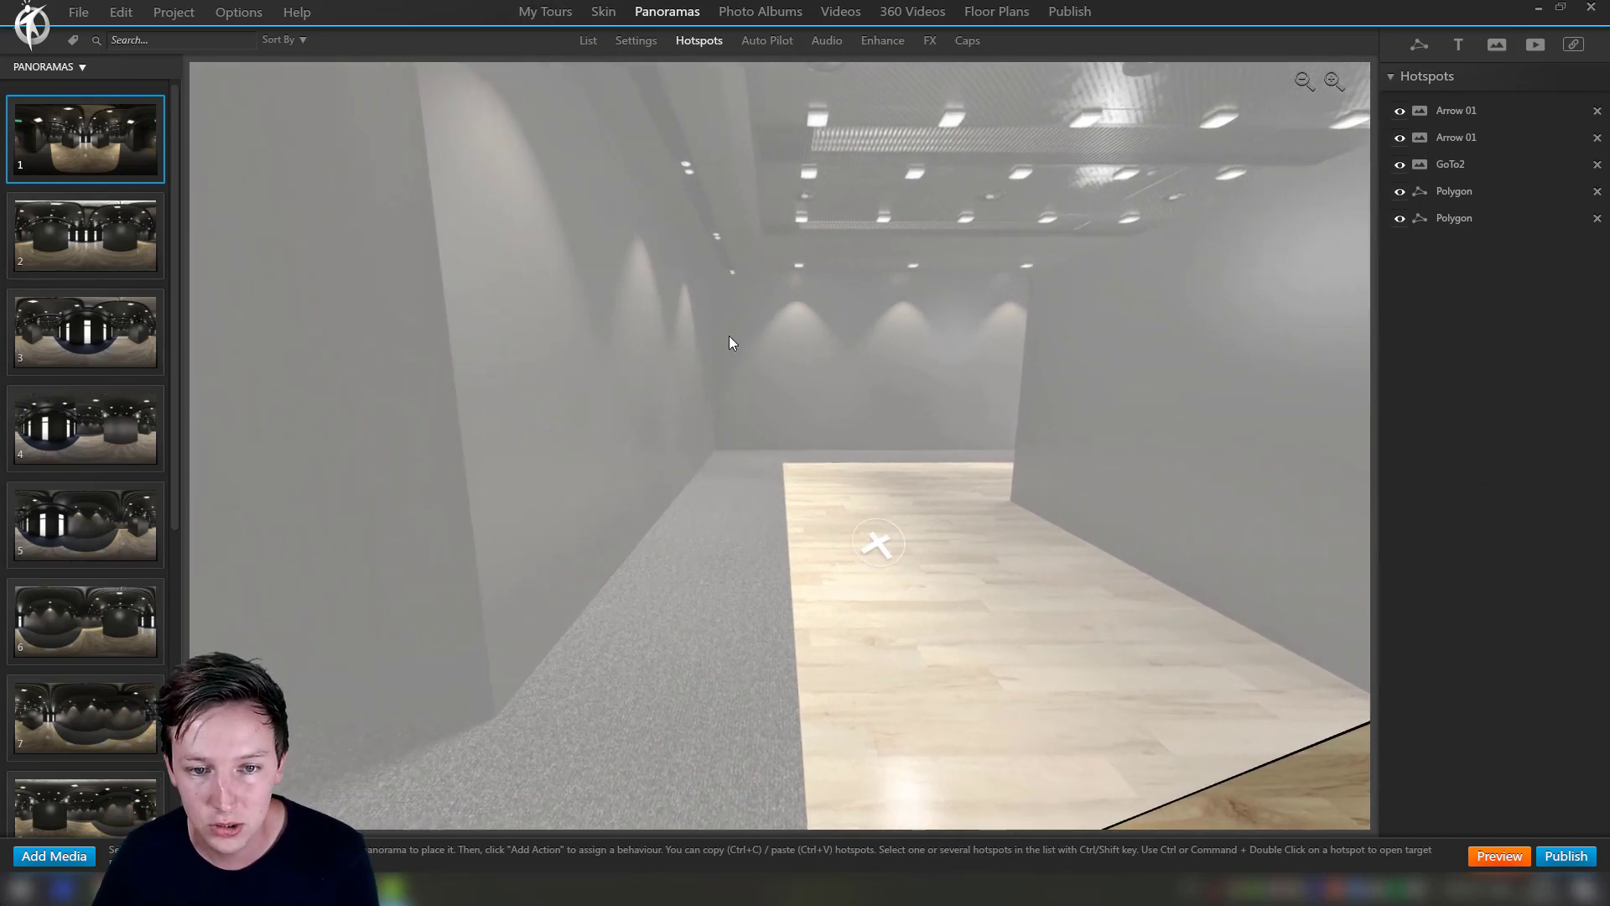
drag(653, 343, 1089, 481)
drag(681, 487, 851, 488)
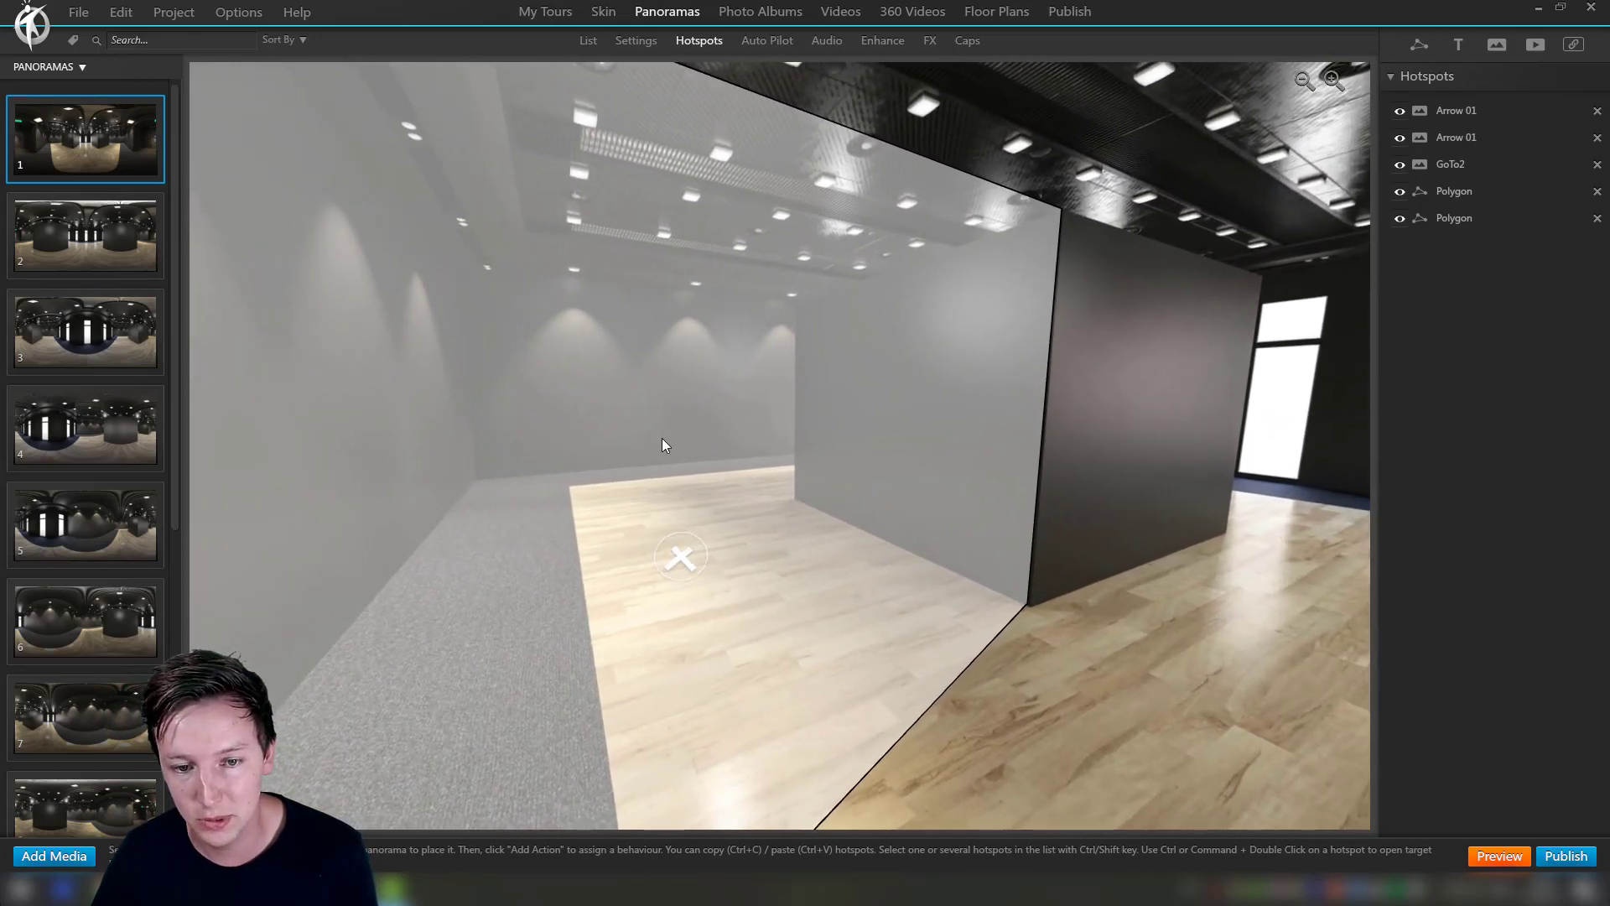
click(889, 435)
drag(888, 434, 1205, 460)
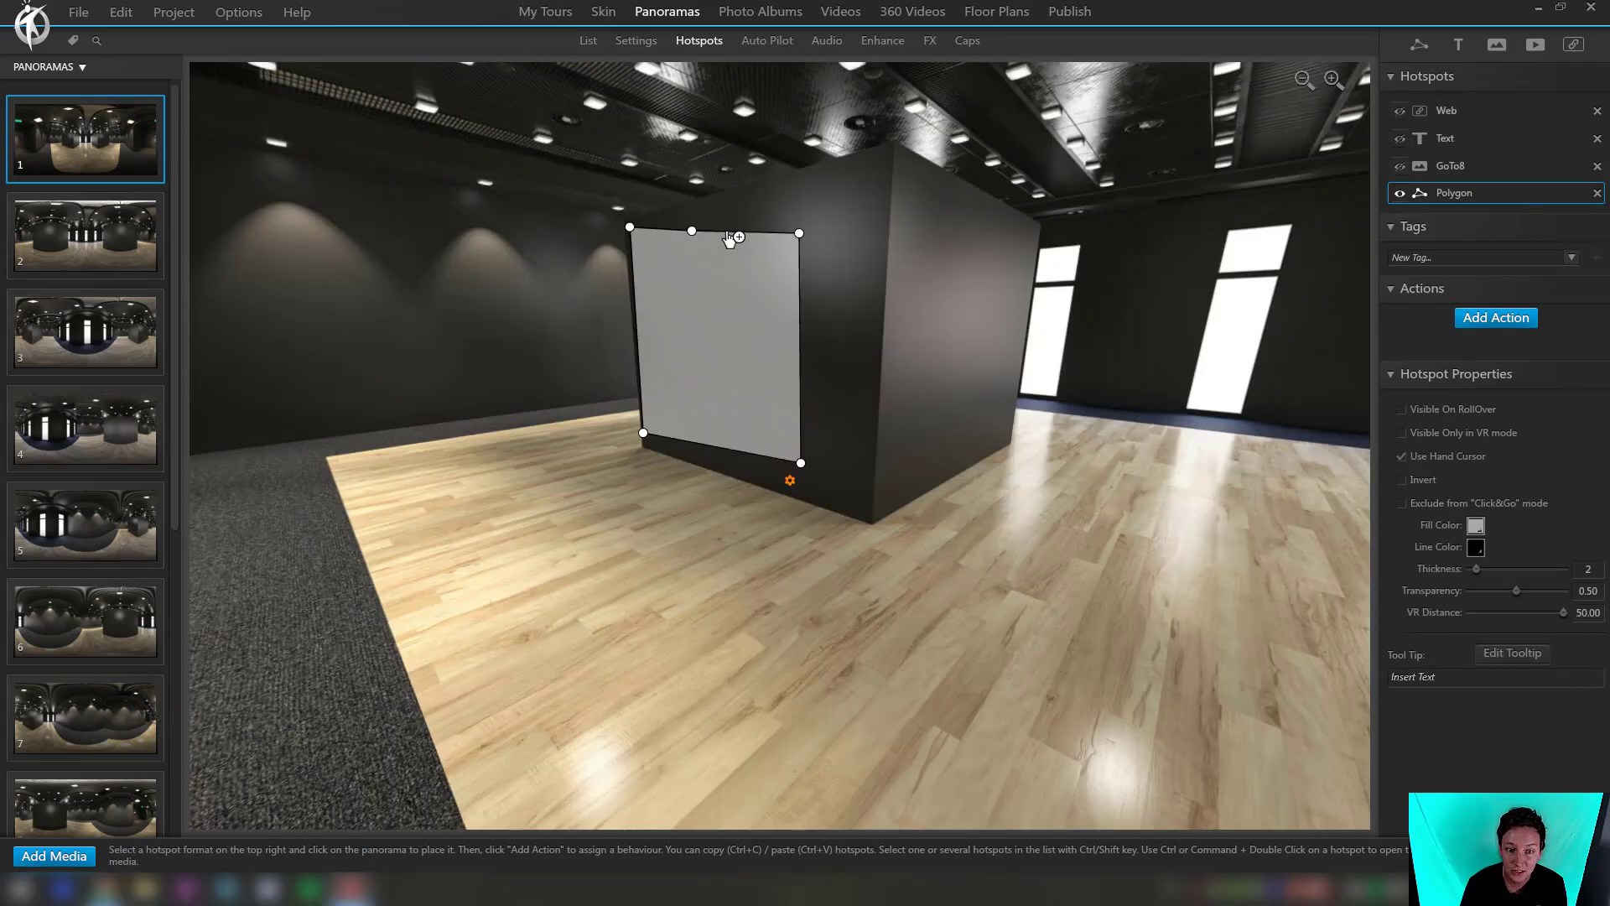
Add extra points along the top edge and the right vertical edge of the polygon hotspot on the left-hand block
click(797, 279)
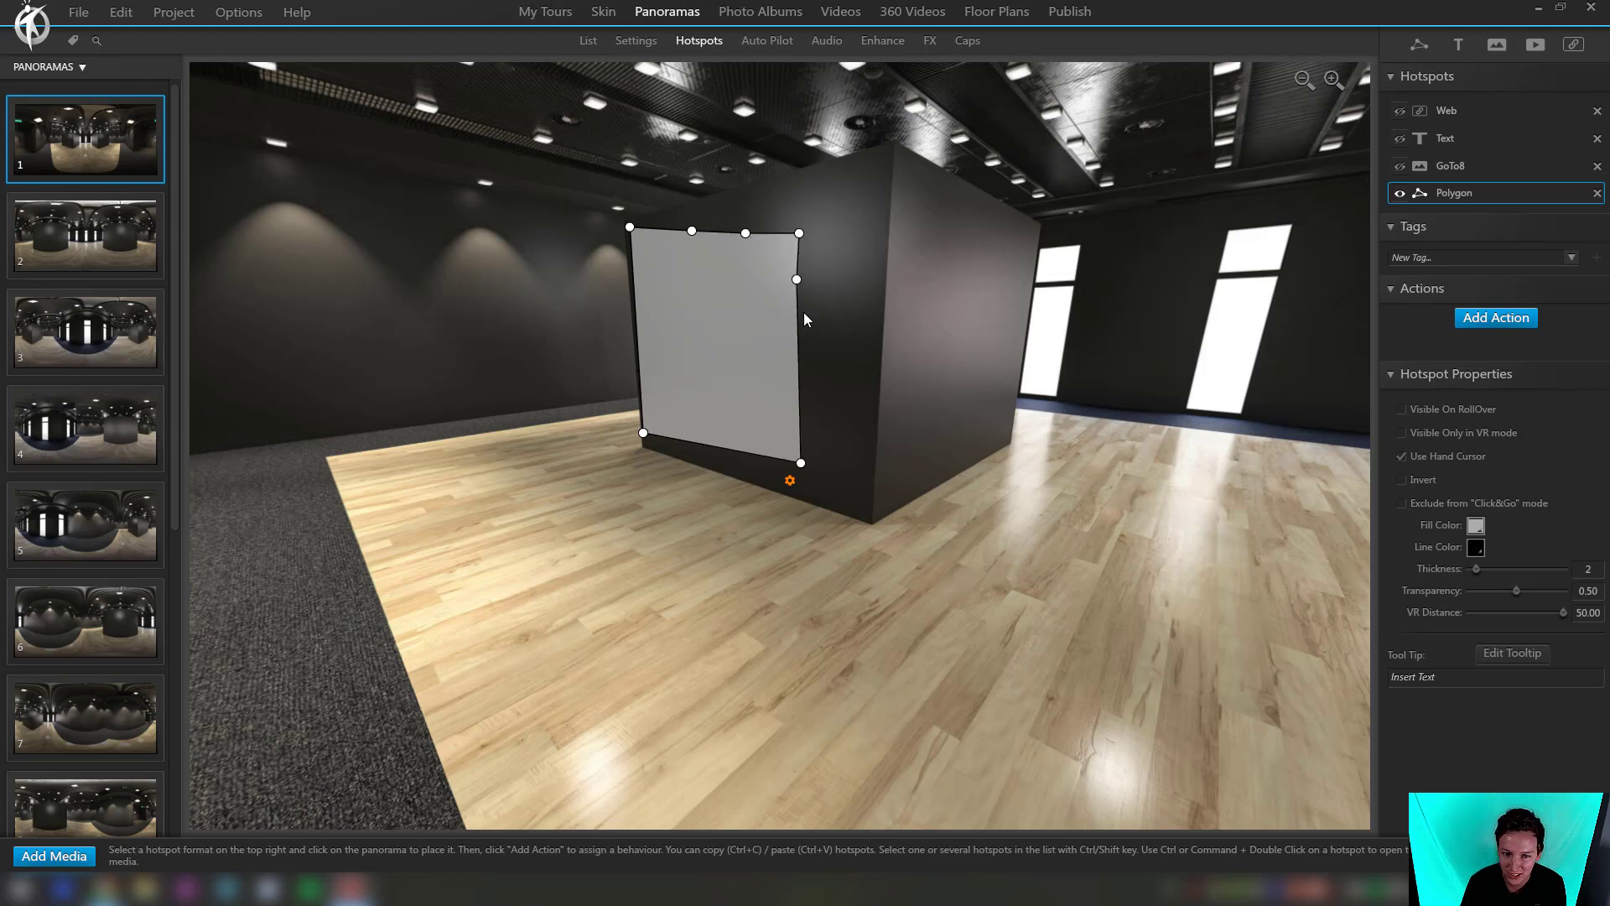
click(797, 404)
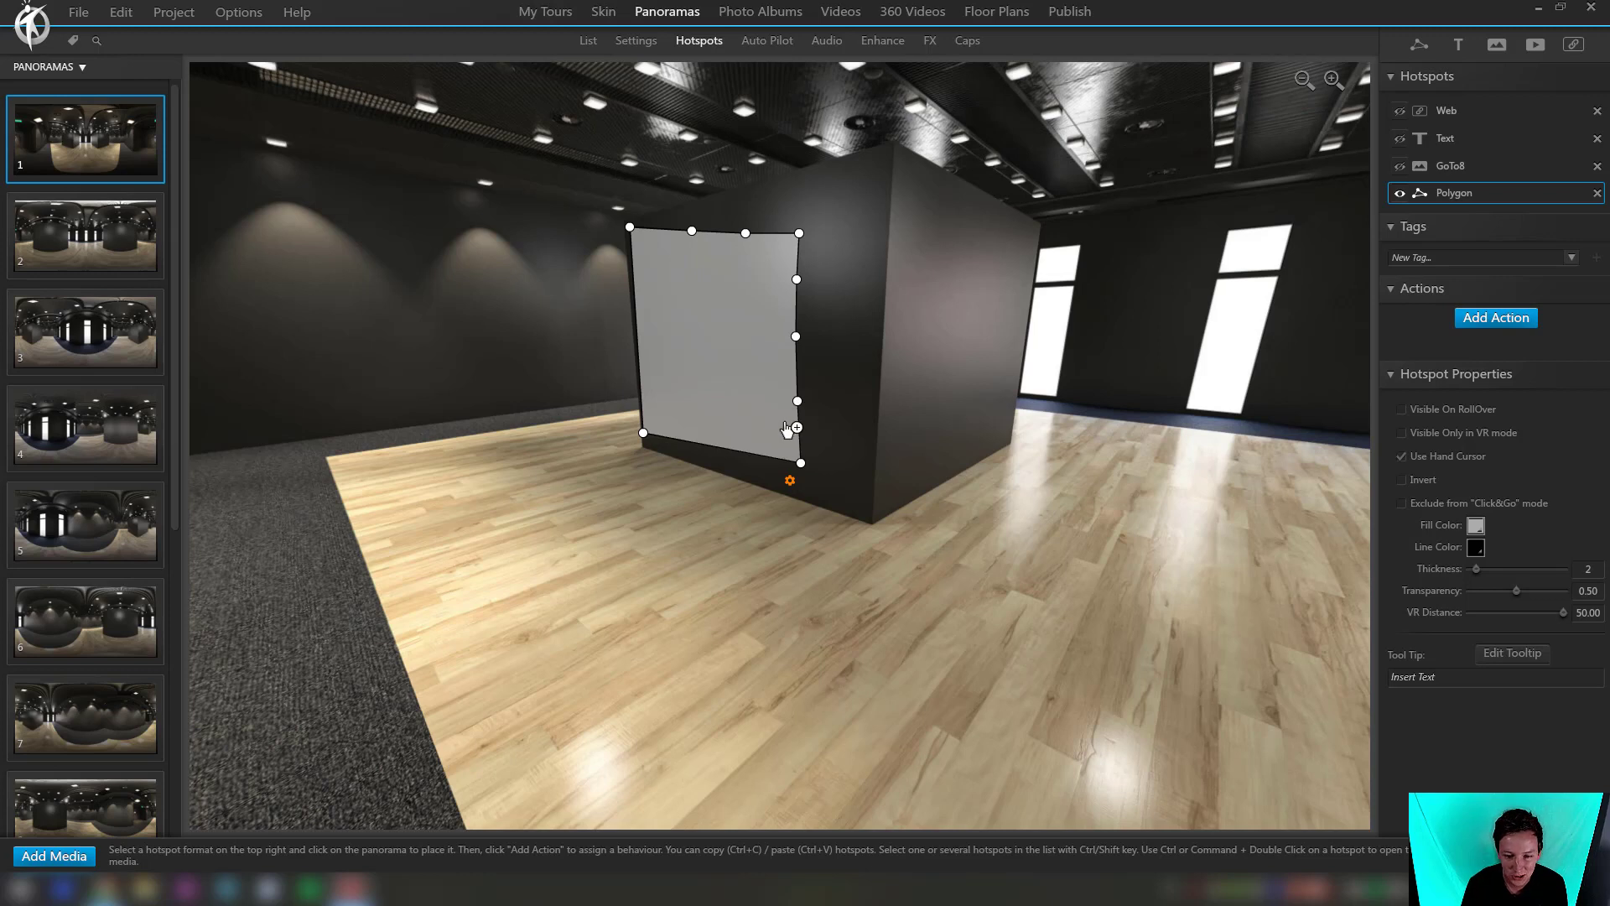
click(796, 305)
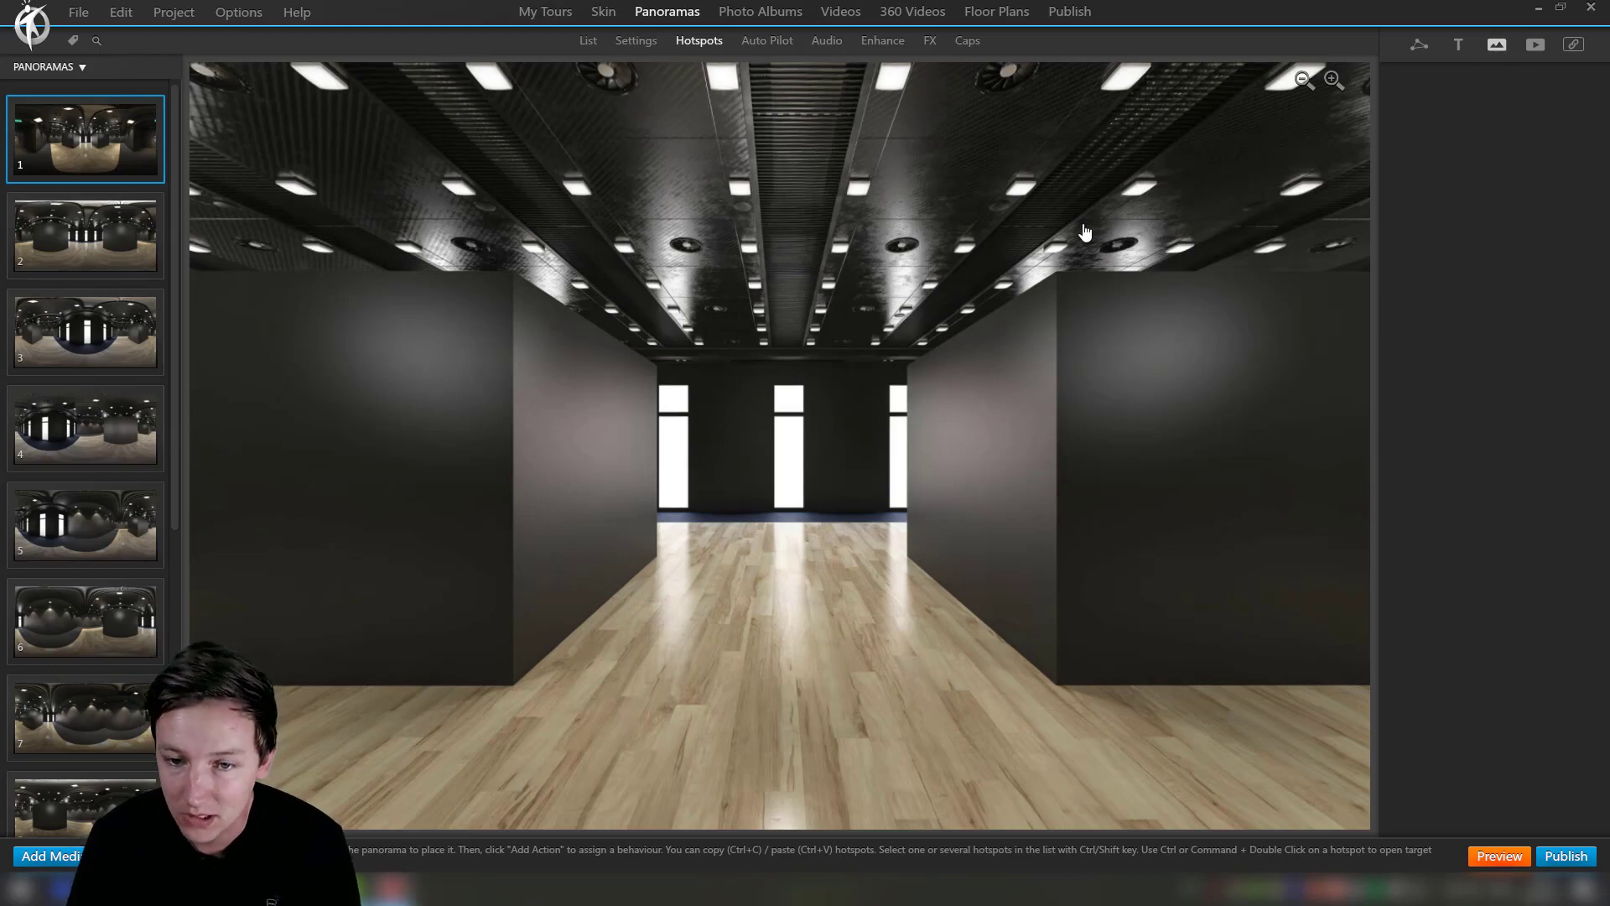
Place the coworking image from the library as a hotspot on the far window wall, and undo a trial tilt about its X axis
click(1494, 50)
click(508, 308)
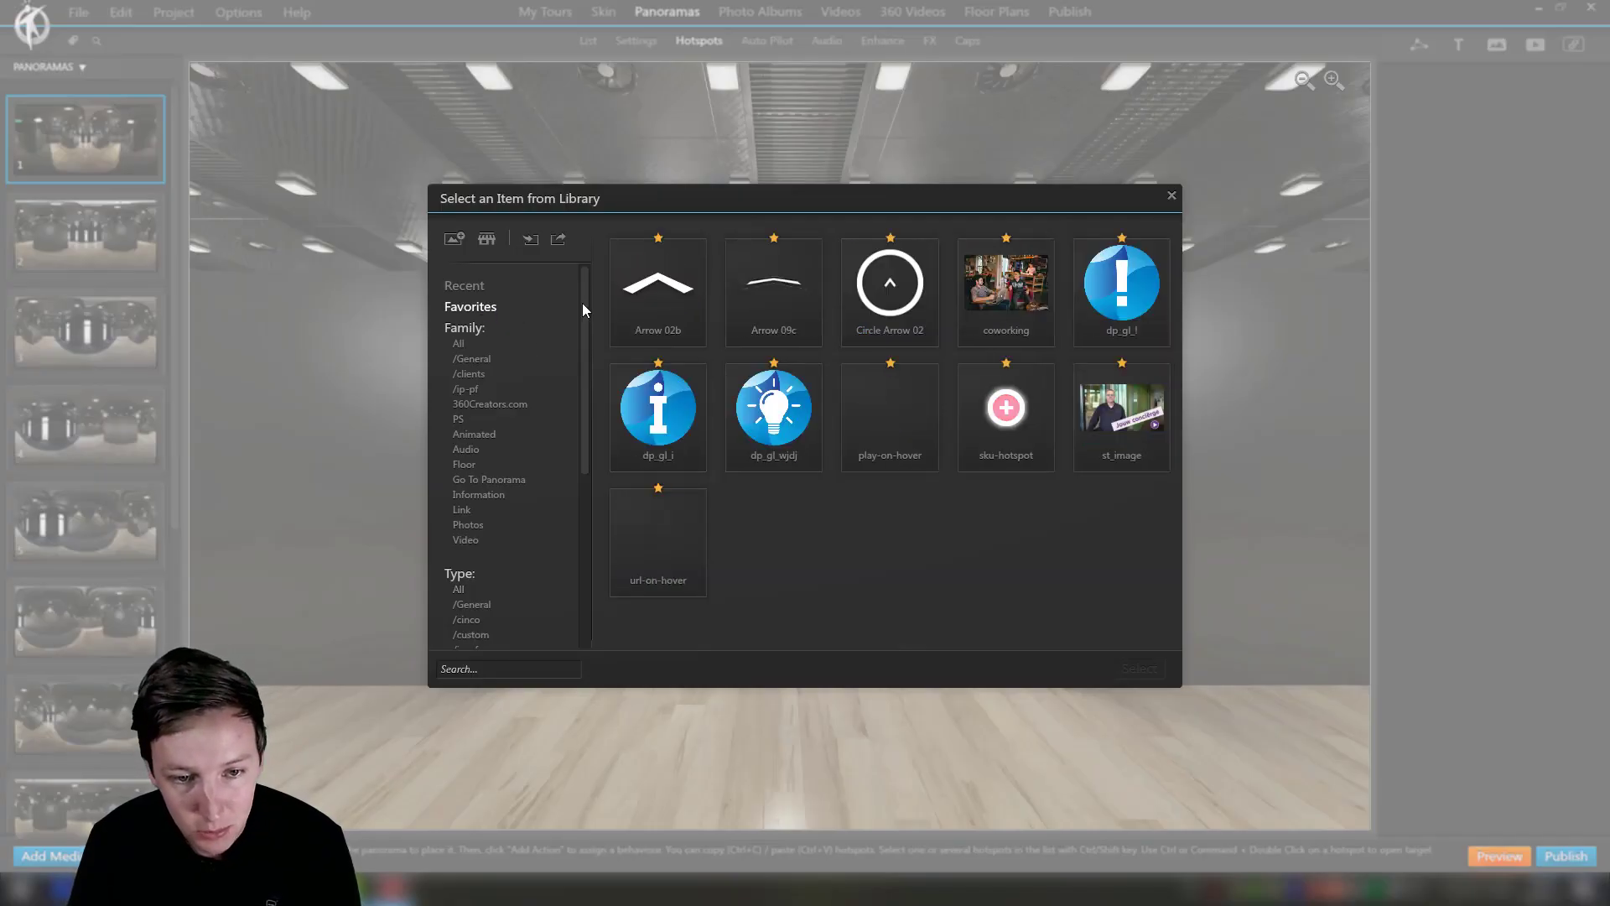
double_click(1013, 312)
click(650, 362)
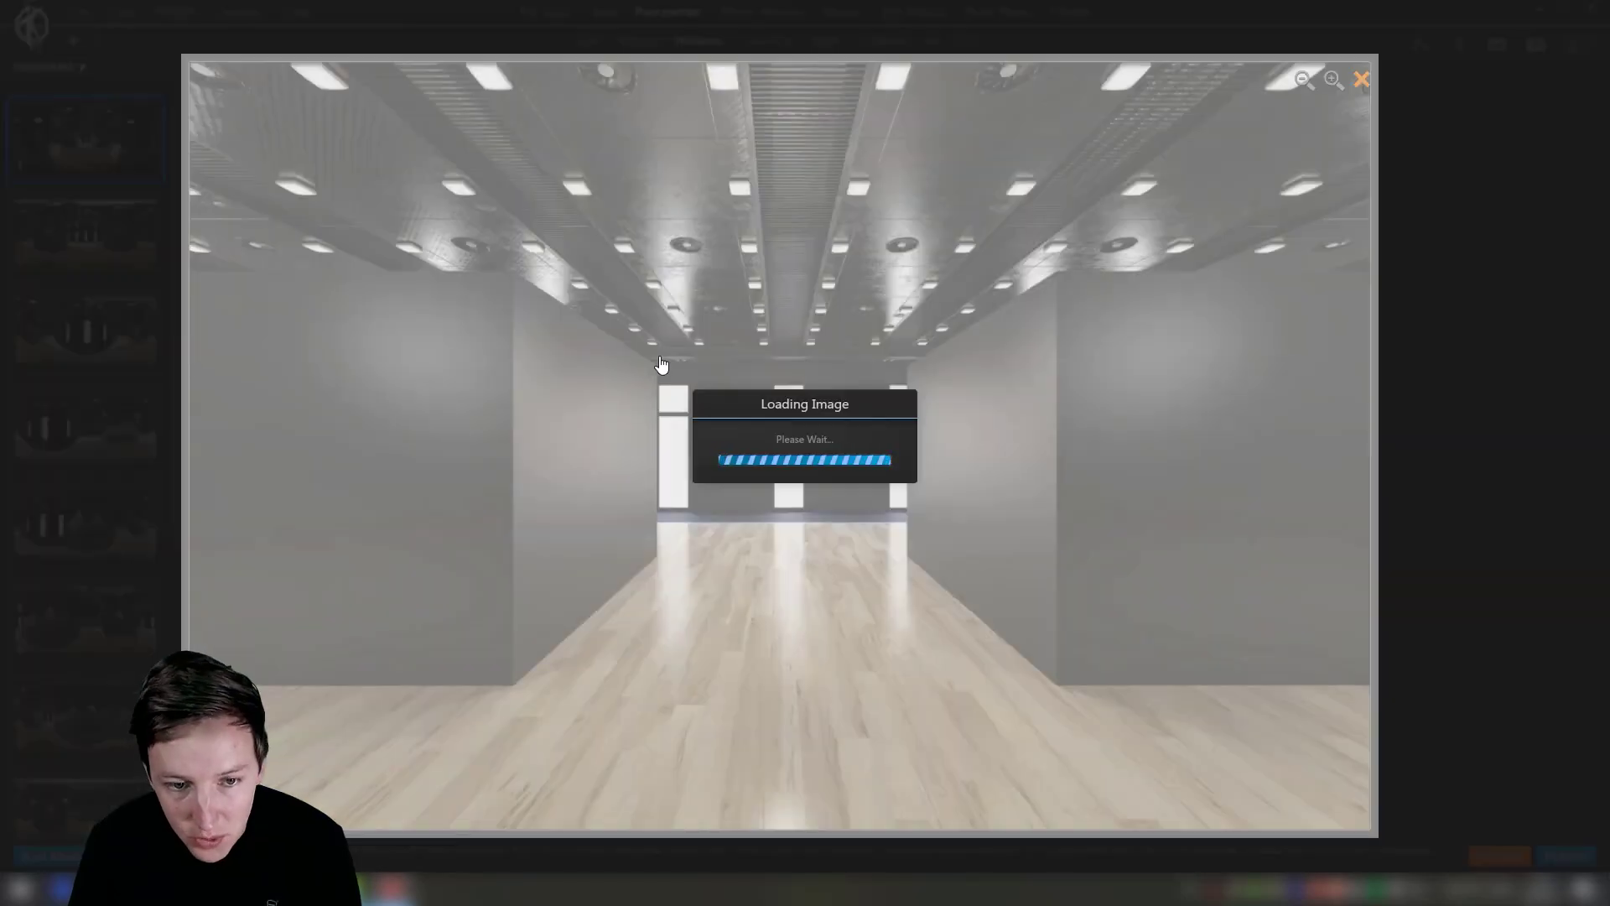
drag(692, 384, 754, 423)
drag(647, 370, 818, 430)
drag(780, 379, 794, 420)
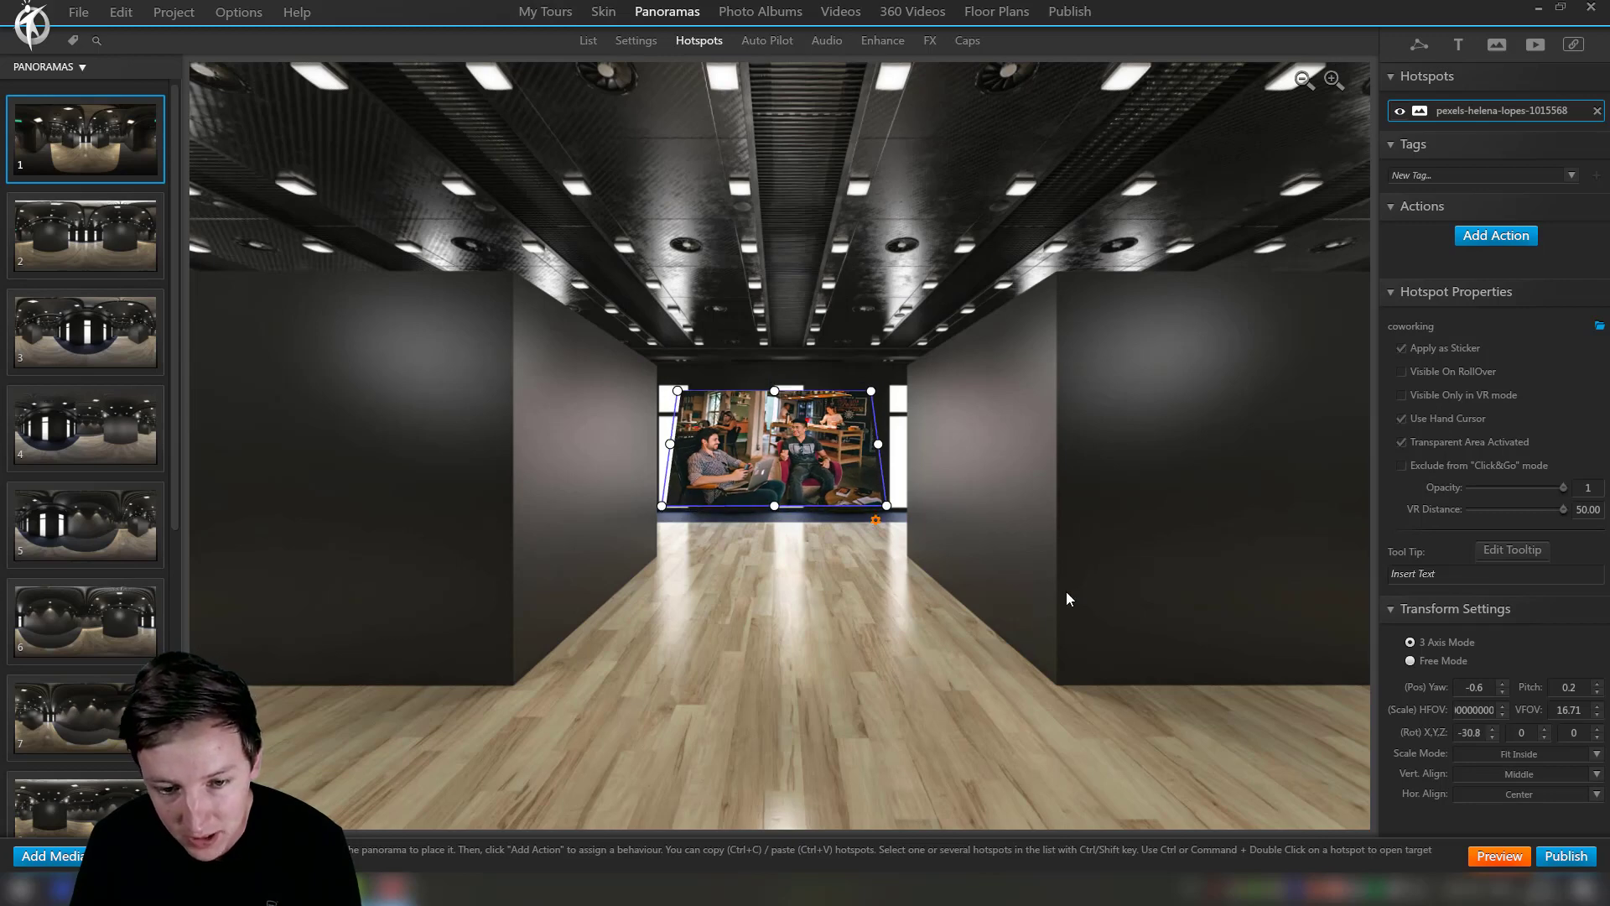
key(ctrl+z)
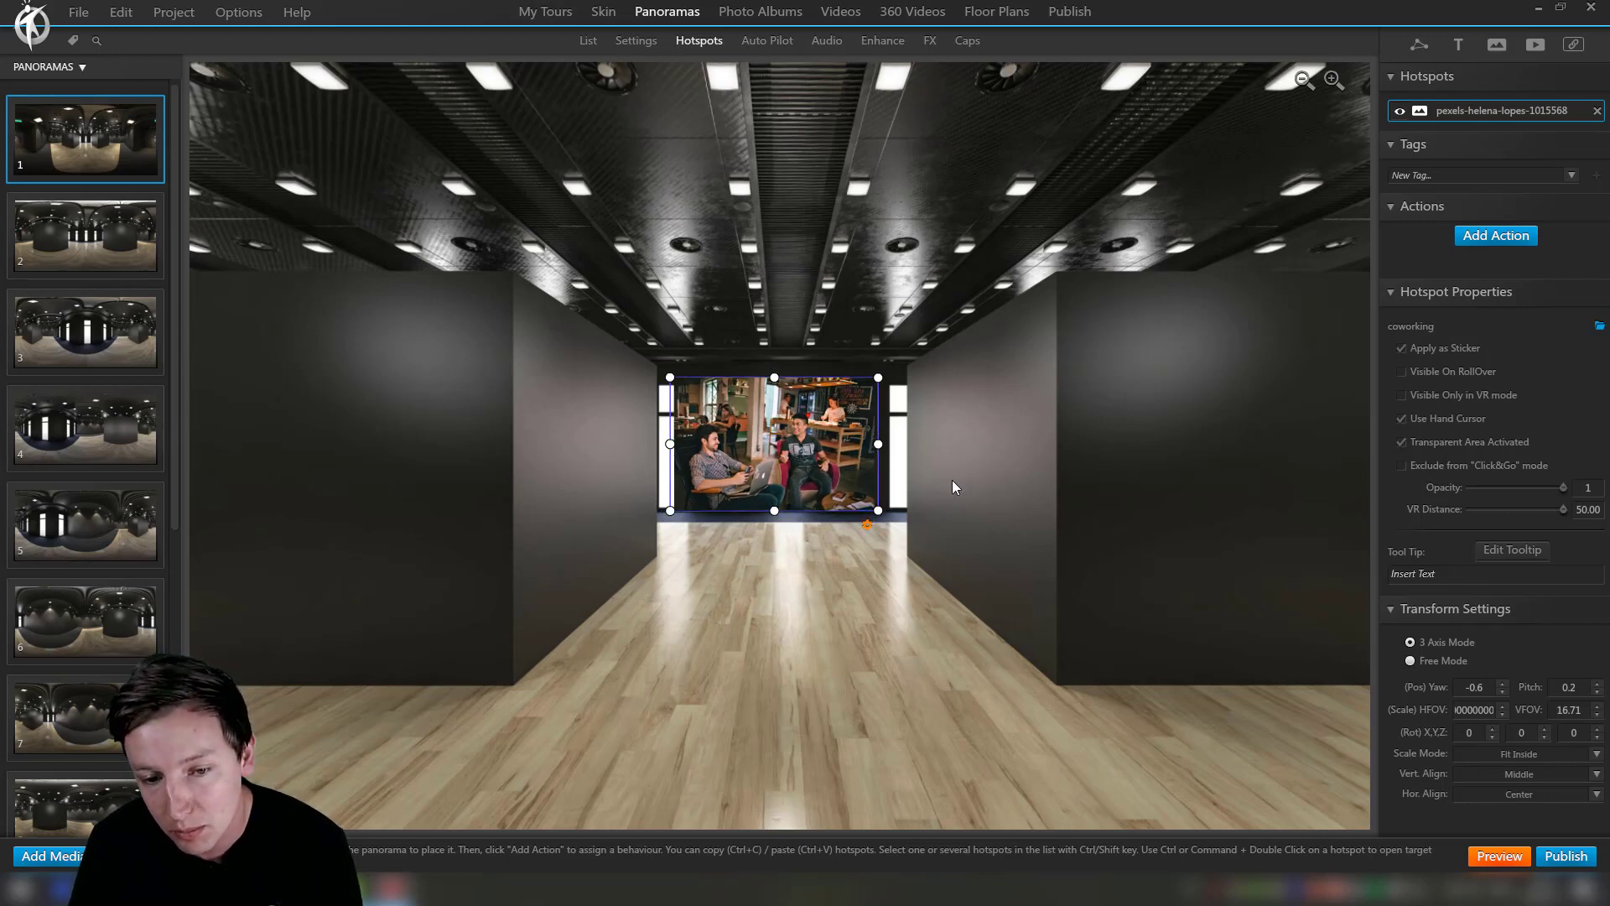
Move the coworking image onto the right-hand block's front face, enlarge it and rotate it to -7.5, 34.5, 3 to follow the wall
drag(831, 636, 568, 593)
drag(453, 482, 903, 460)
drag(1078, 615, 658, 268)
click(668, 388)
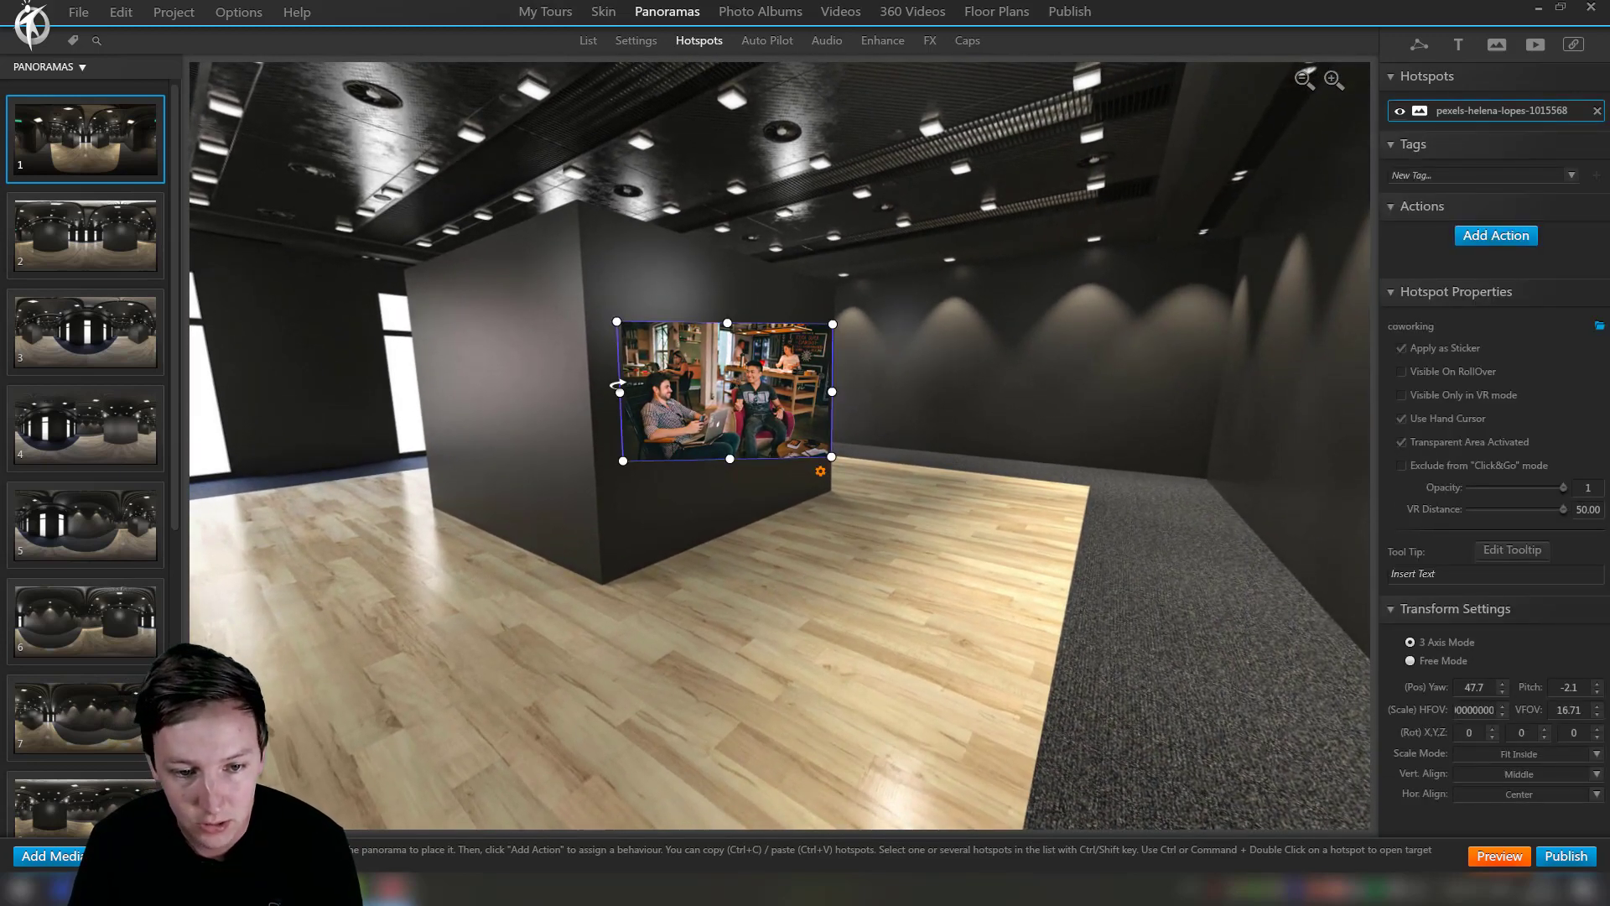
drag(613, 388, 571, 350)
drag(818, 322, 804, 292)
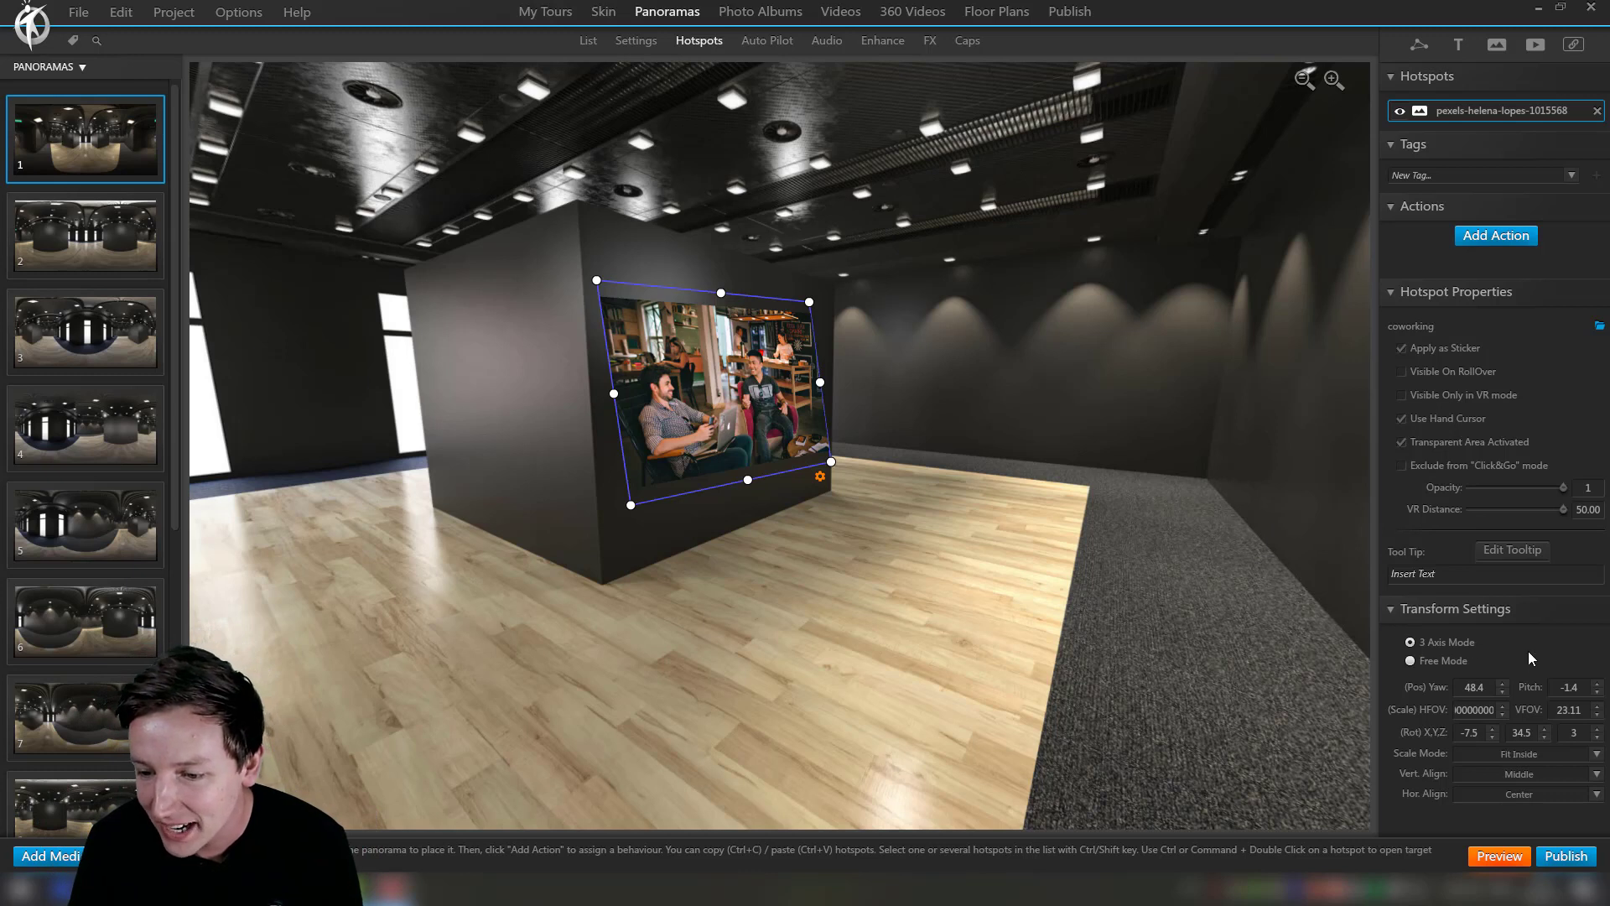
Switch the coworking image to Free Mode and reposition its four corners to match the perspective of the block's front face
click(1411, 661)
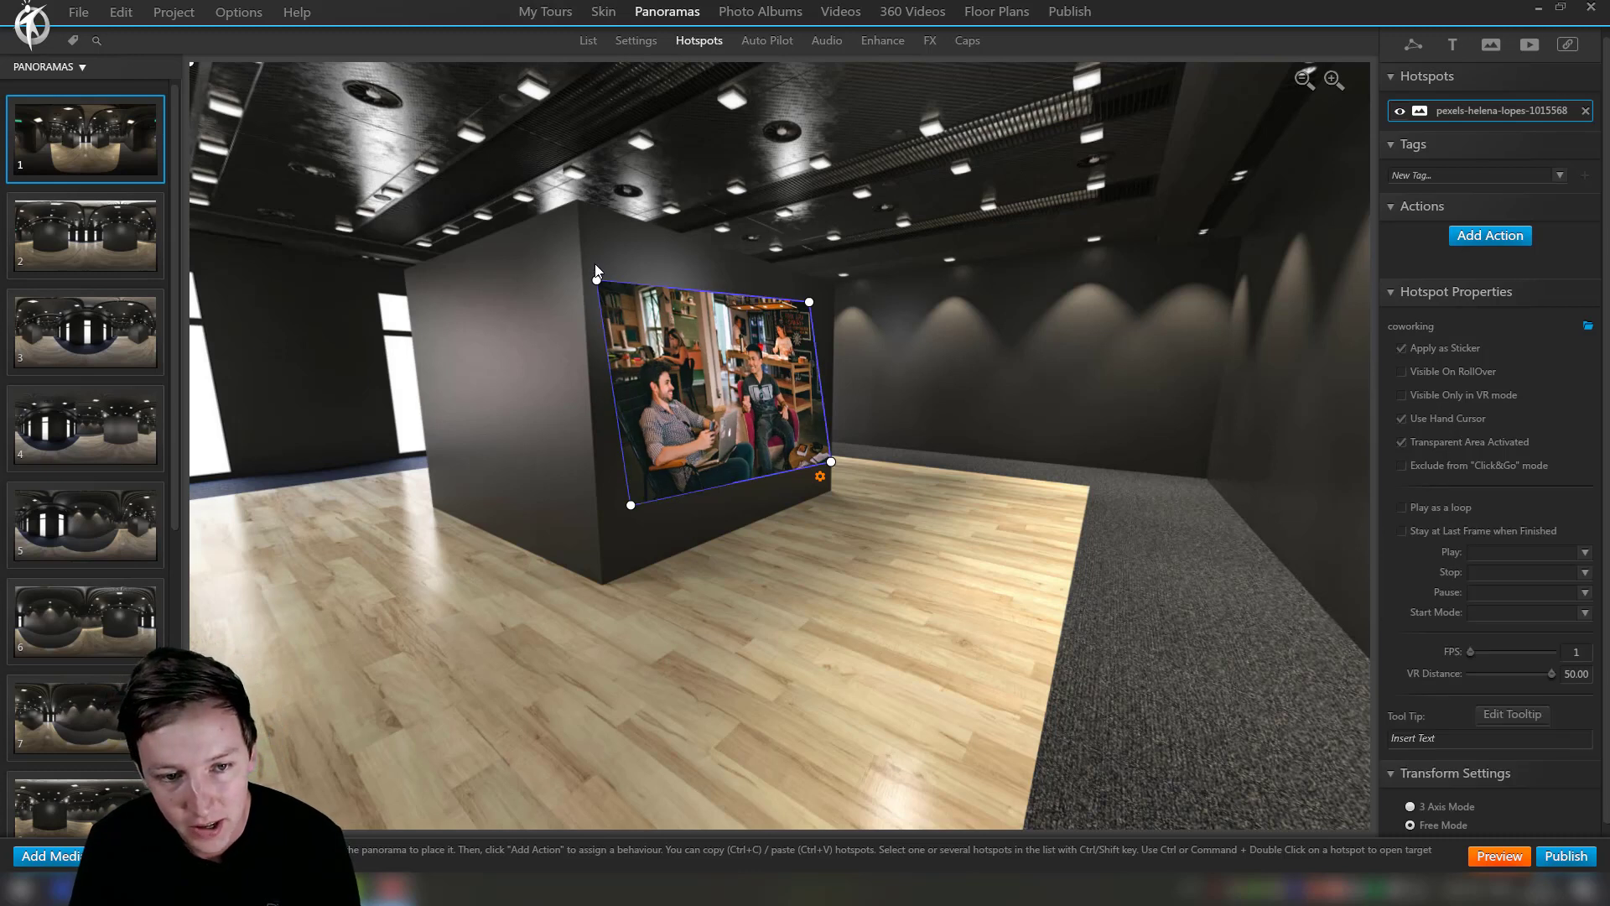
drag(602, 286, 618, 256)
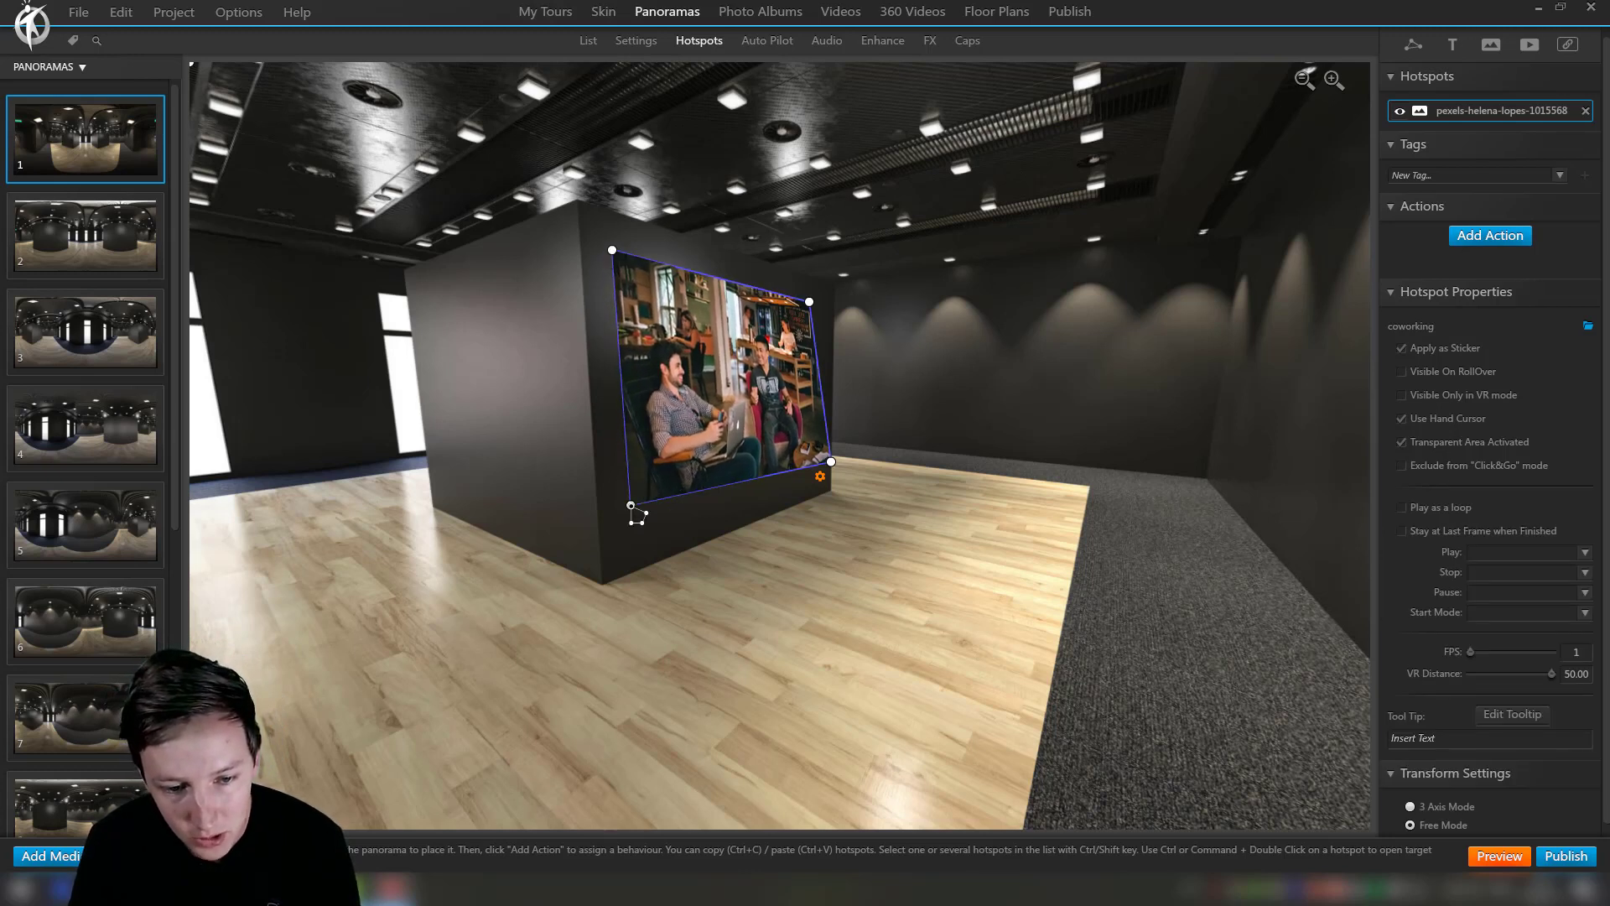
drag(633, 508, 635, 493)
drag(810, 303, 819, 304)
drag(832, 463, 793, 443)
click(804, 503)
click(767, 433)
click(766, 525)
drag(766, 525, 906, 528)
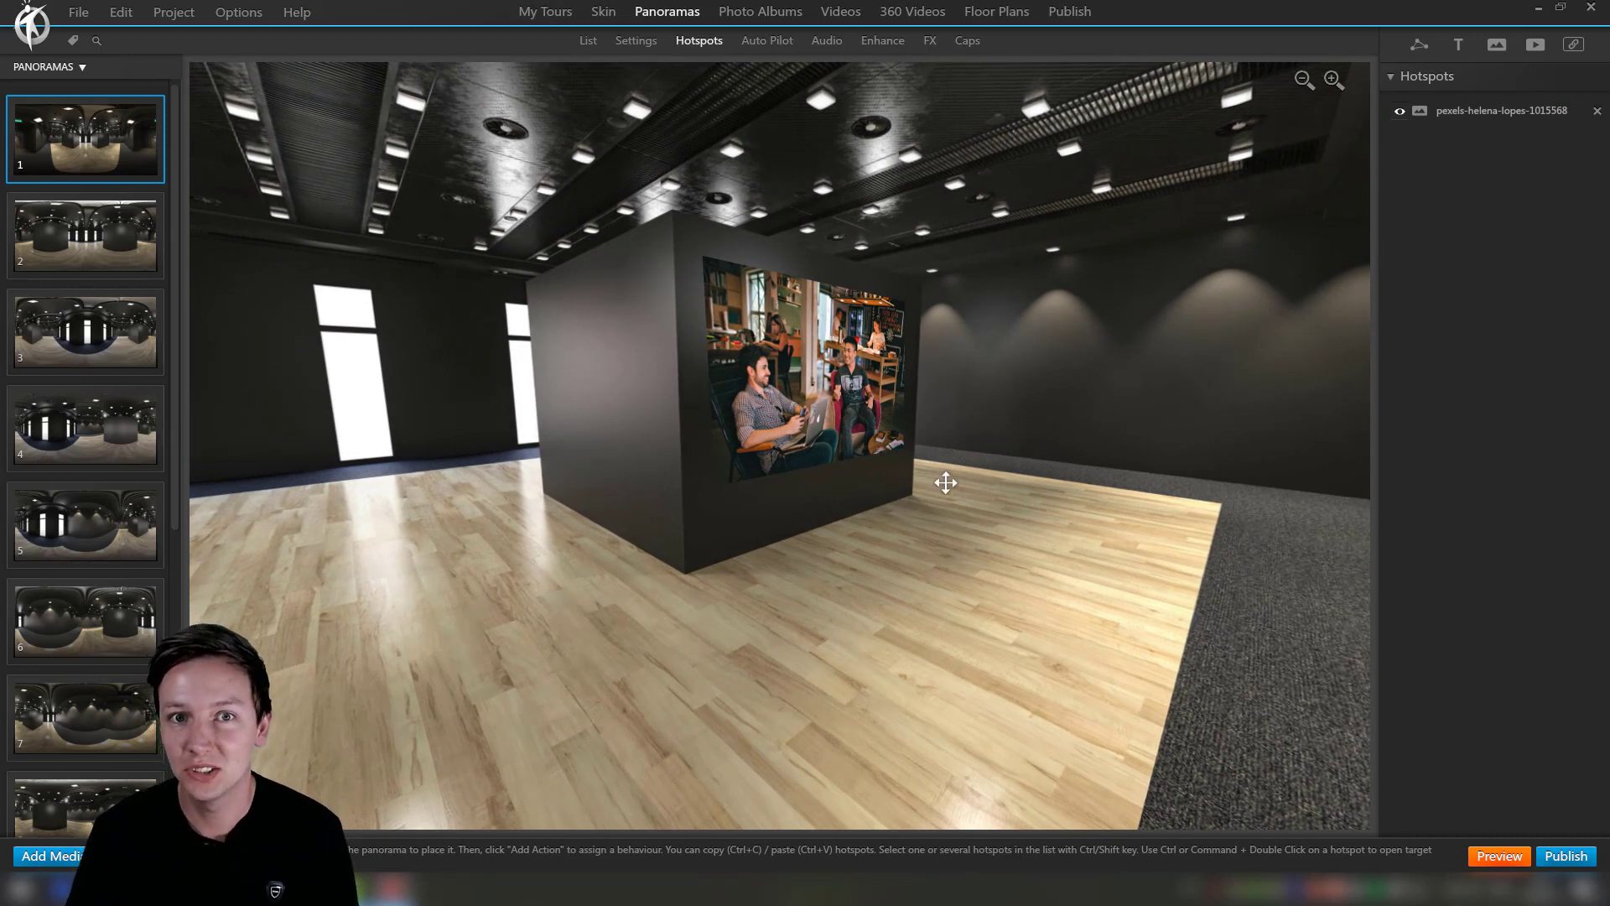
Switch the coworking image hotspot to 3 Axis Mode and back to Free Mode, and delete the hotspot
click(910, 438)
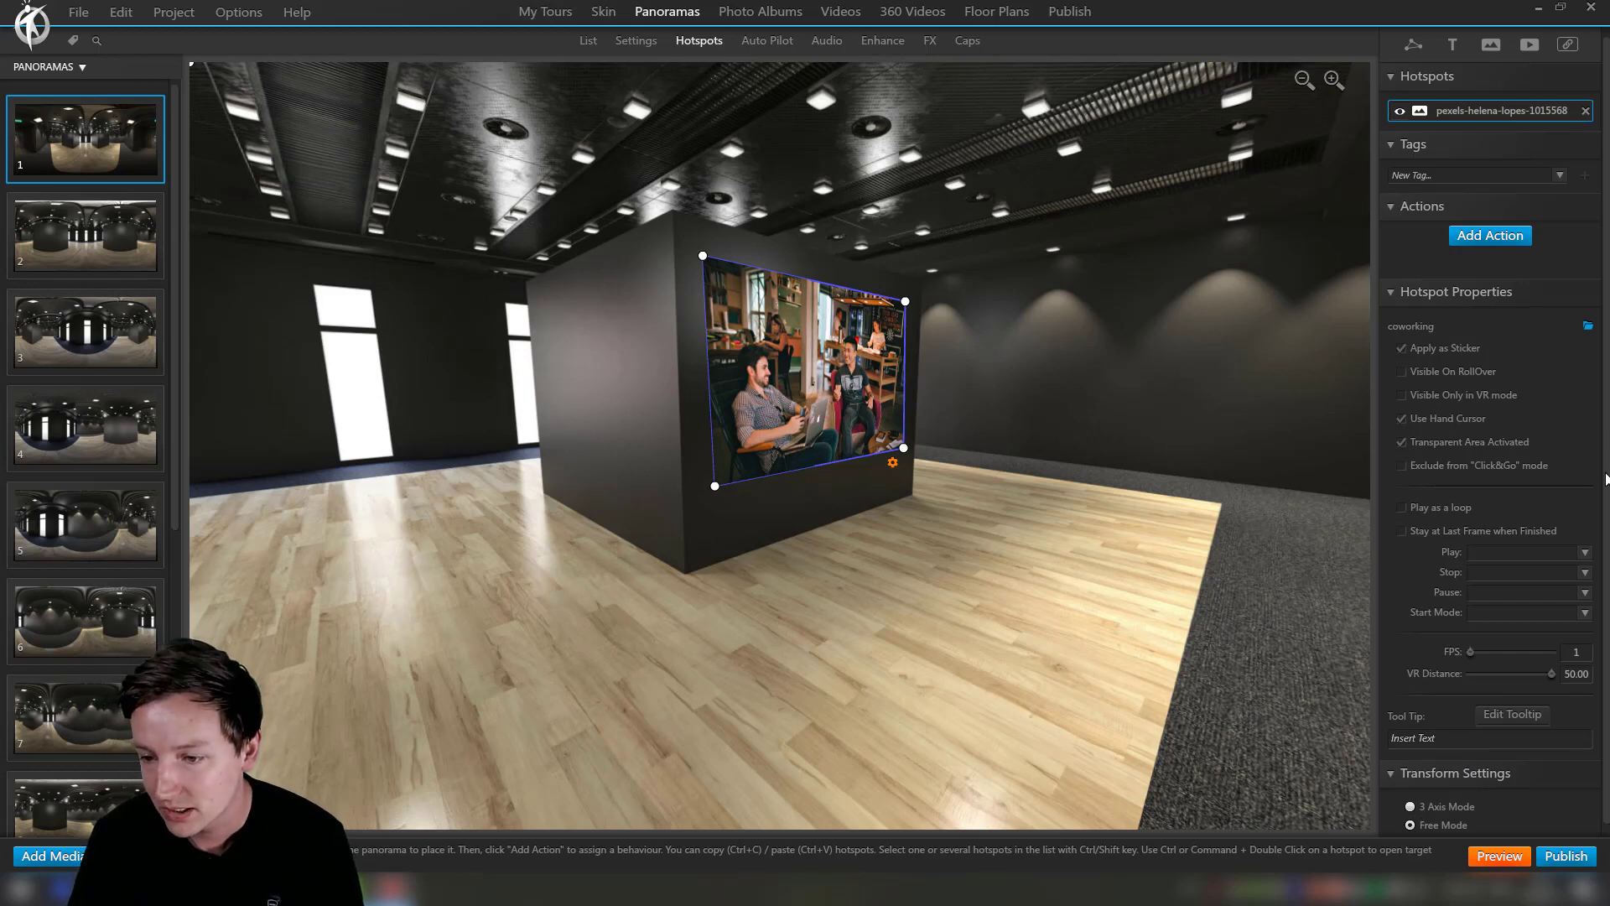
scroll(1565, 602, down, 1)
click(1446, 798)
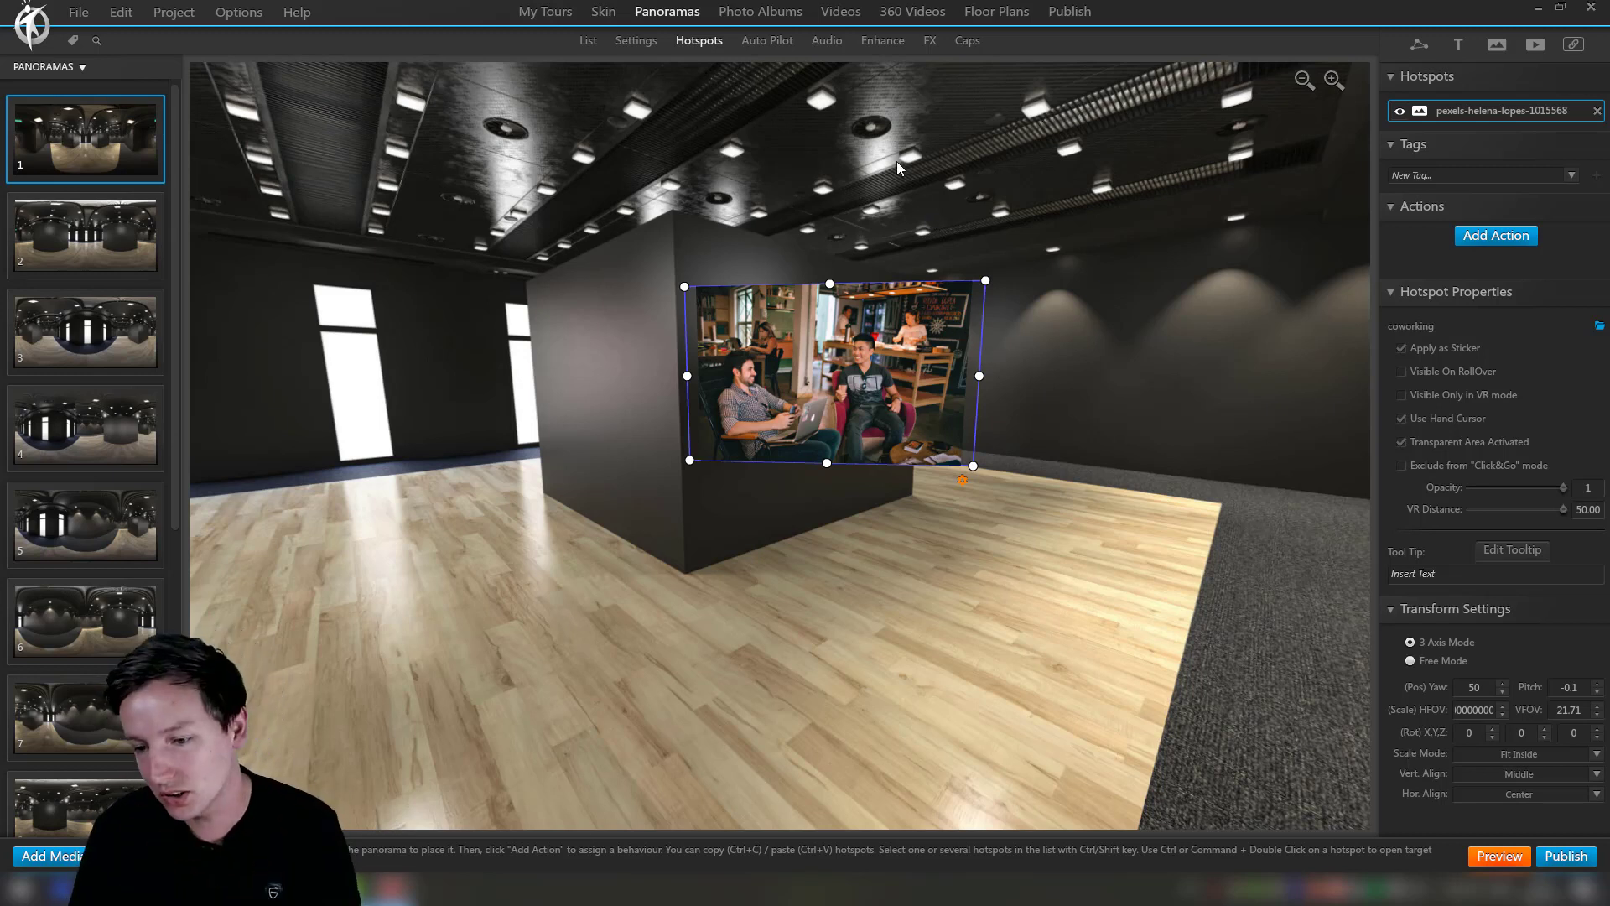
click(1410, 660)
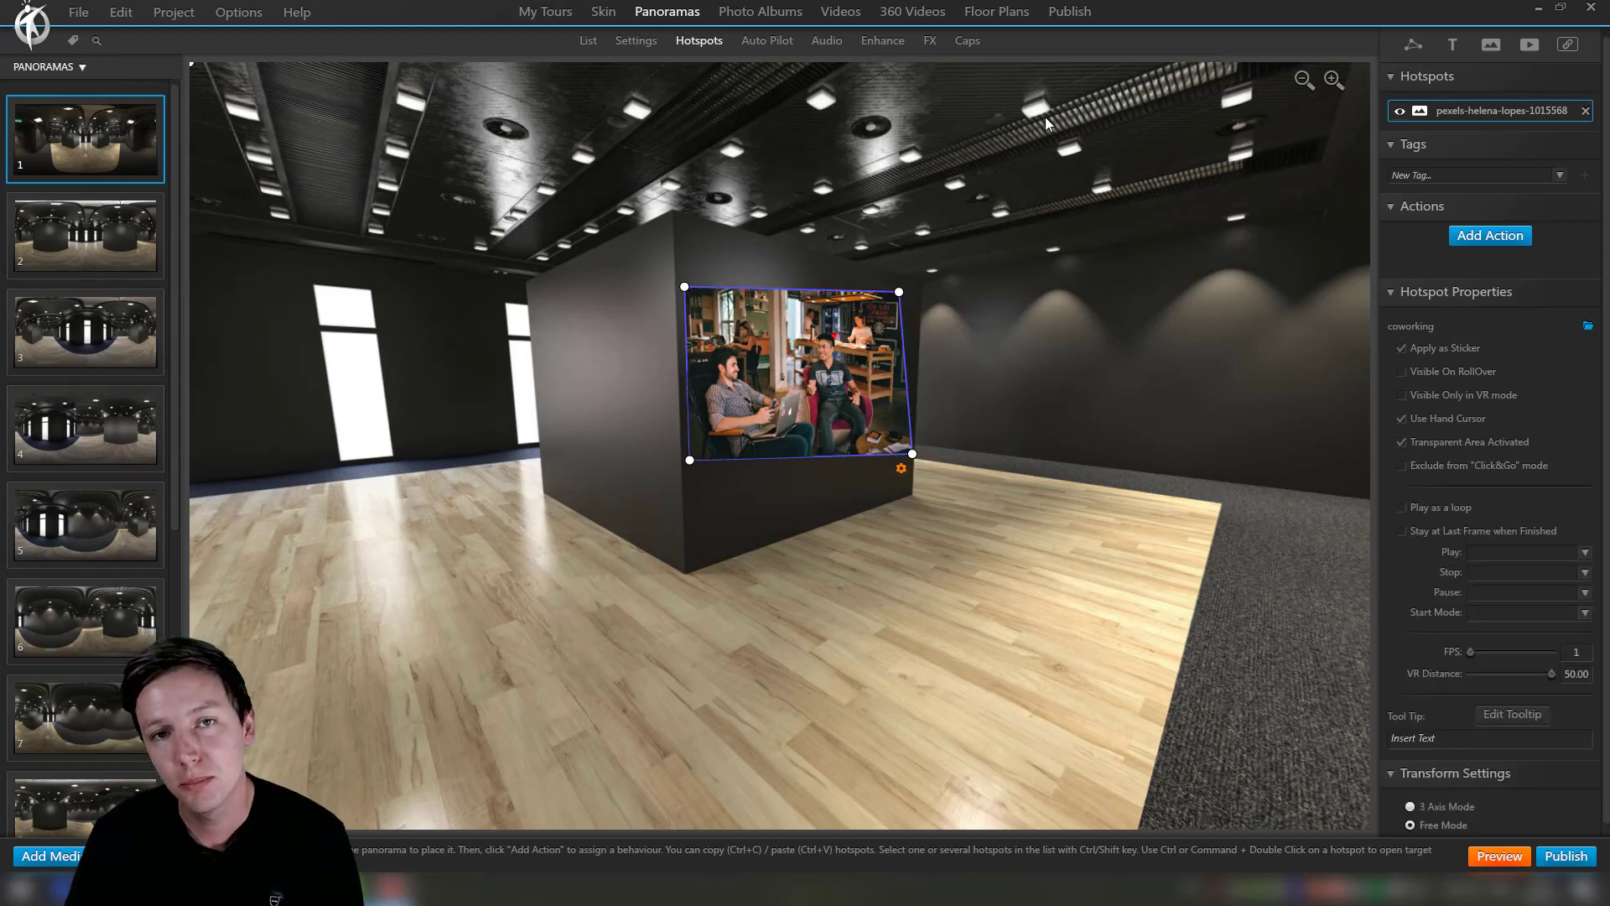
click(1585, 112)
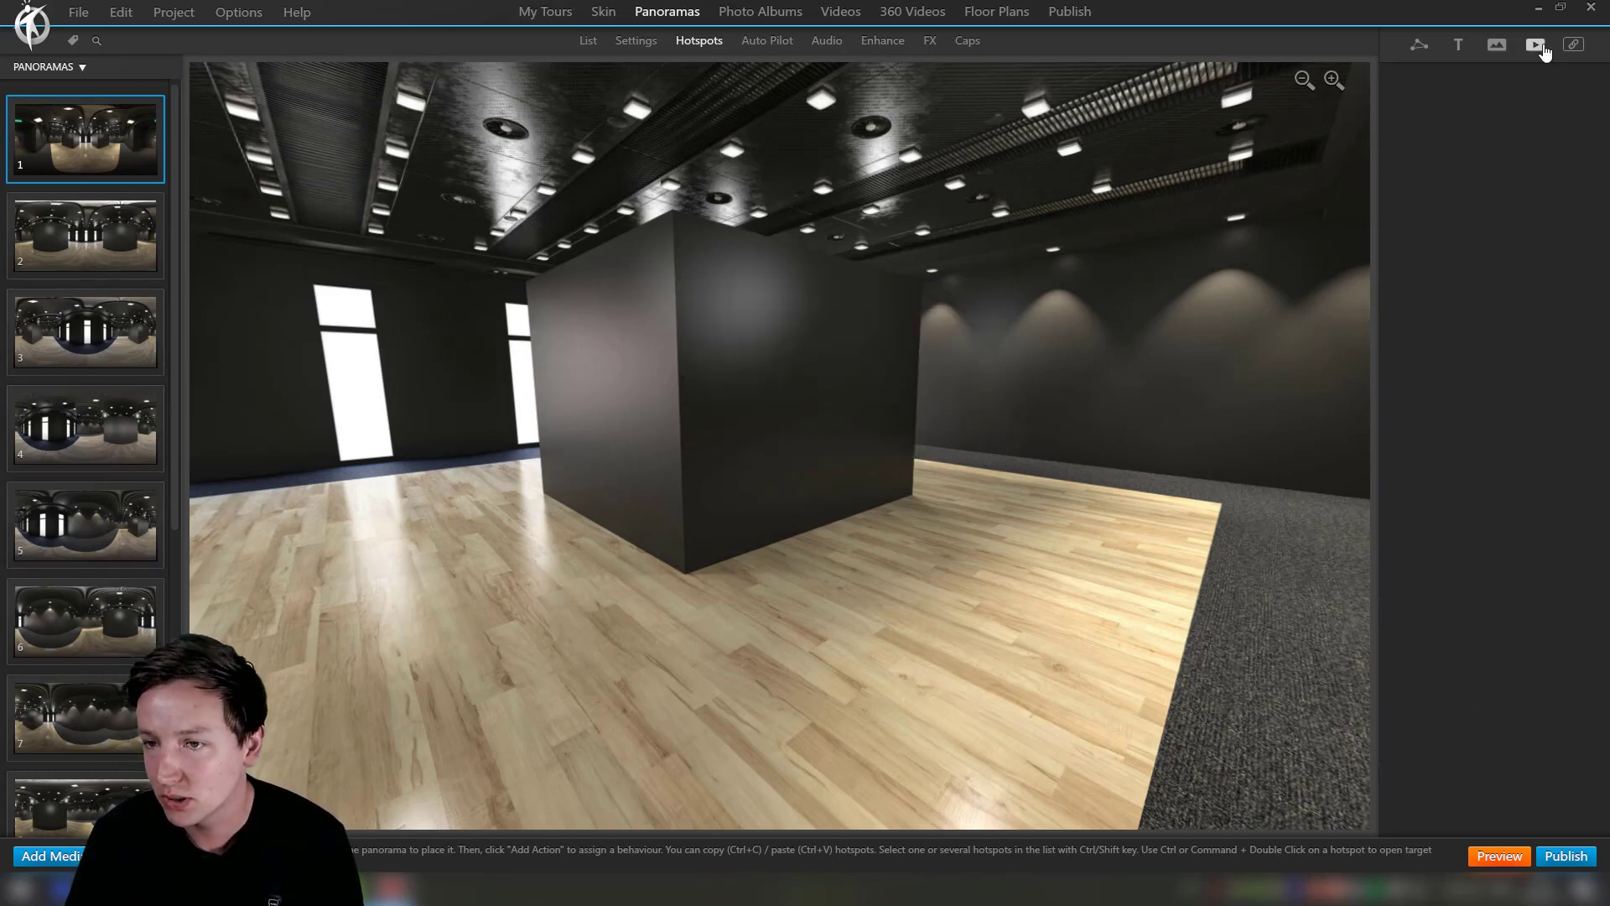
Place the video production ID_3704254.mp4 as a hotspot on the front face of the right-hand block
click(1536, 46)
double_click(551, 262)
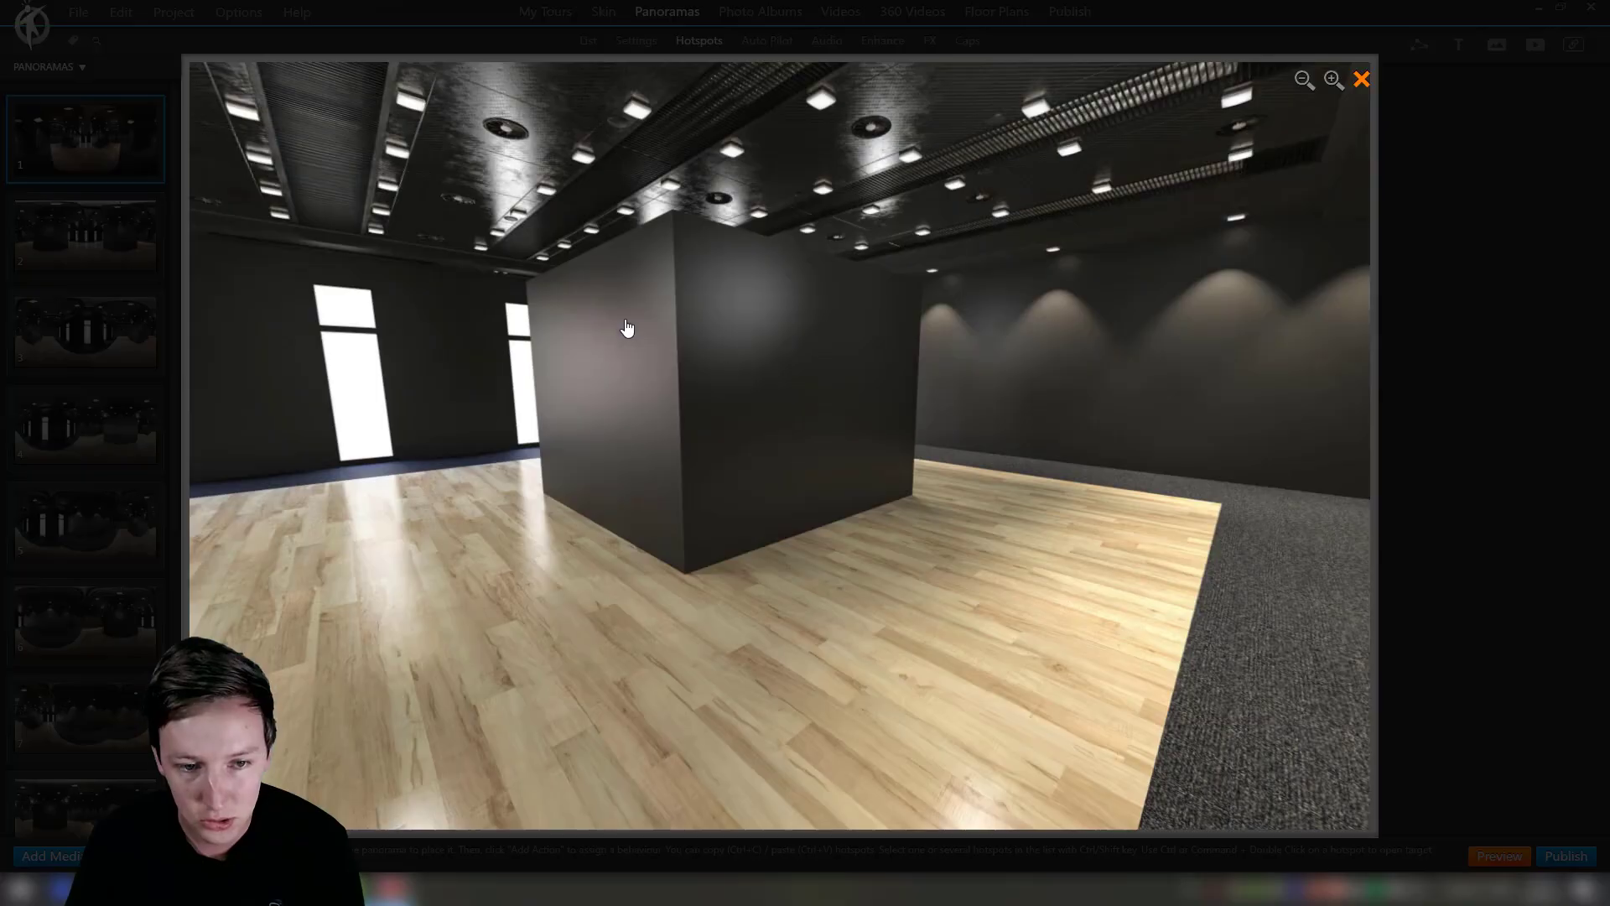
click(743, 349)
drag(757, 358, 831, 411)
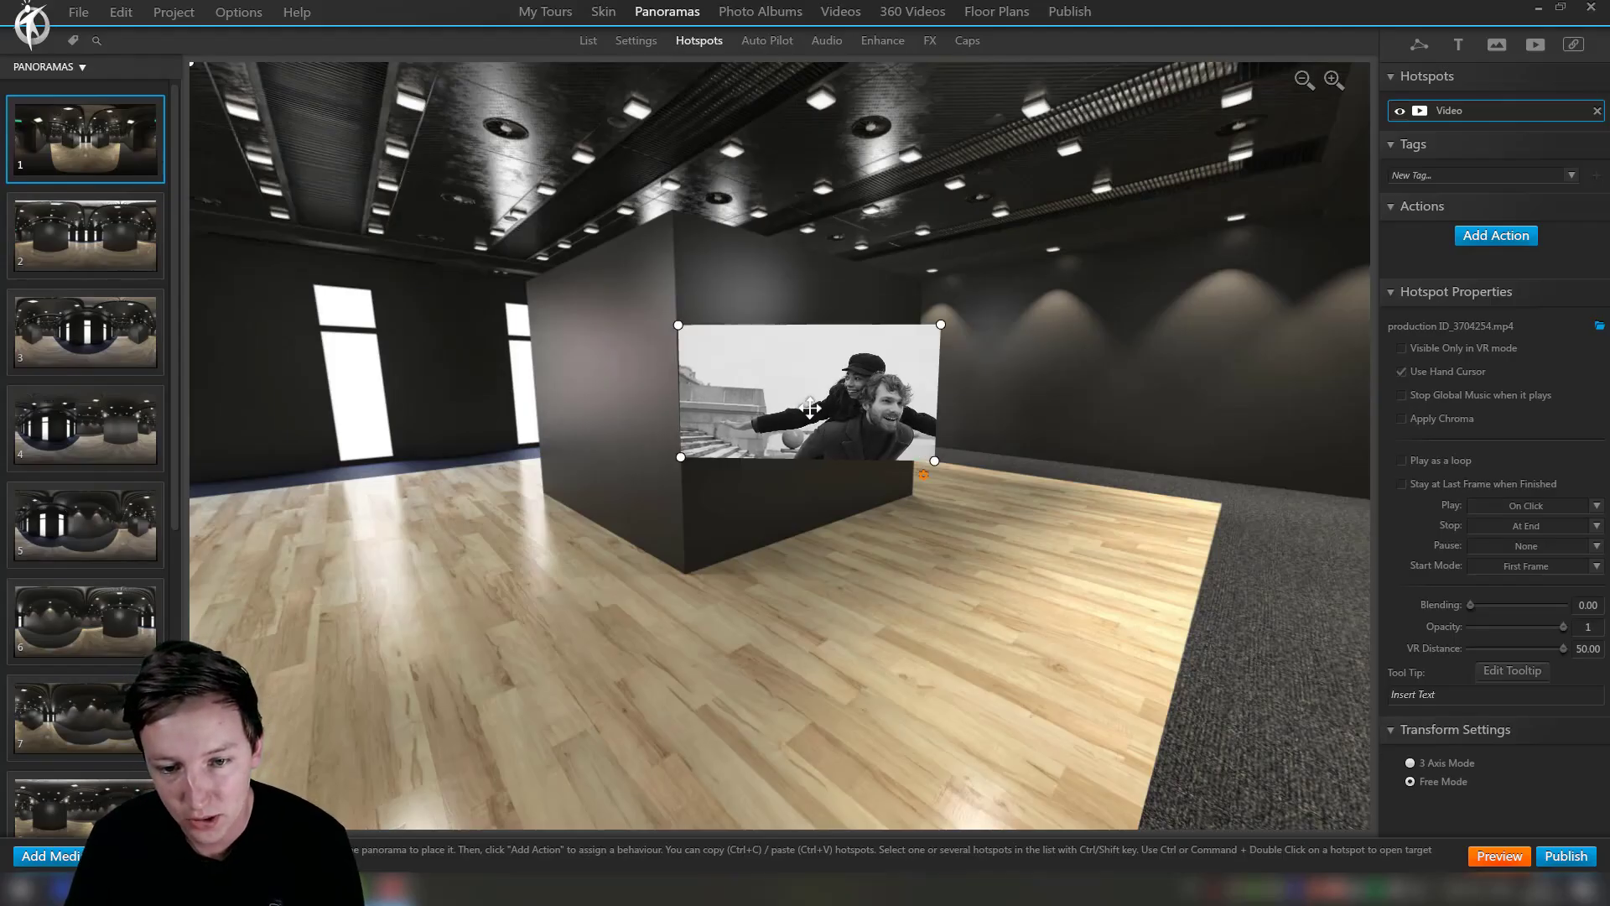
Reposition the four corners of the video hotspot so it fits the block's front face in perspective
drag(1024, 593, 1059, 582)
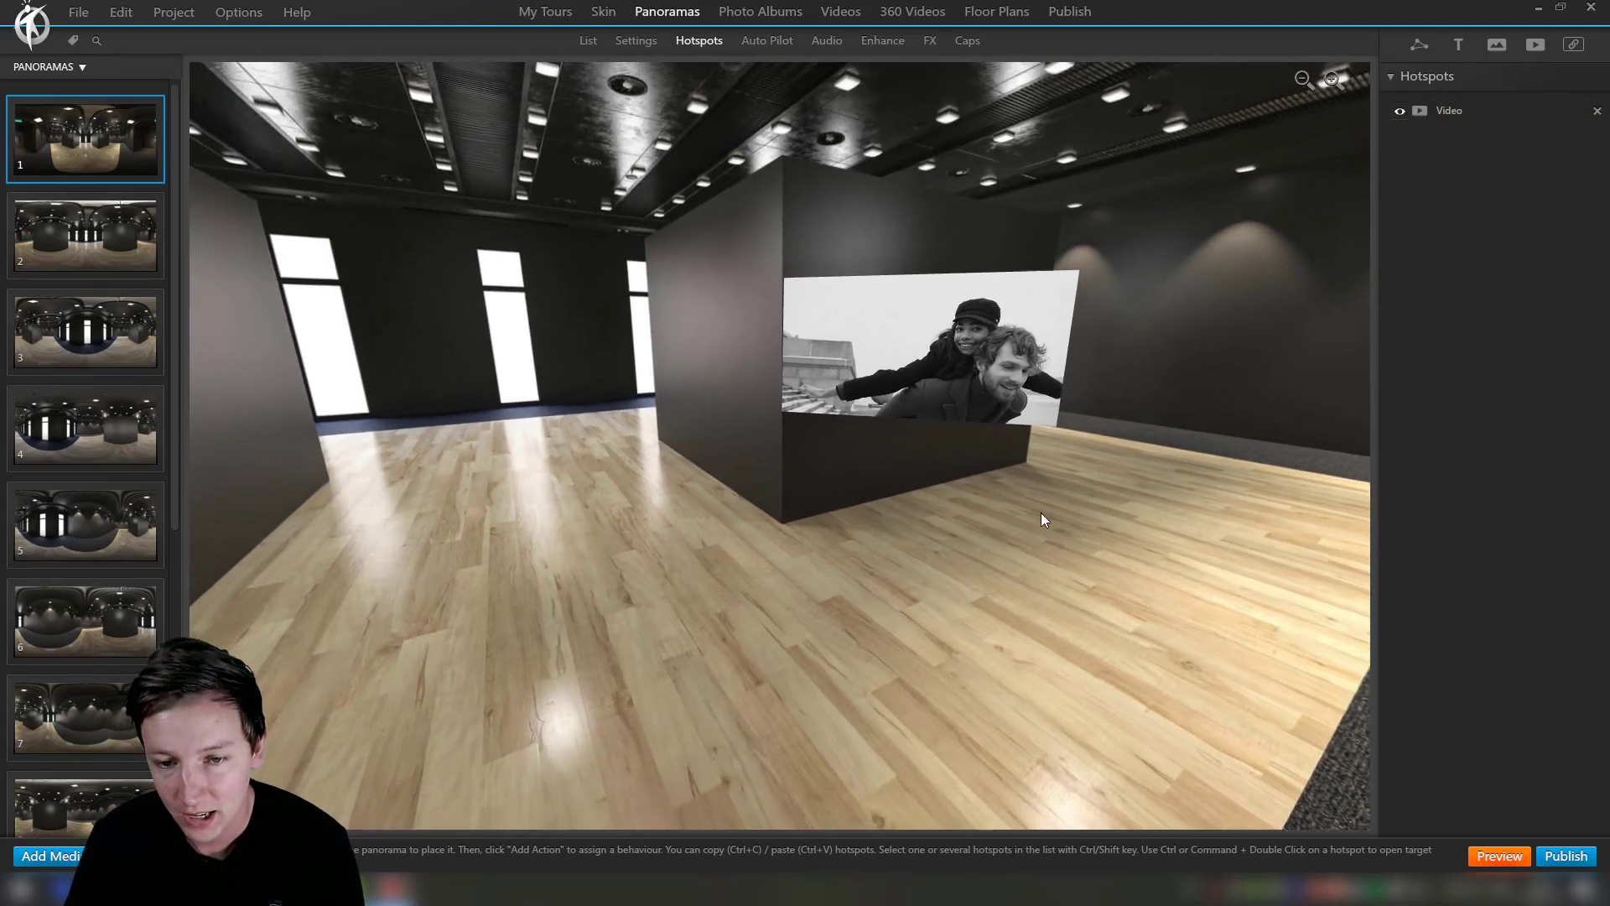
click(956, 419)
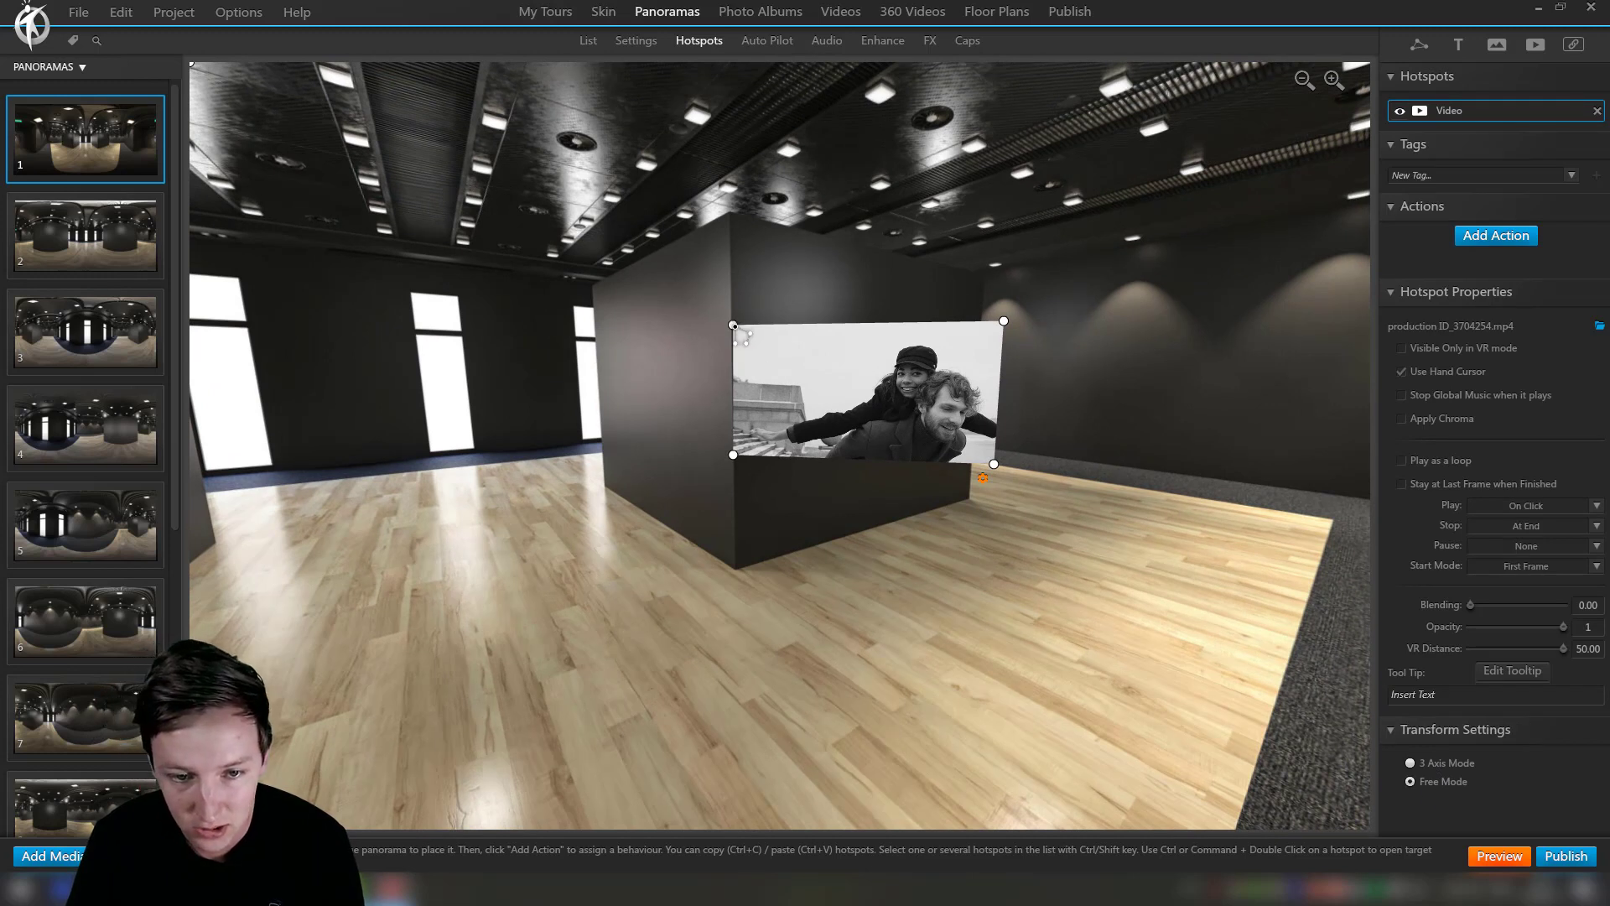
drag(733, 325, 743, 314)
drag(736, 459, 749, 461)
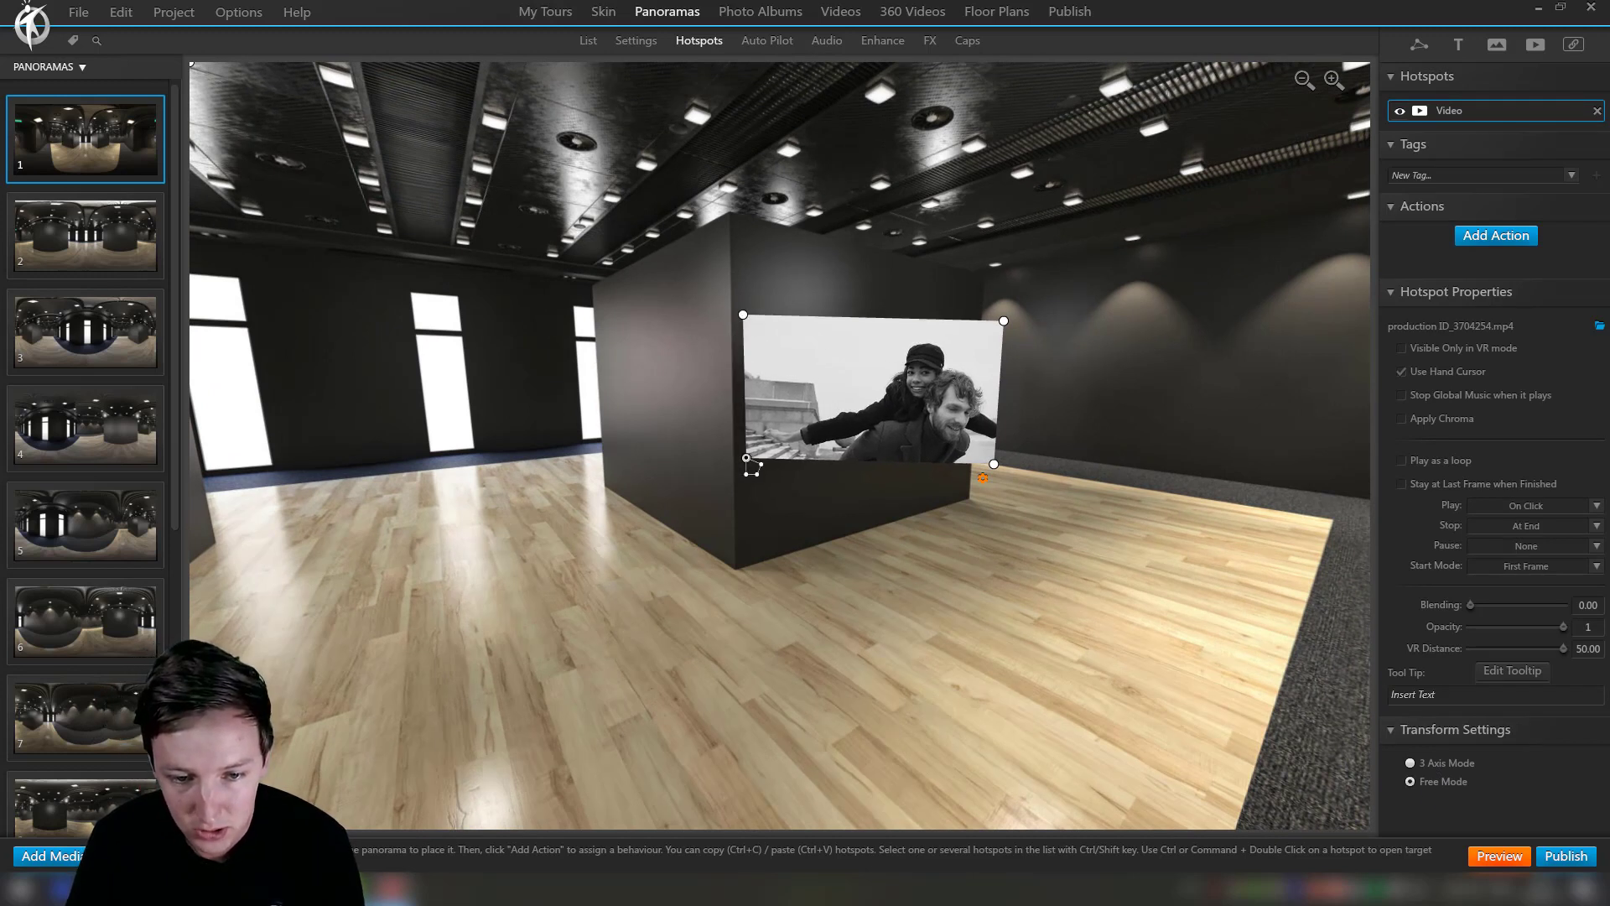
drag(1005, 323, 965, 332)
drag(996, 466, 957, 430)
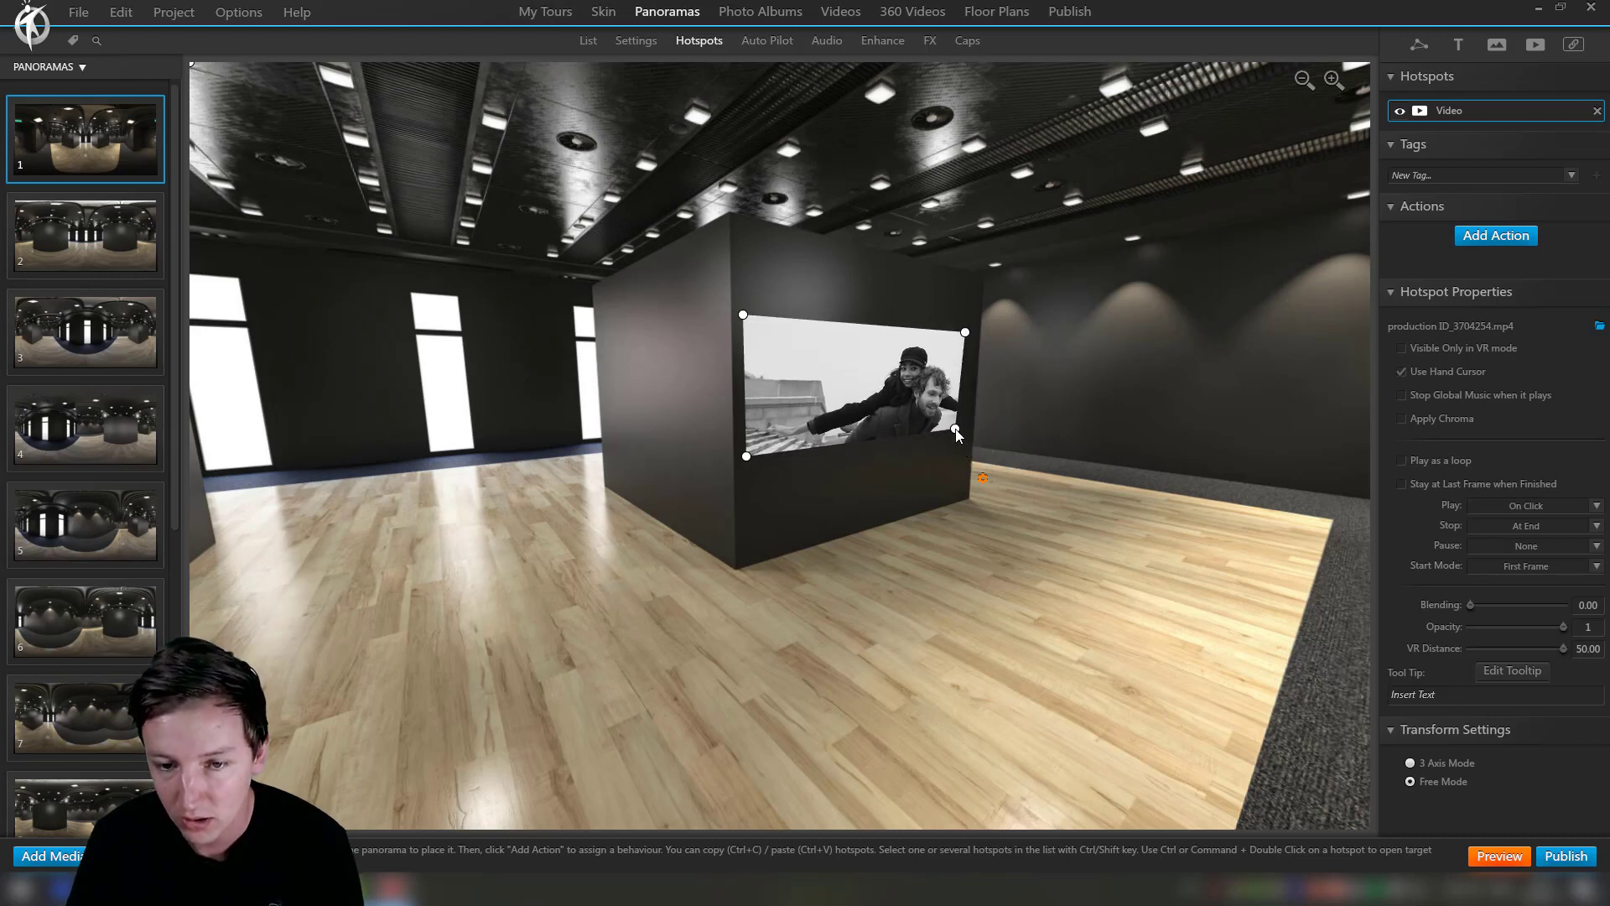
drag(1048, 493, 898, 369)
click(897, 369)
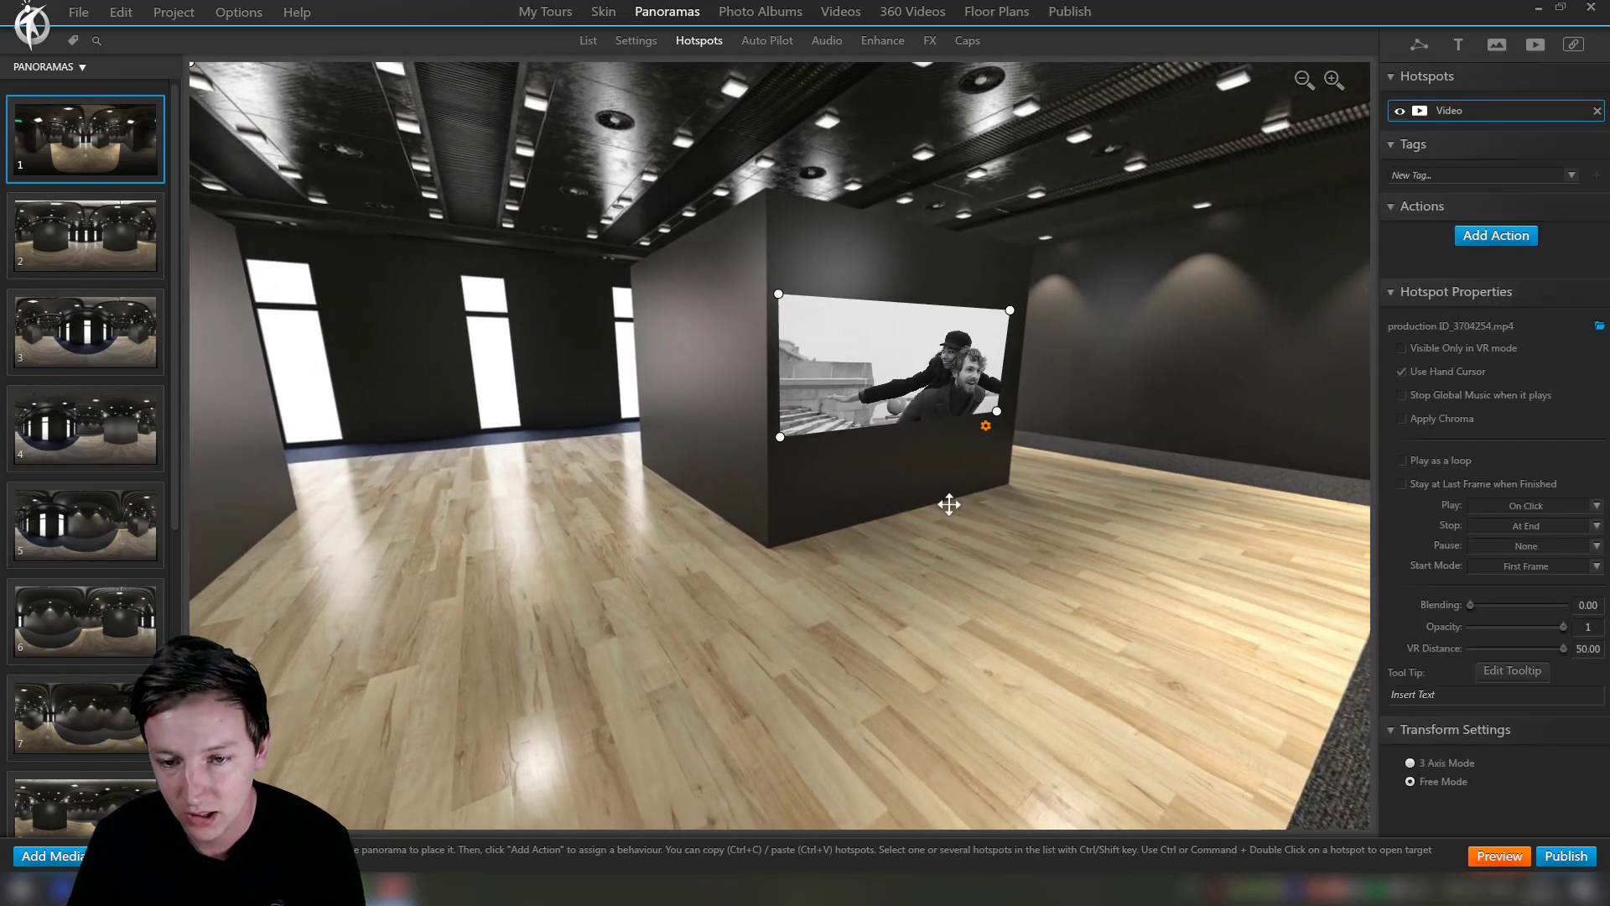
Move the video hotspot's two right-hand corners inward and shift the whole video slightly to the right on the block's front face
drag(959, 530, 662, 520)
click(659, 400)
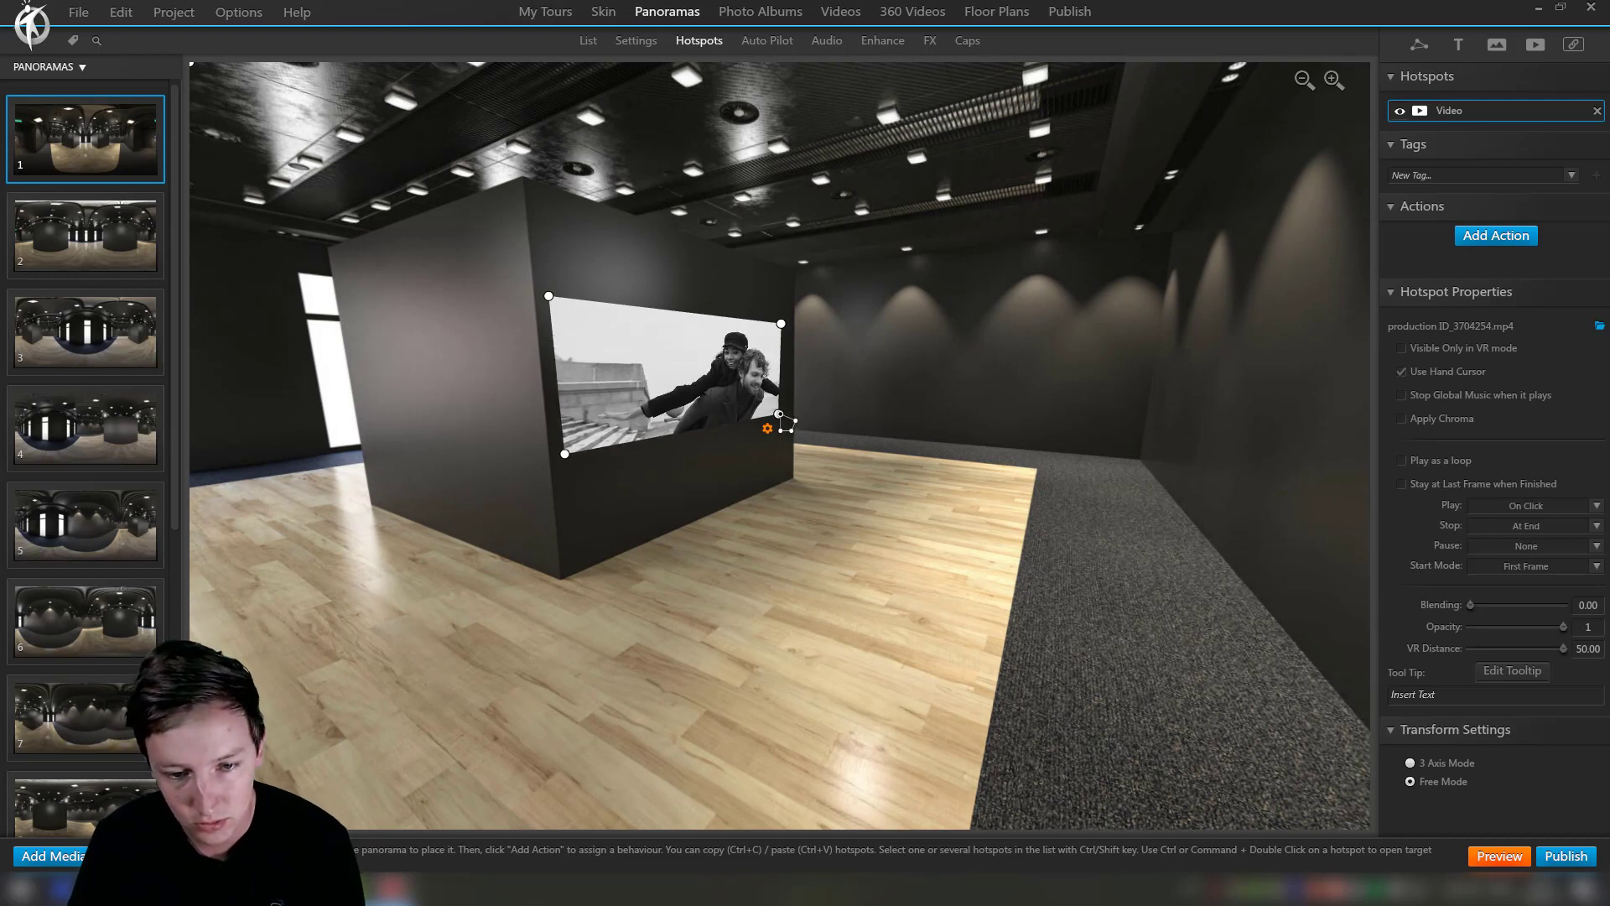
drag(780, 416, 752, 415)
drag(780, 326, 752, 312)
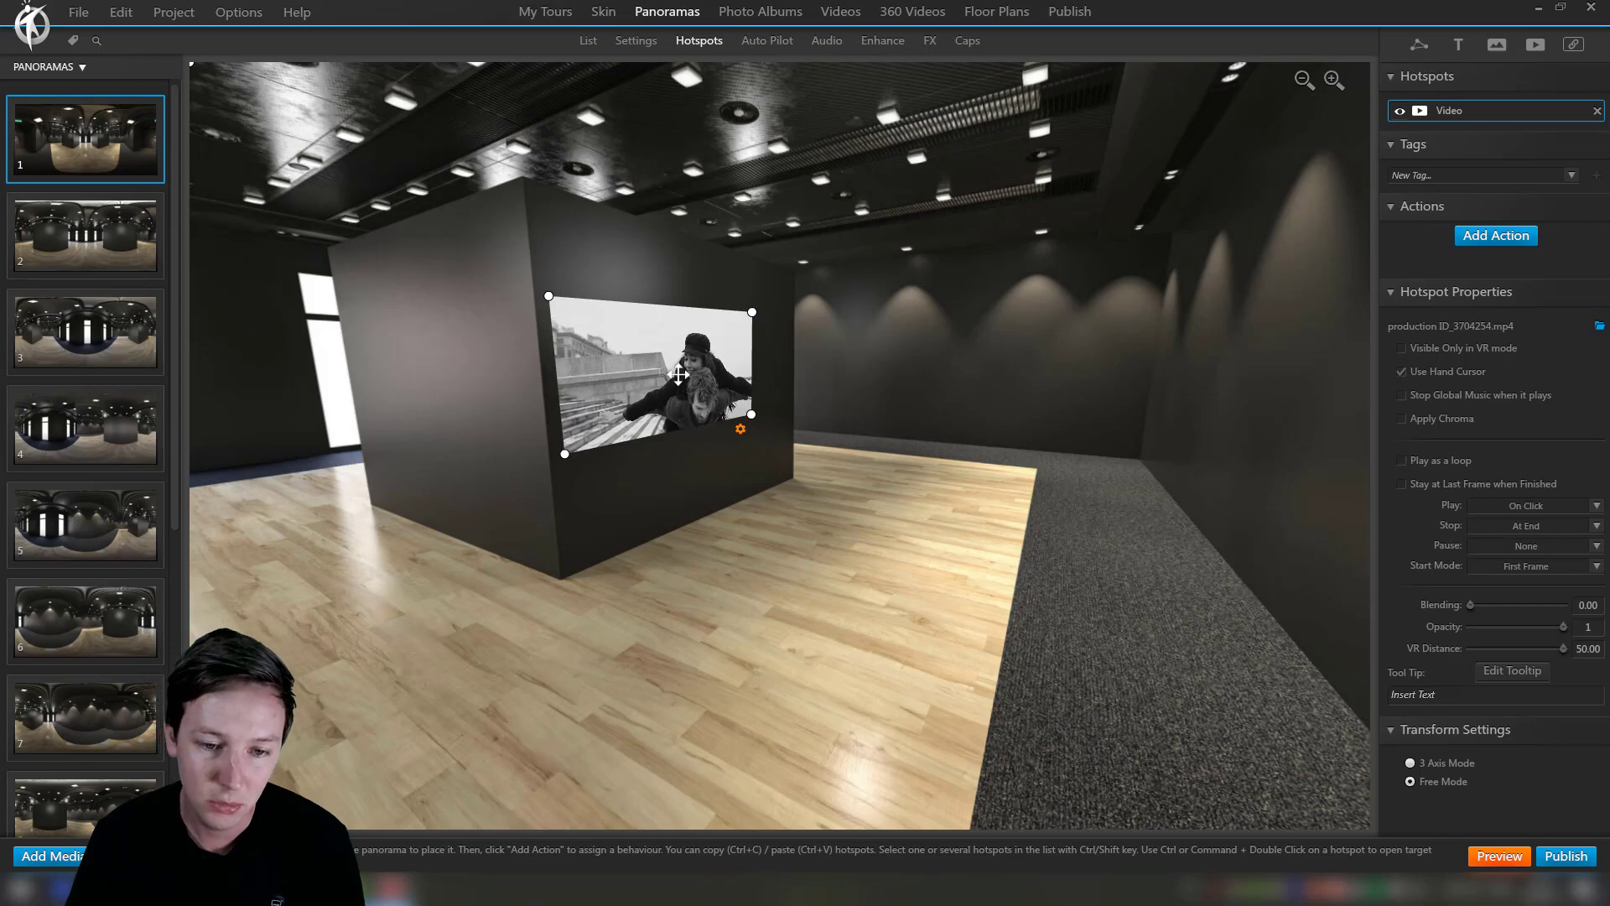
drag(677, 377, 702, 379)
click(665, 534)
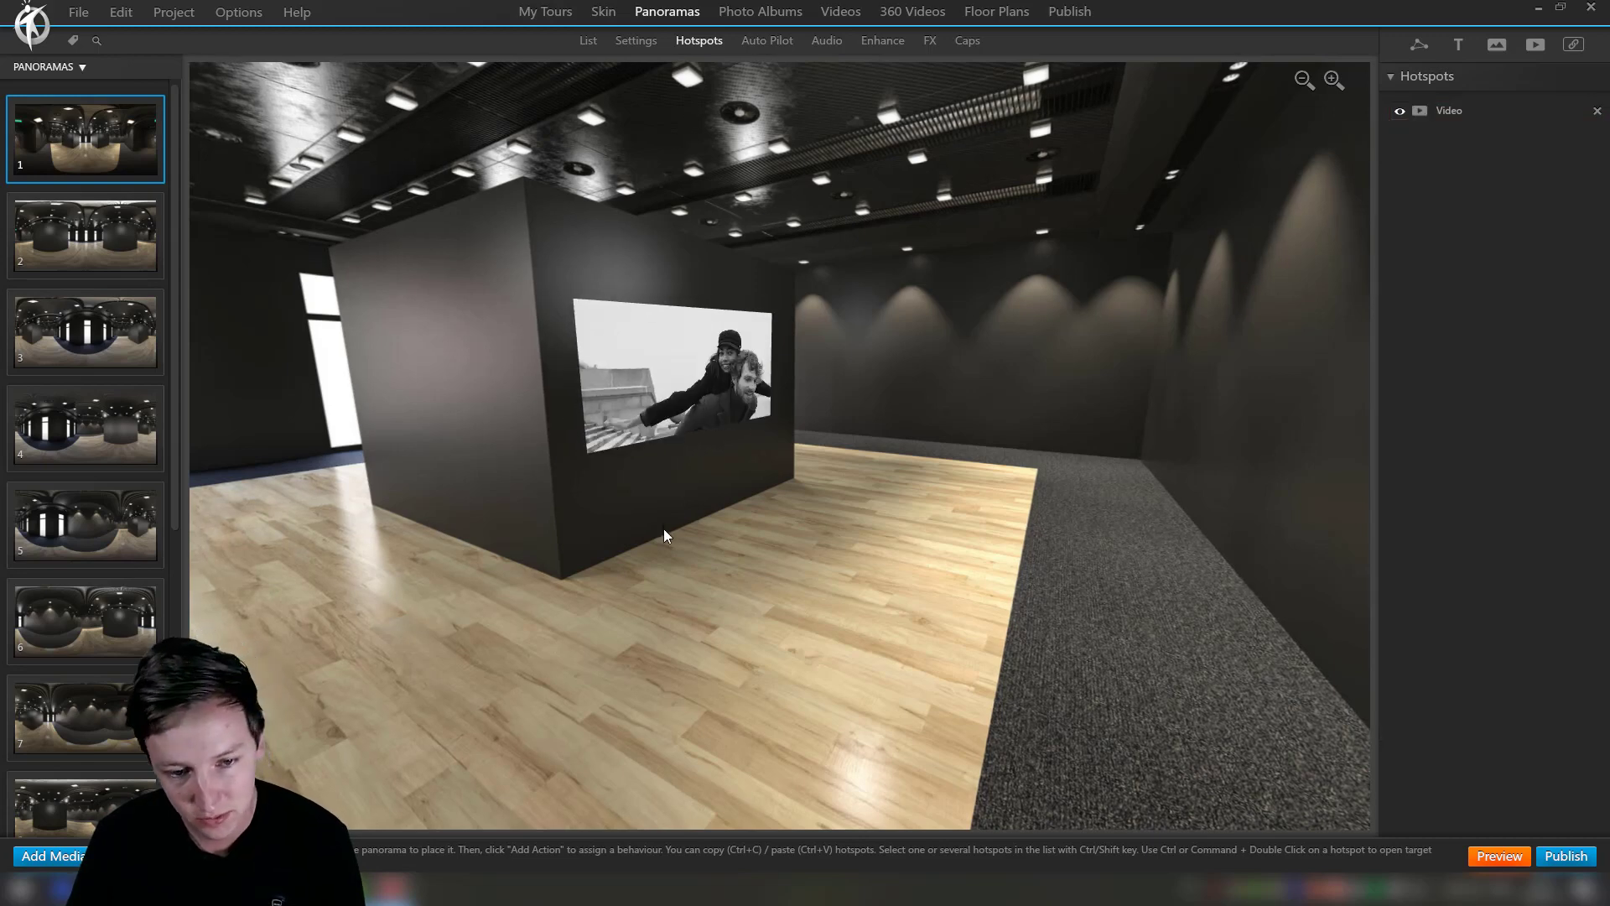
Fine-tune the video's upper-right and lower-right corners so its edges follow the block's perspective from several viewing angles
drag(597, 545, 746, 536)
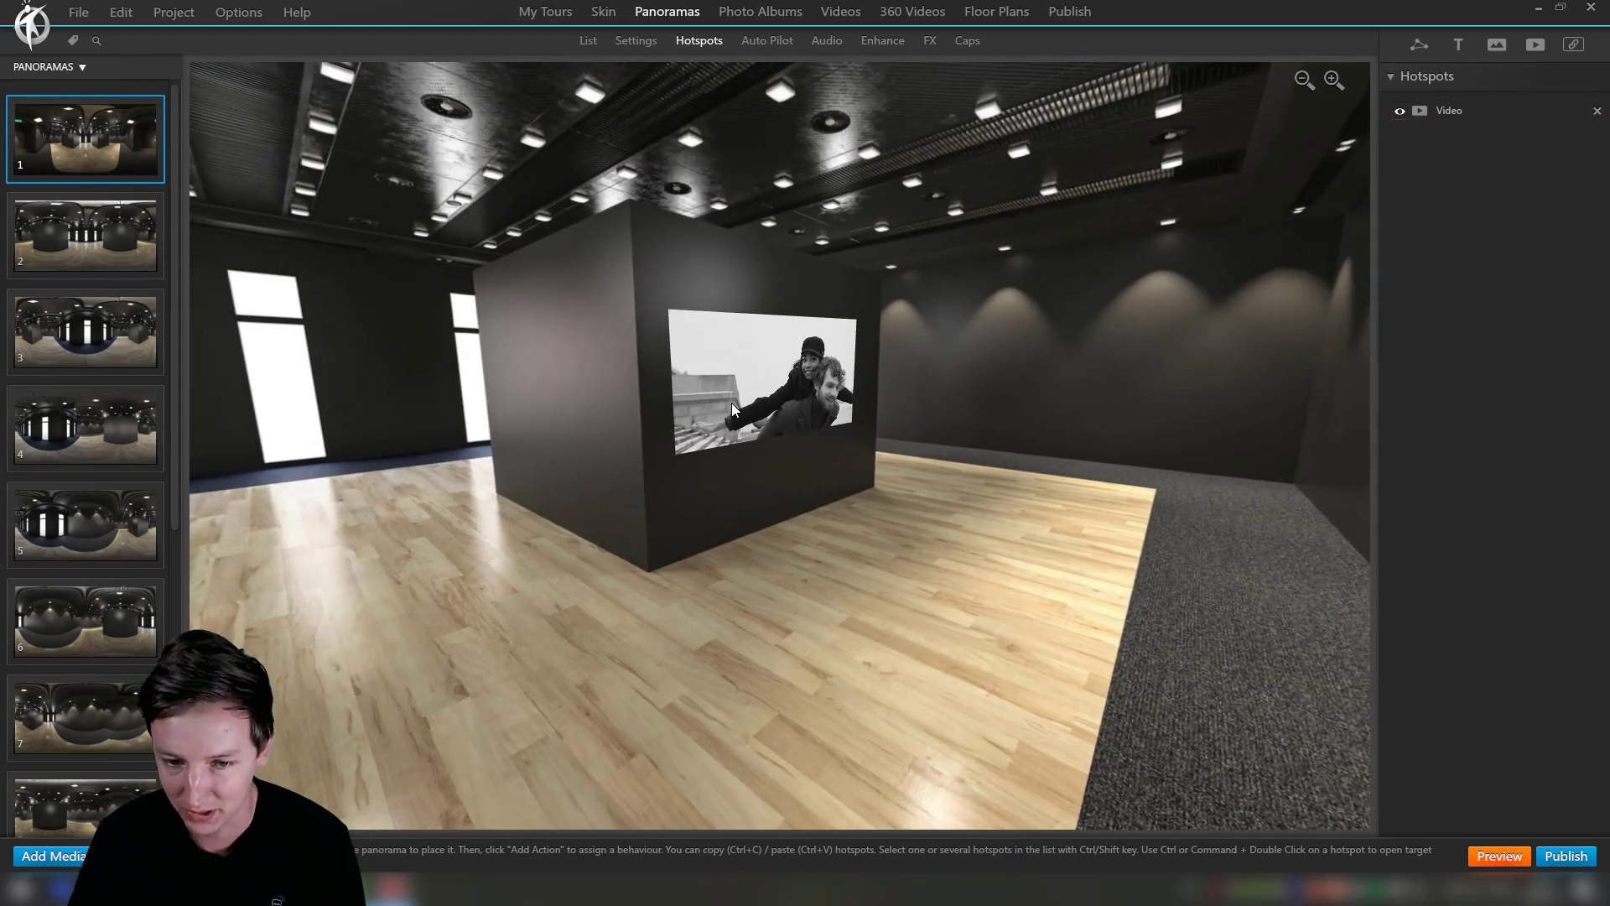
click(721, 403)
drag(857, 321, 852, 323)
drag(827, 569, 1040, 564)
click(967, 460)
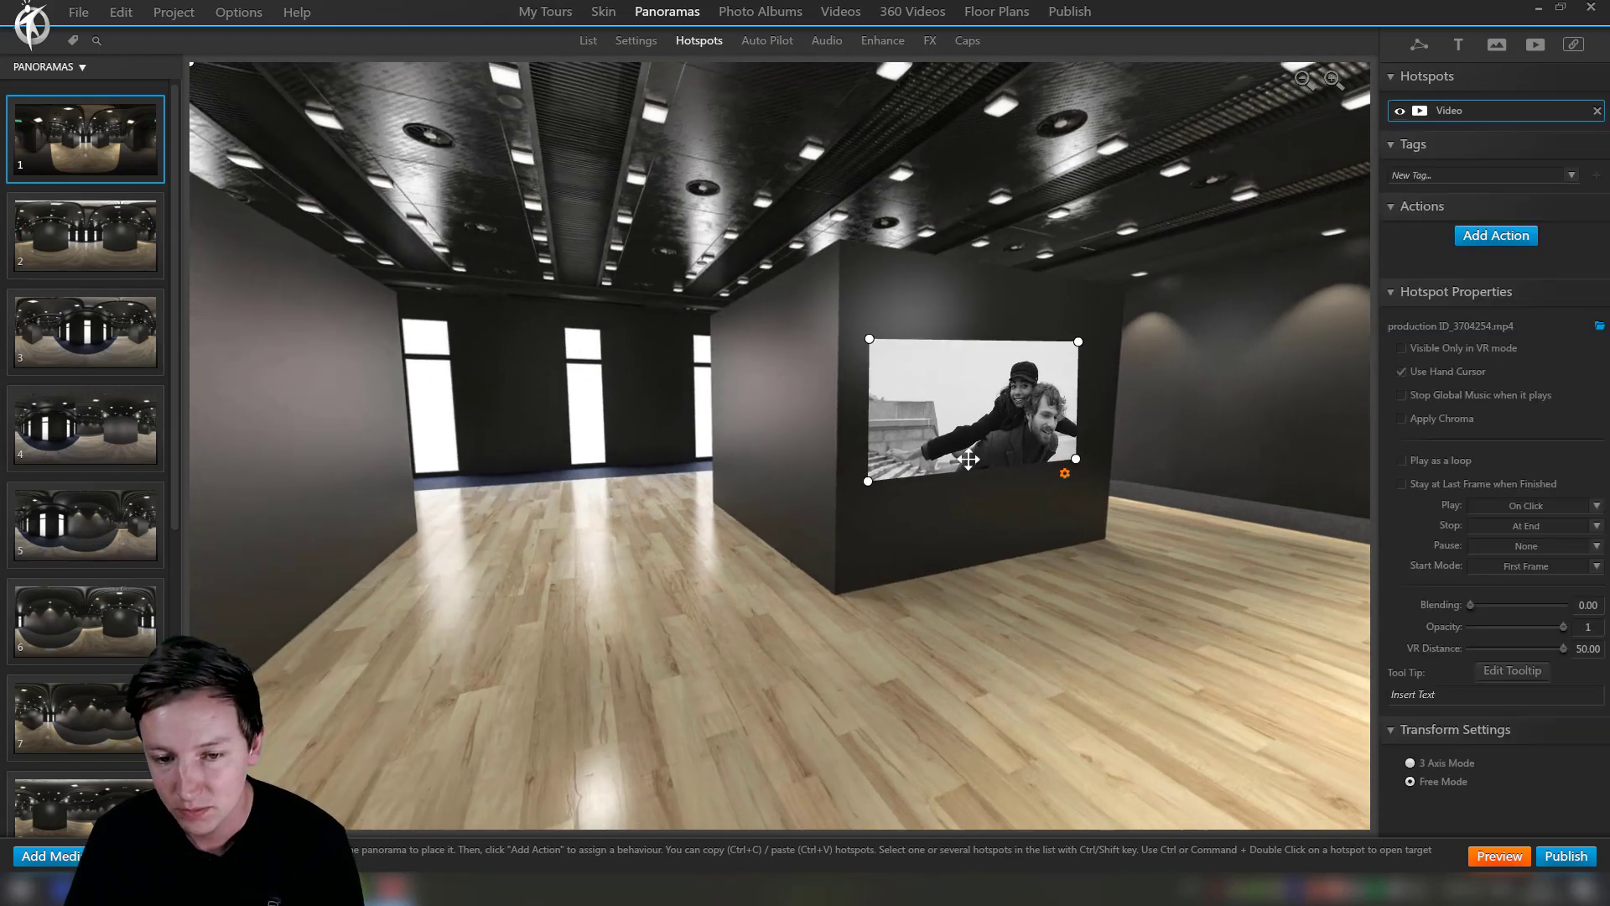
drag(1078, 463, 1088, 479)
drag(1081, 349, 1093, 349)
drag(775, 594, 476, 603)
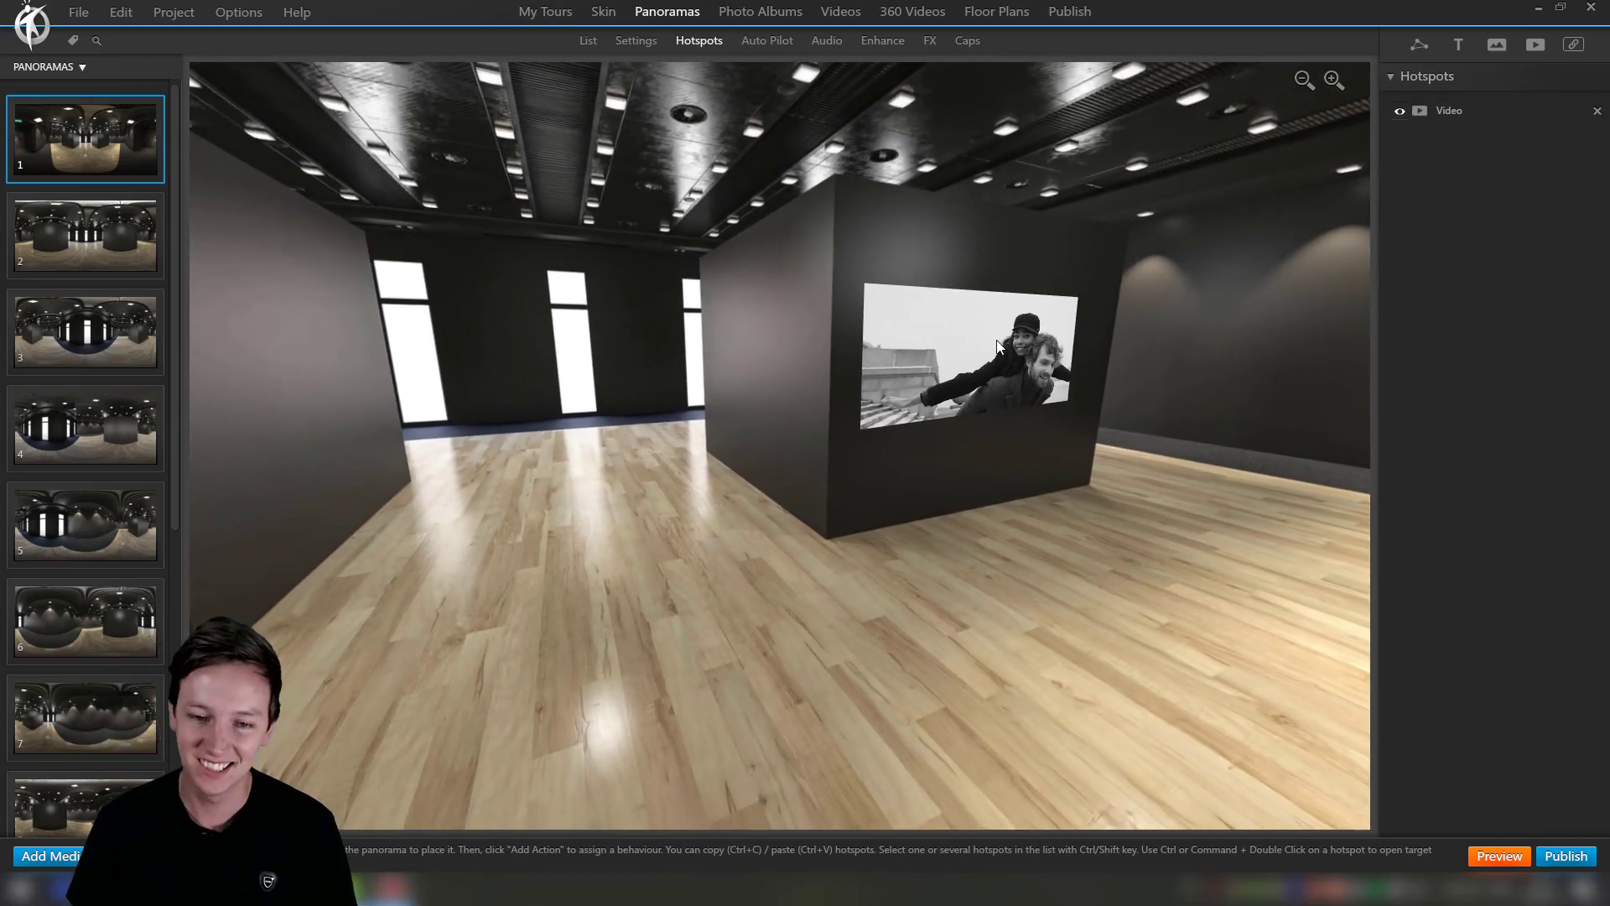
Delete the video hotspot from the block's front face
click(998, 346)
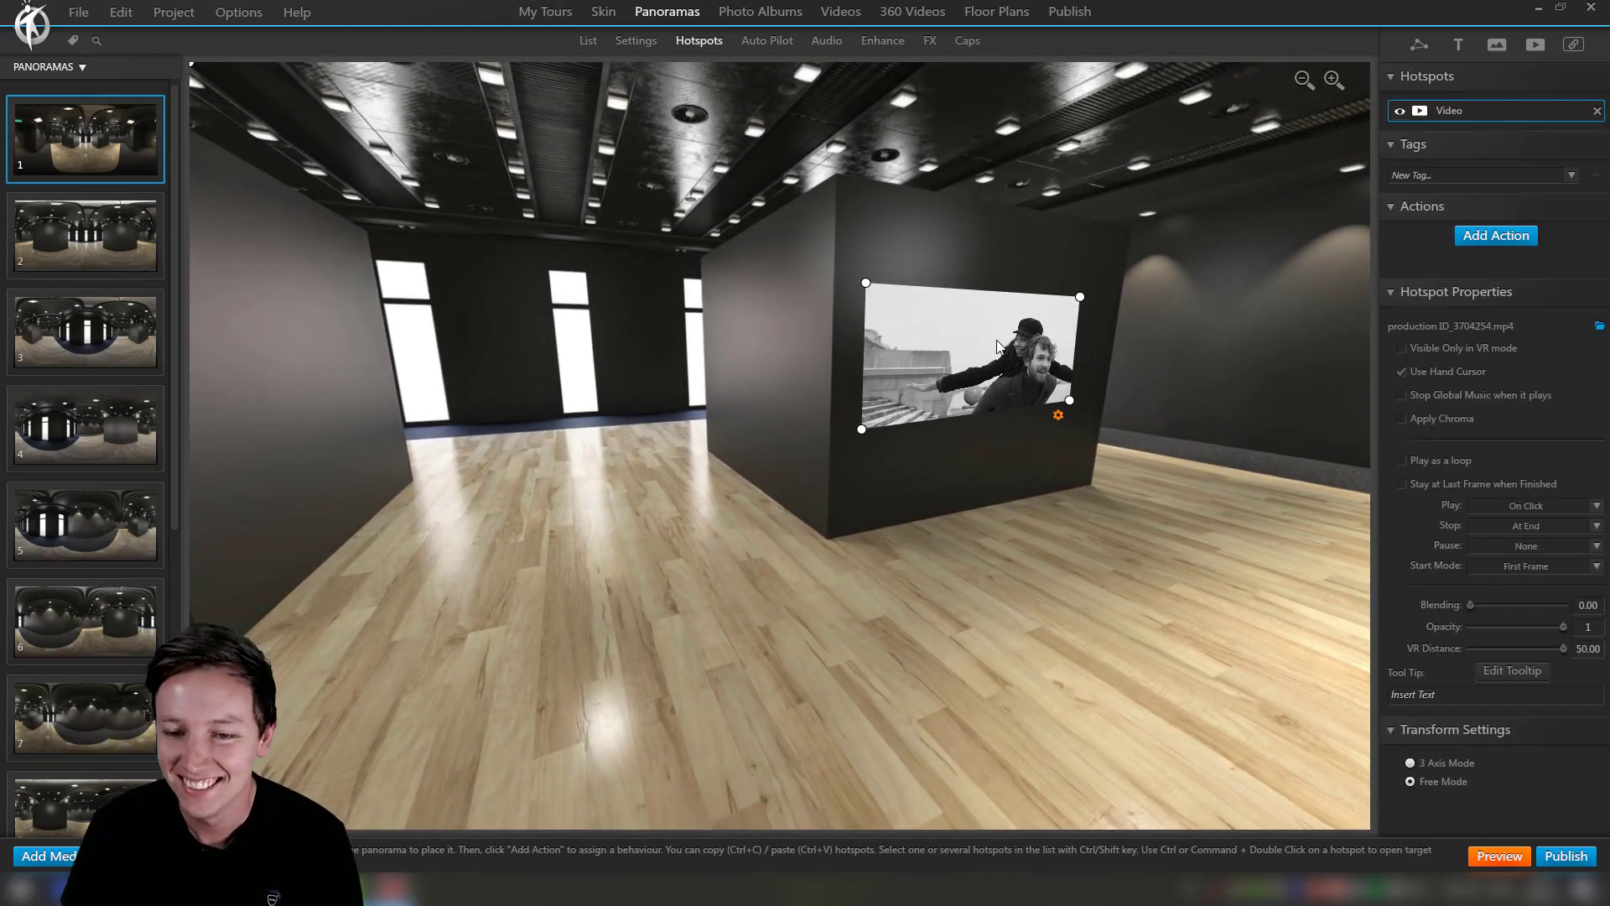
drag(887, 632, 1106, 480)
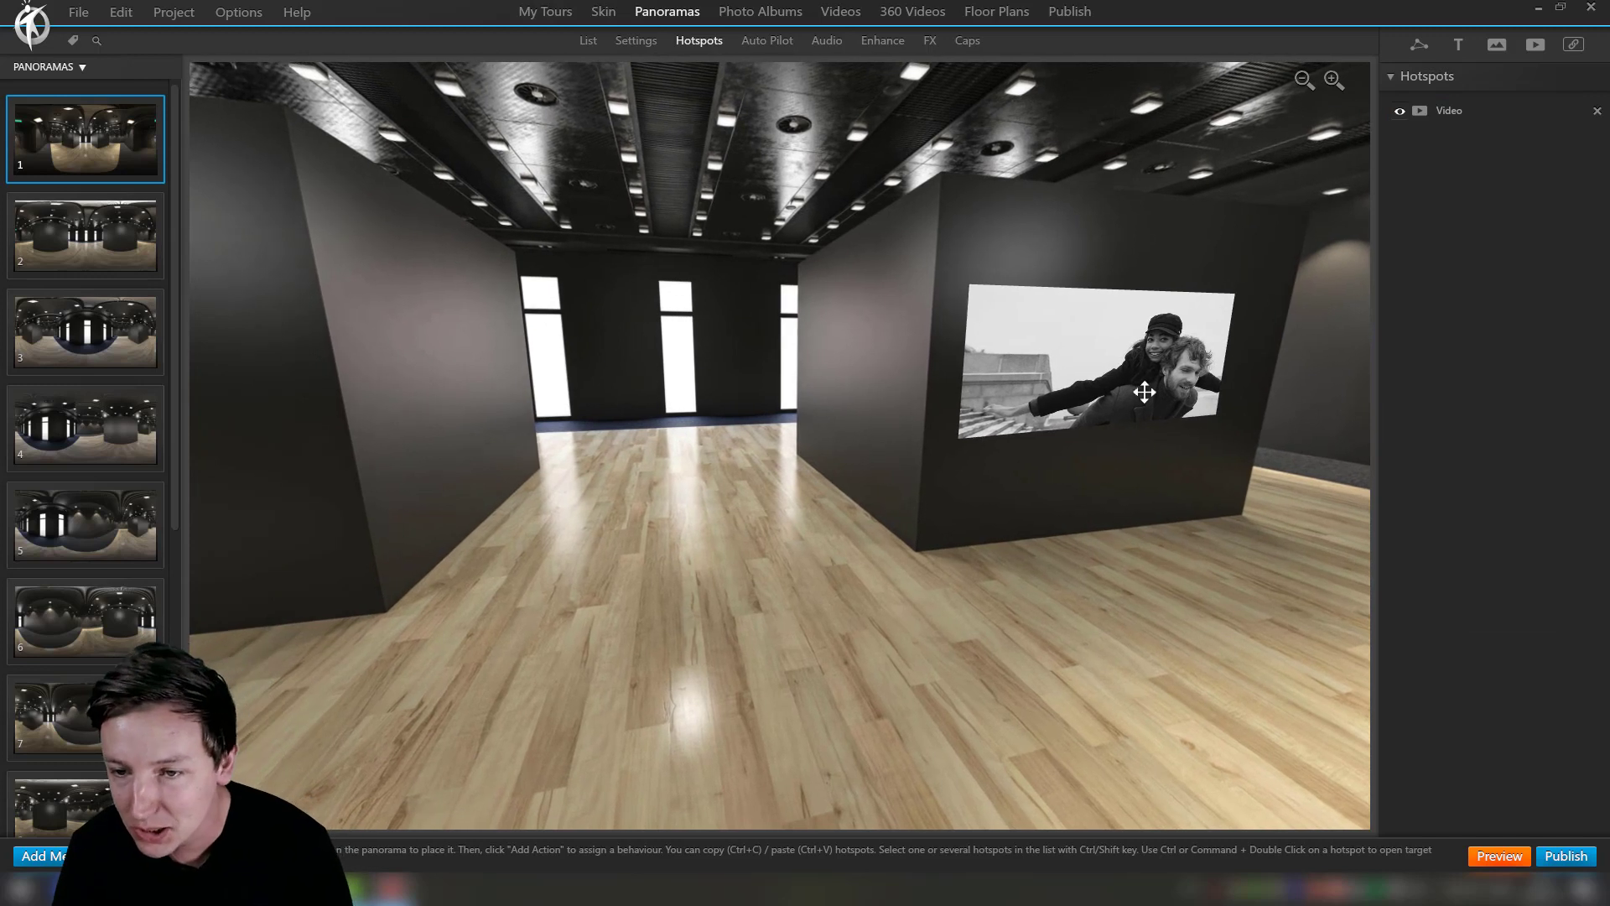
click(1455, 113)
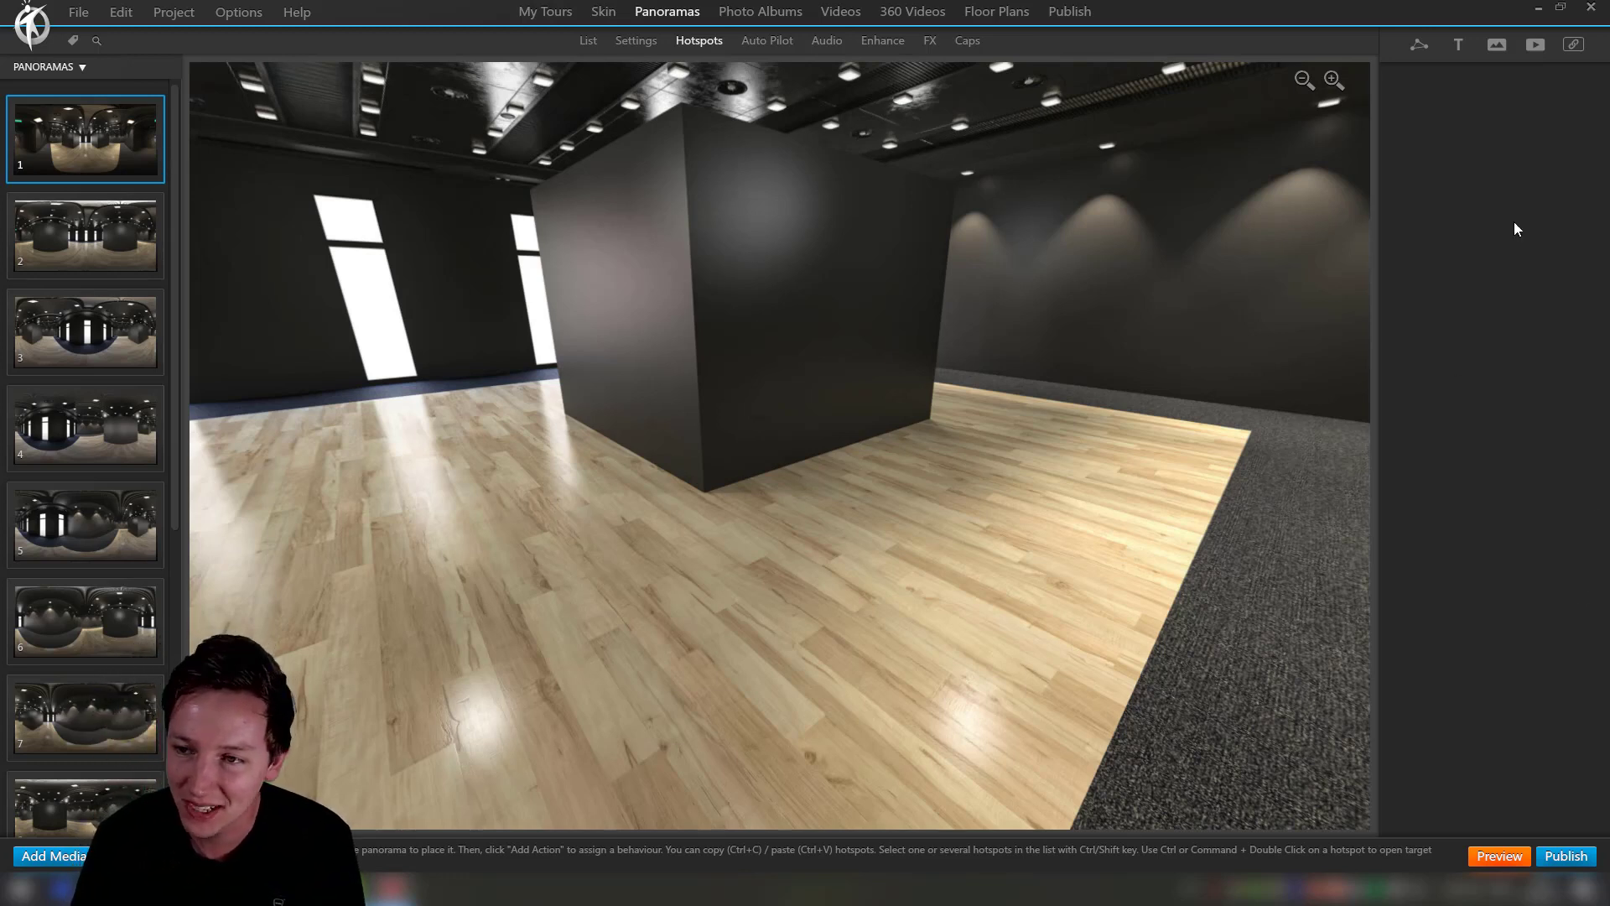
Place a web hotspot near the block's upper edge and move it onto the block's front face
click(1574, 43)
click(728, 163)
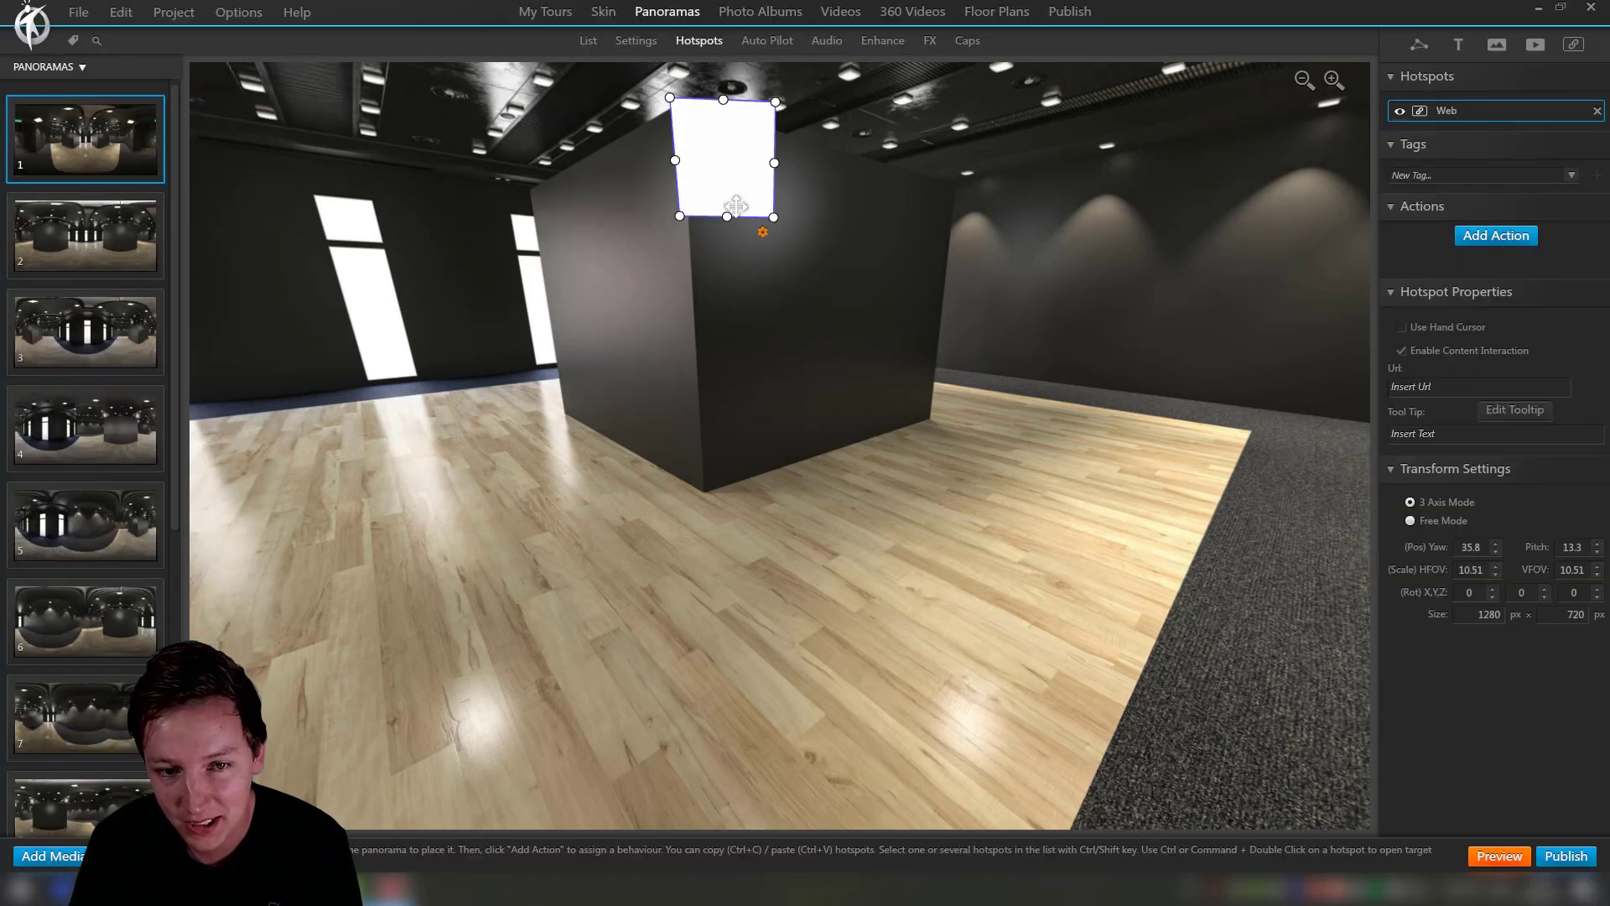
drag(723, 177, 783, 302)
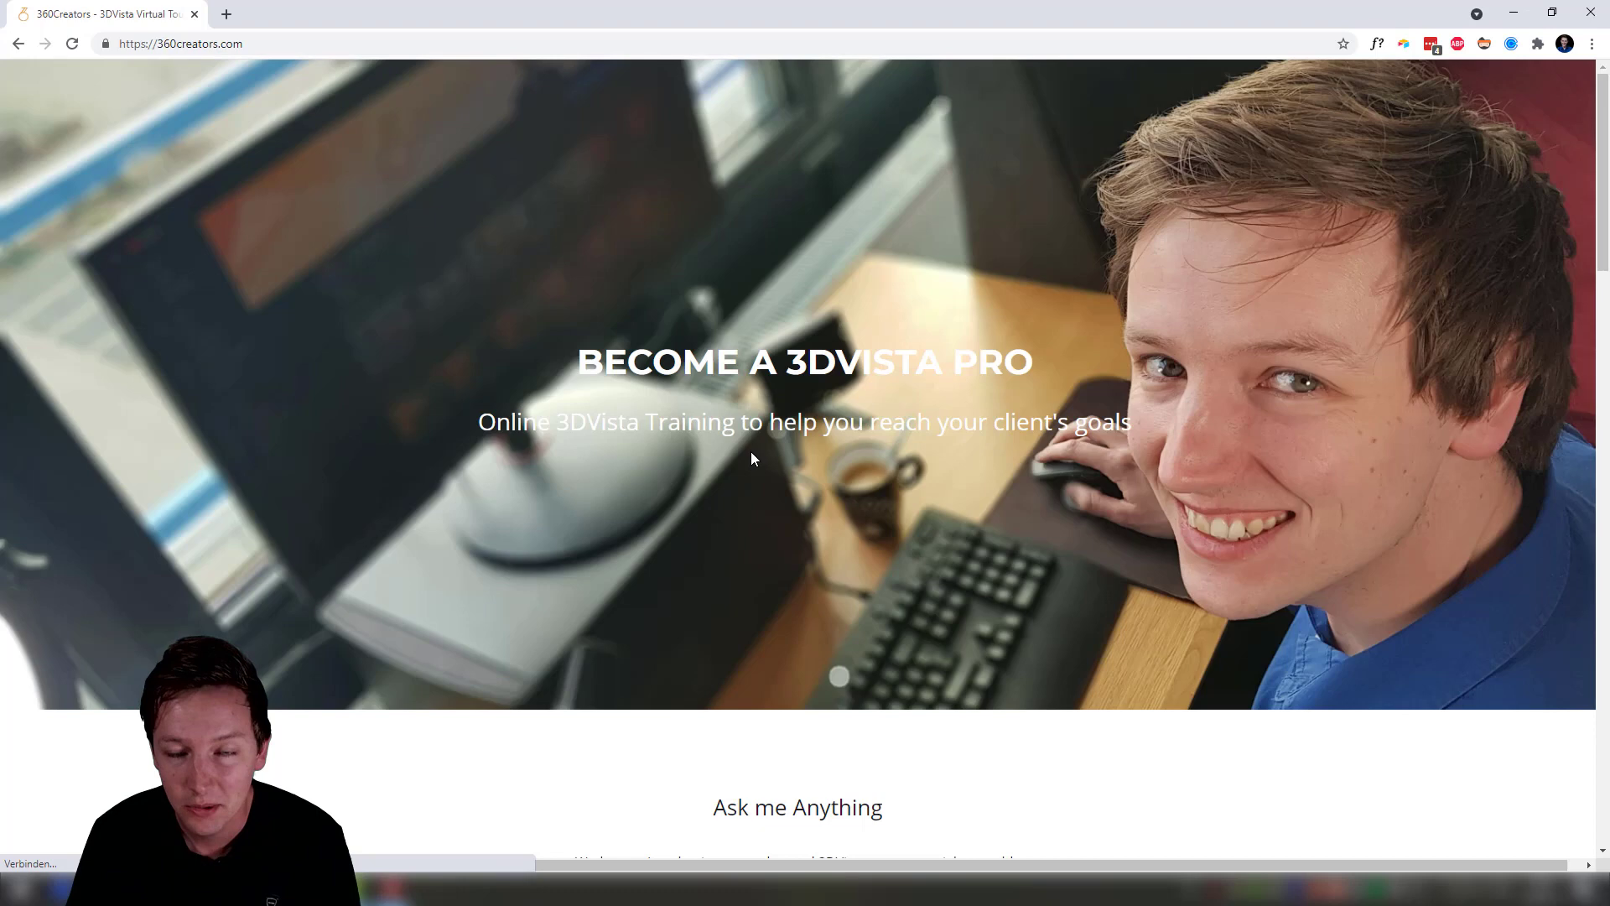
scroll(751, 458, down, 13)
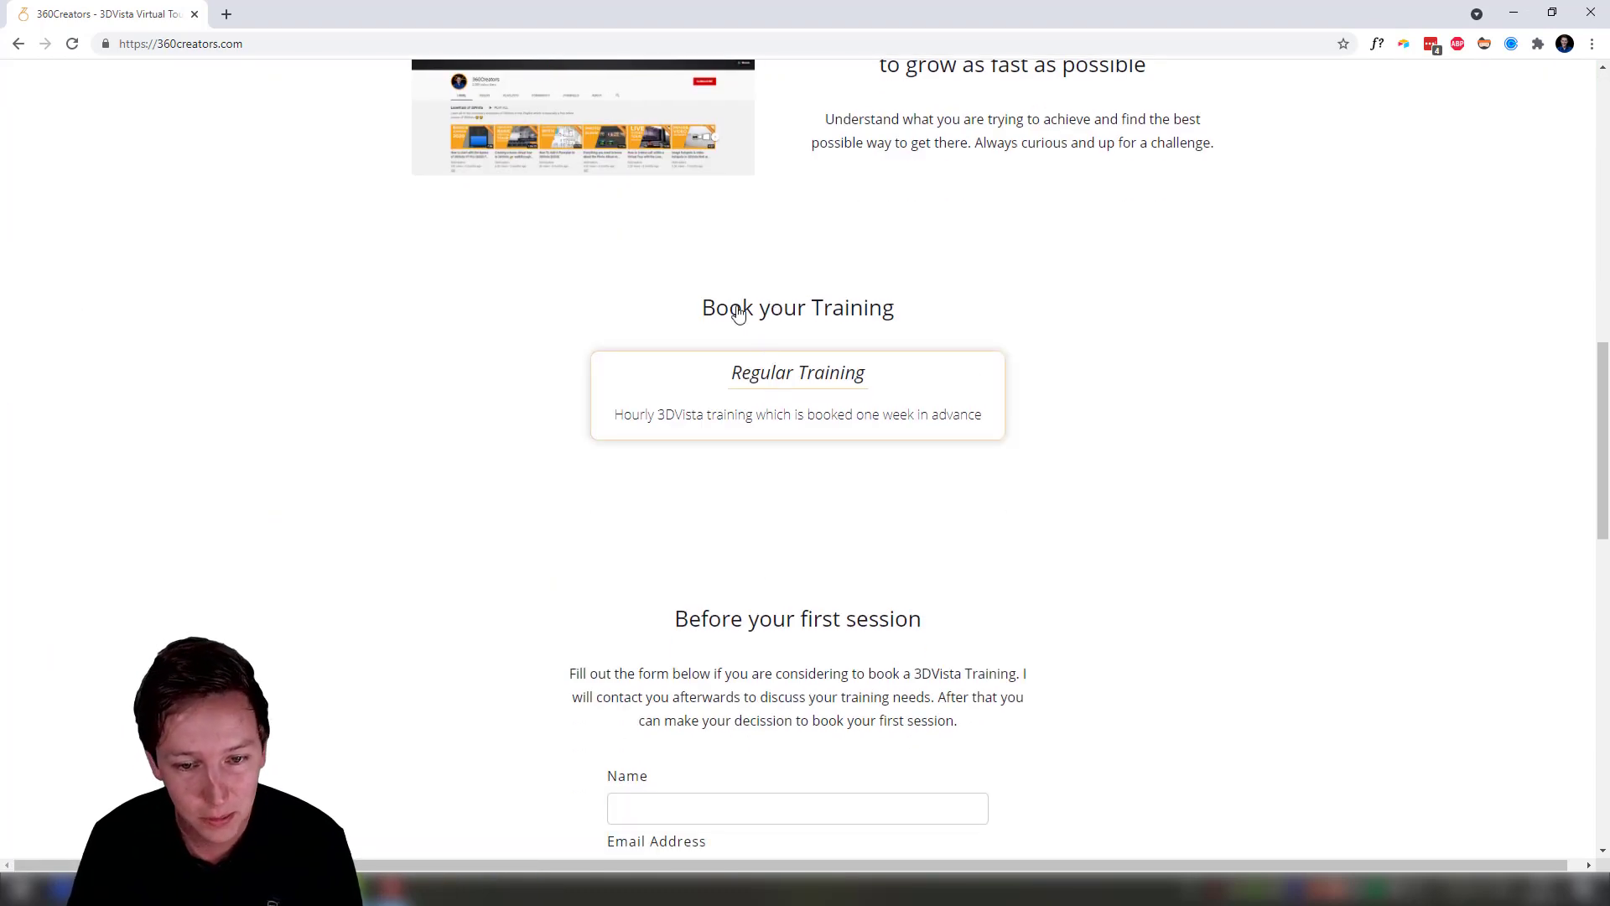
click(467, 37)
key(ctrl+c)
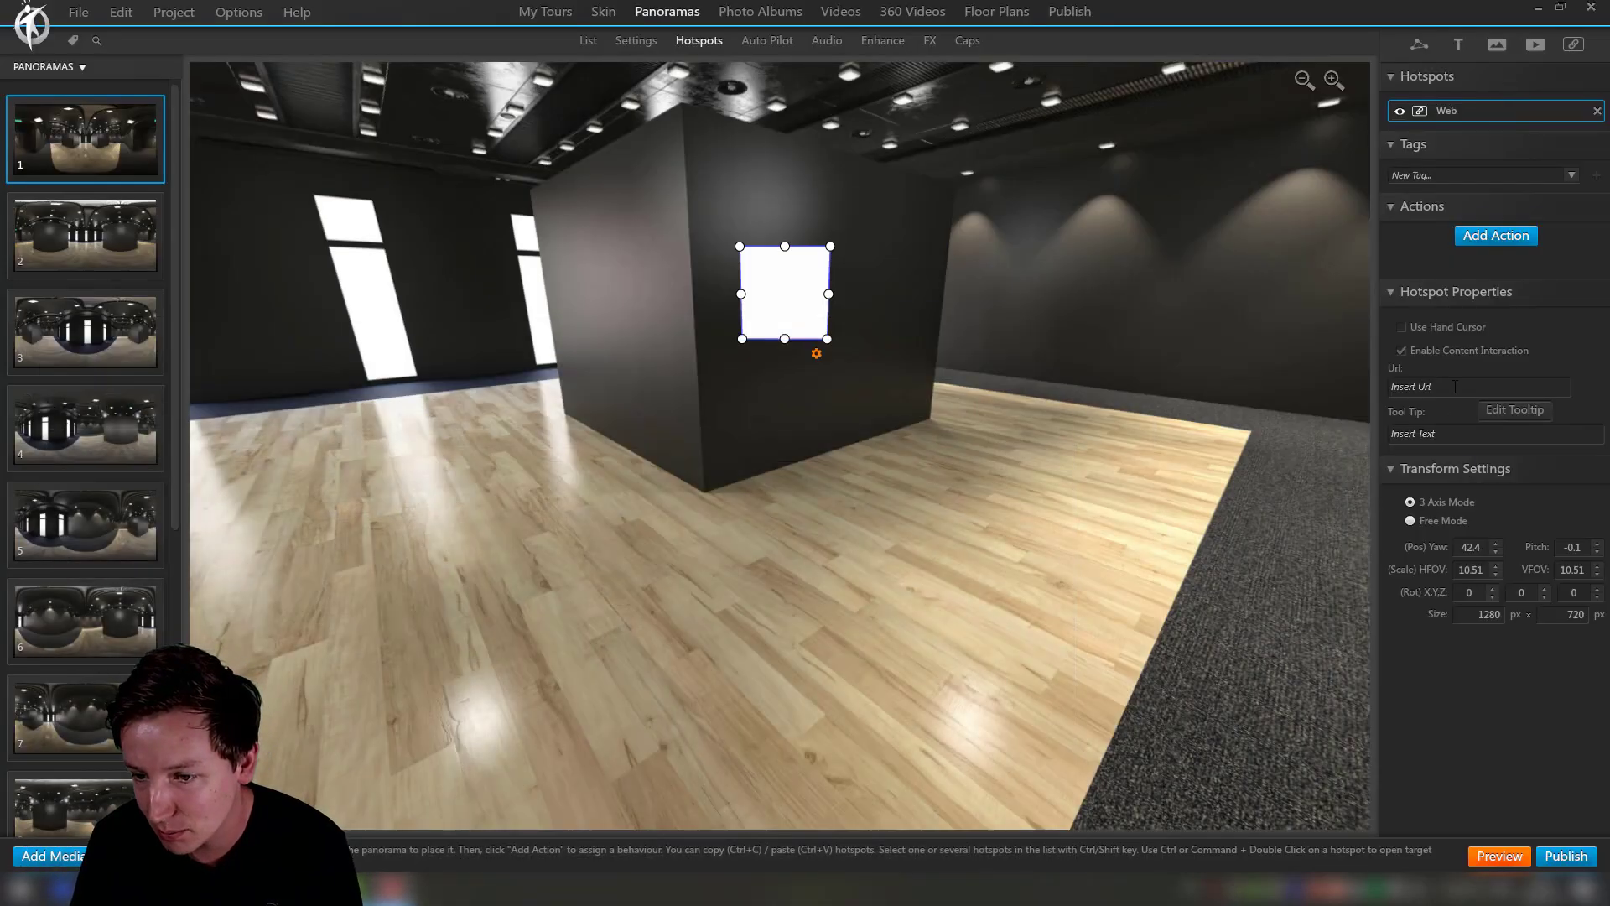
click(1455, 387)
key(ctrl+v)
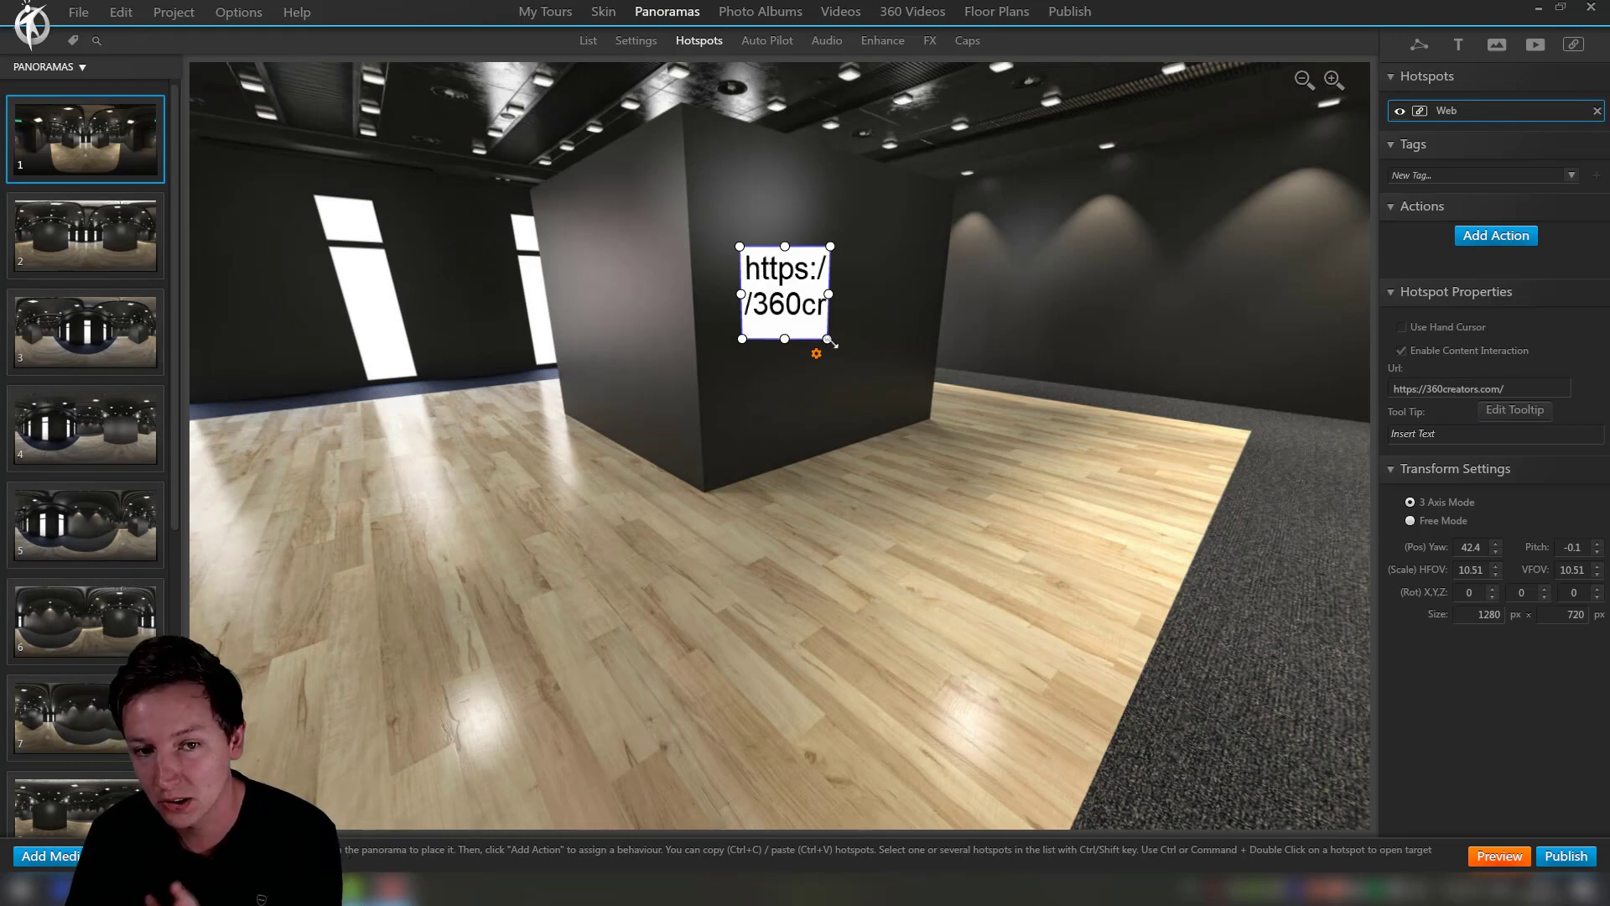
Enlarge the web hotspot and, in Free Mode, fit its four corners to the block's front face in perspective
drag(830, 340, 935, 388)
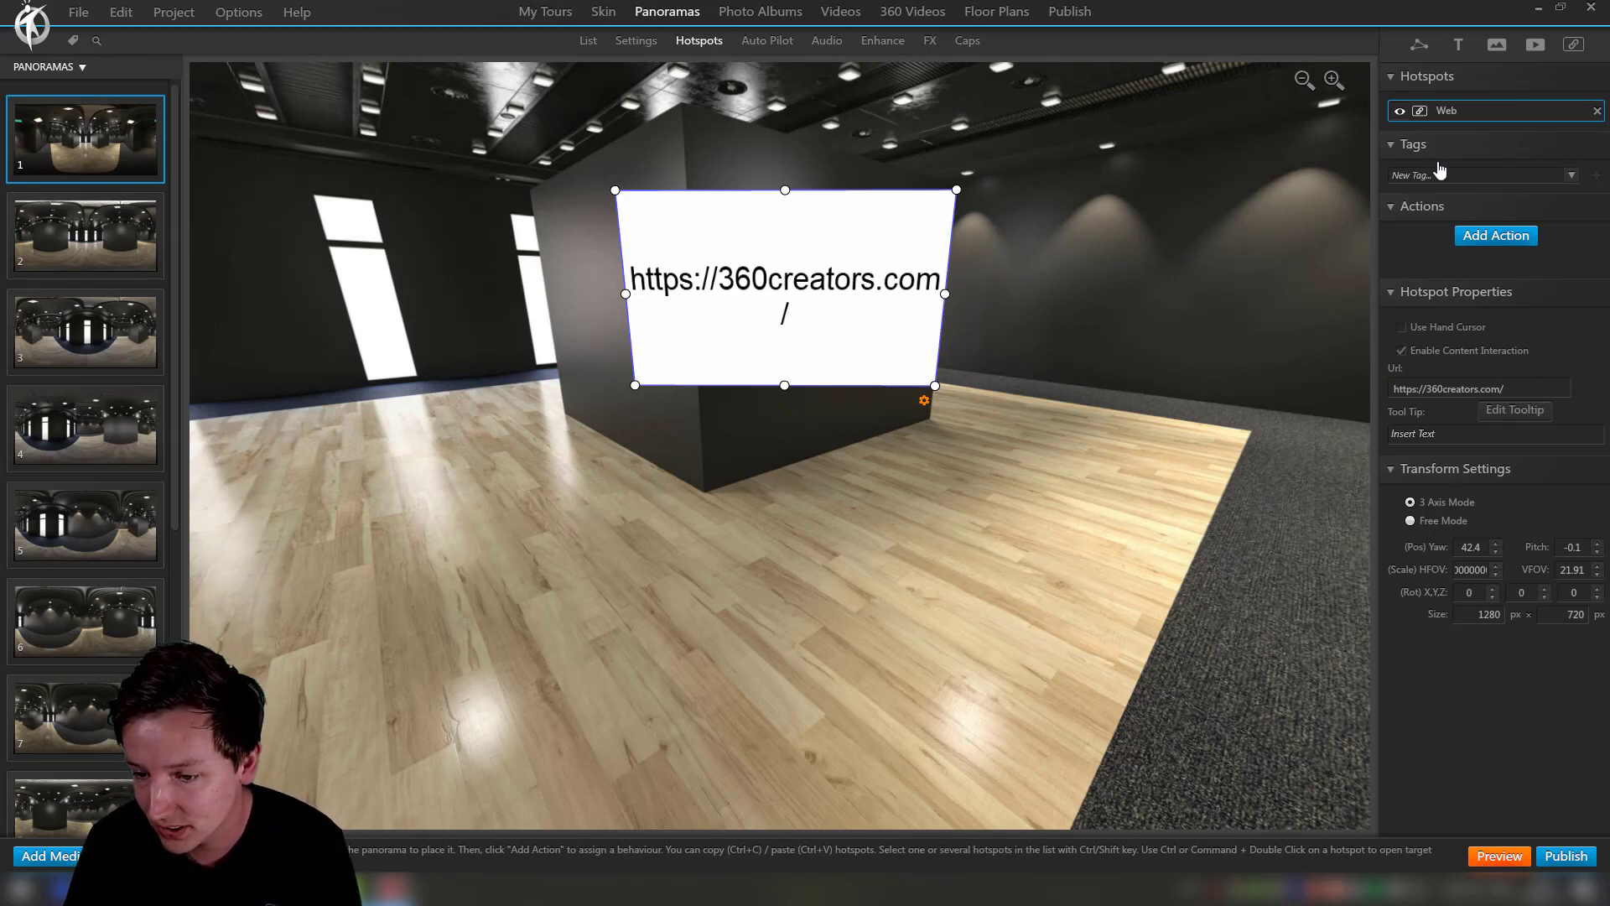
click(1411, 521)
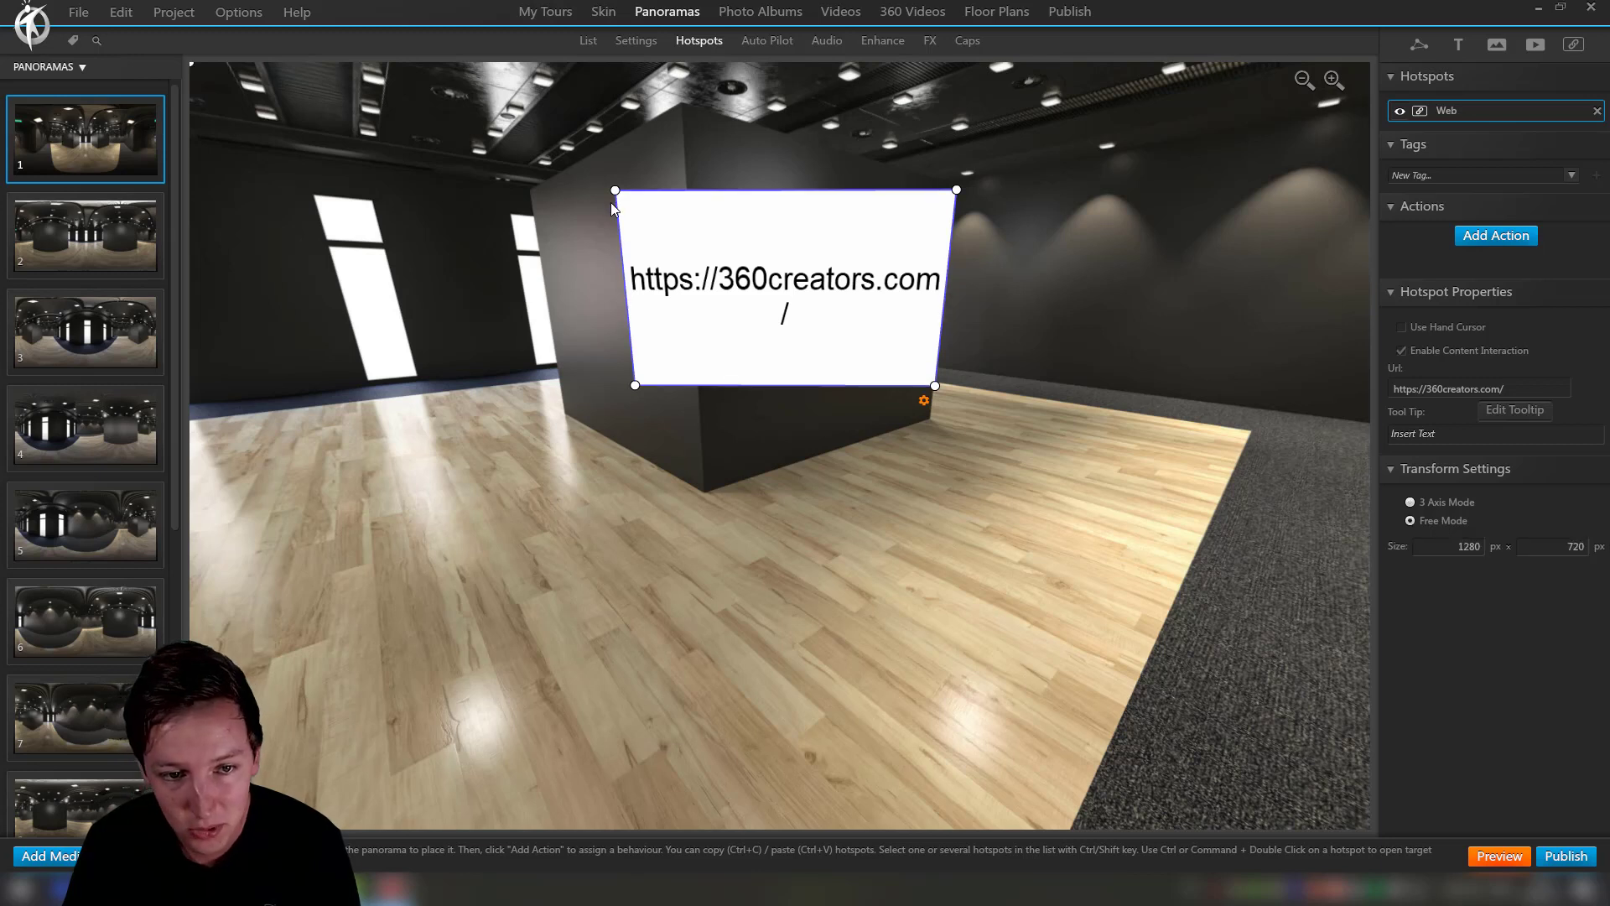
drag(615, 190, 704, 149)
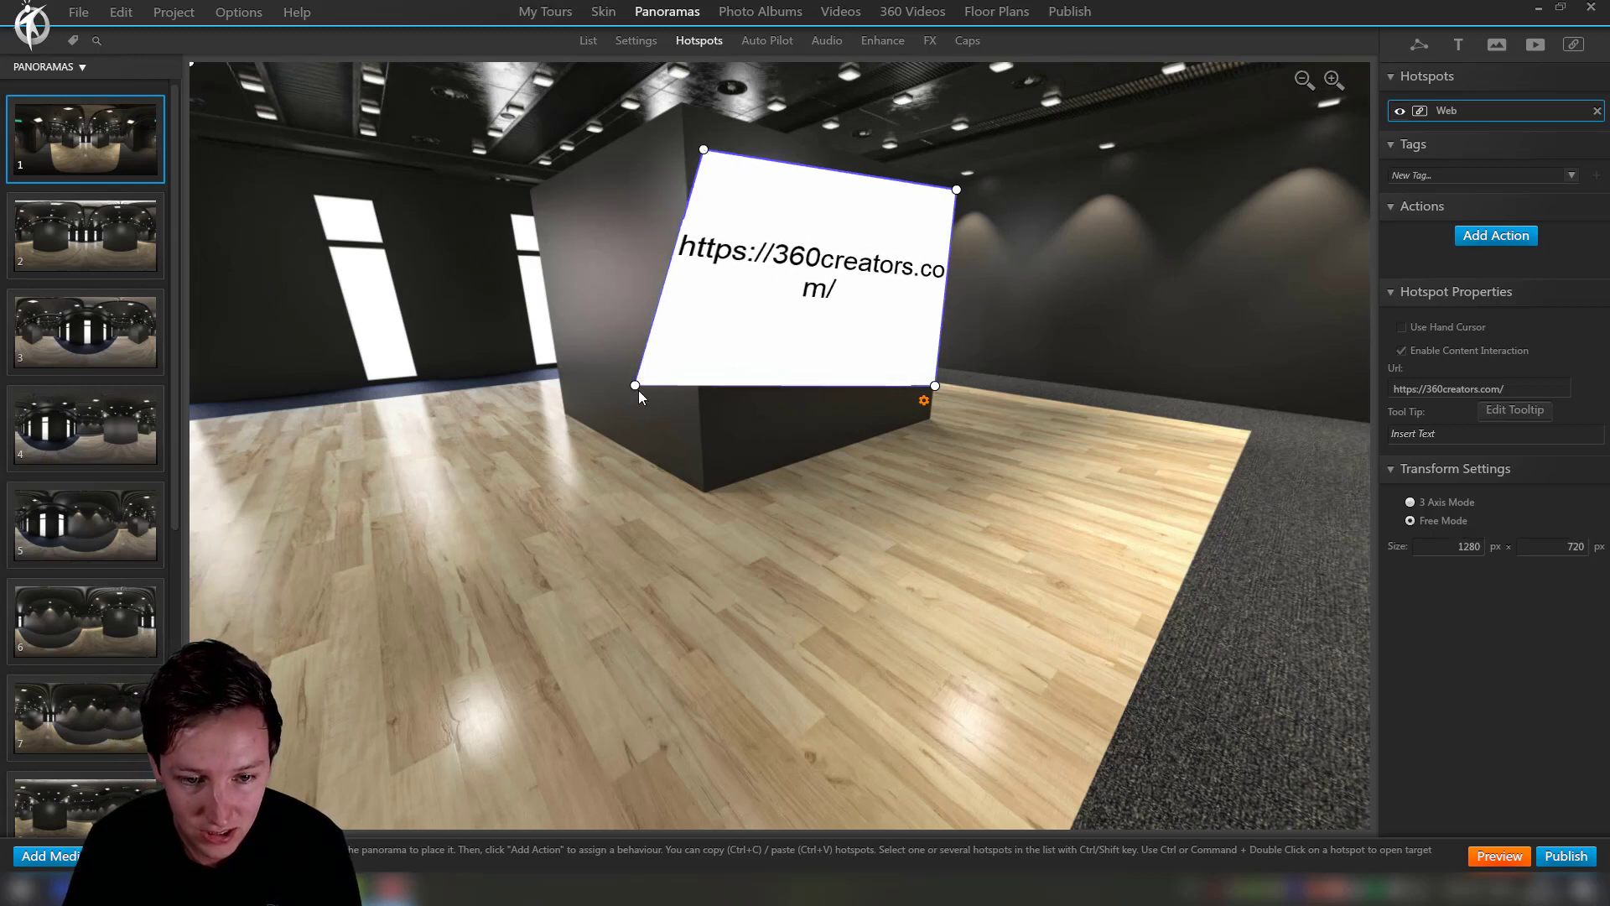
drag(638, 390, 715, 473)
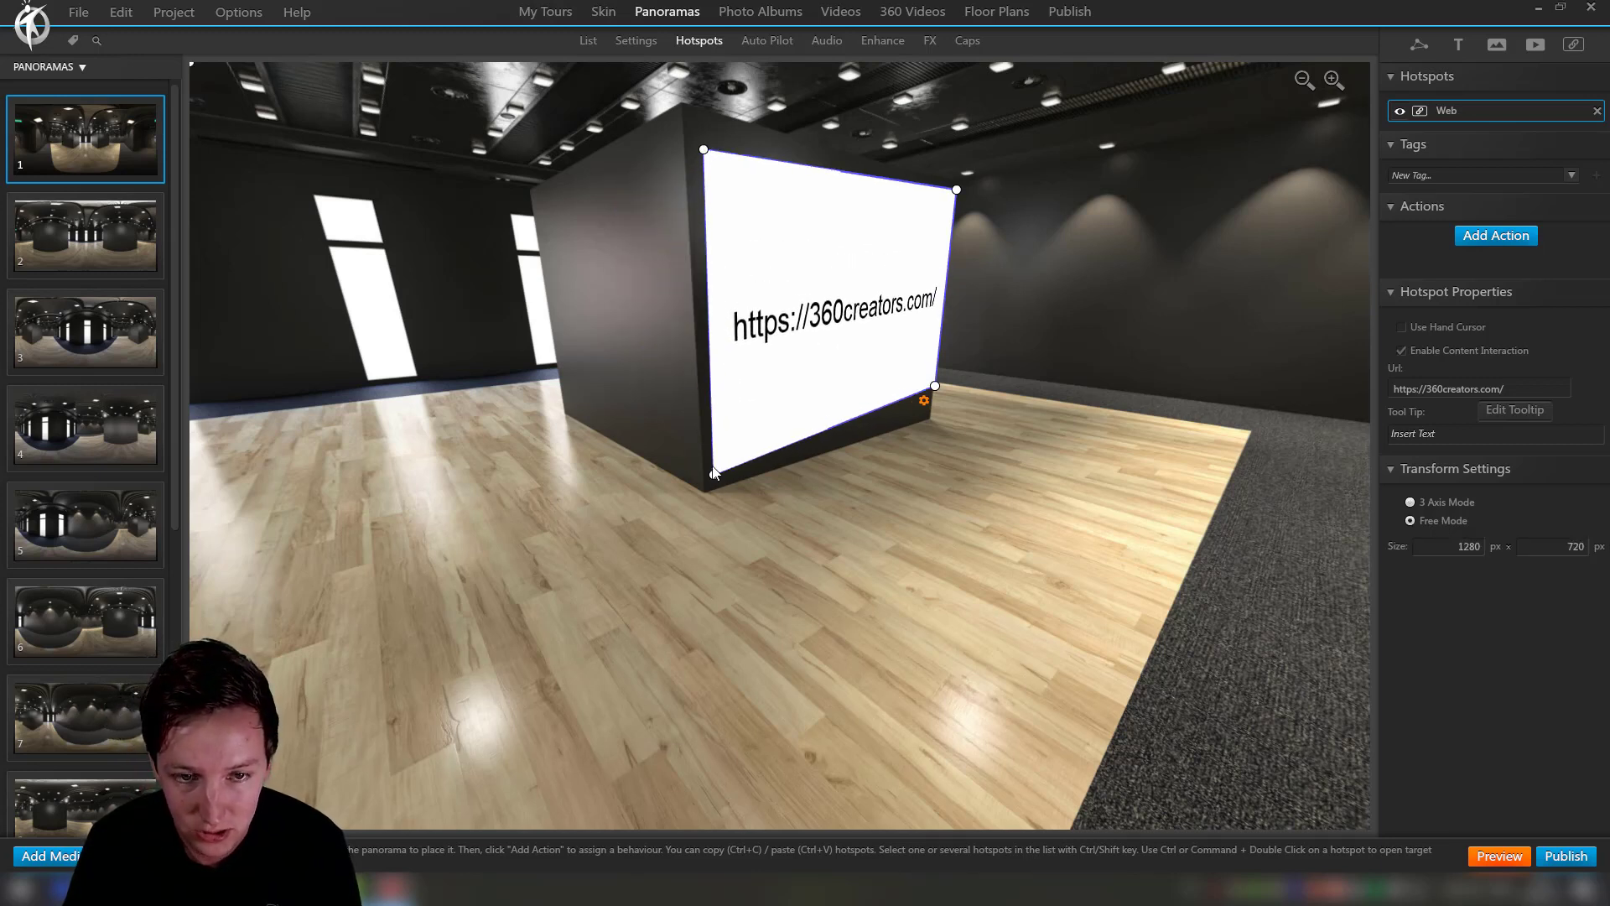
drag(957, 189, 944, 201)
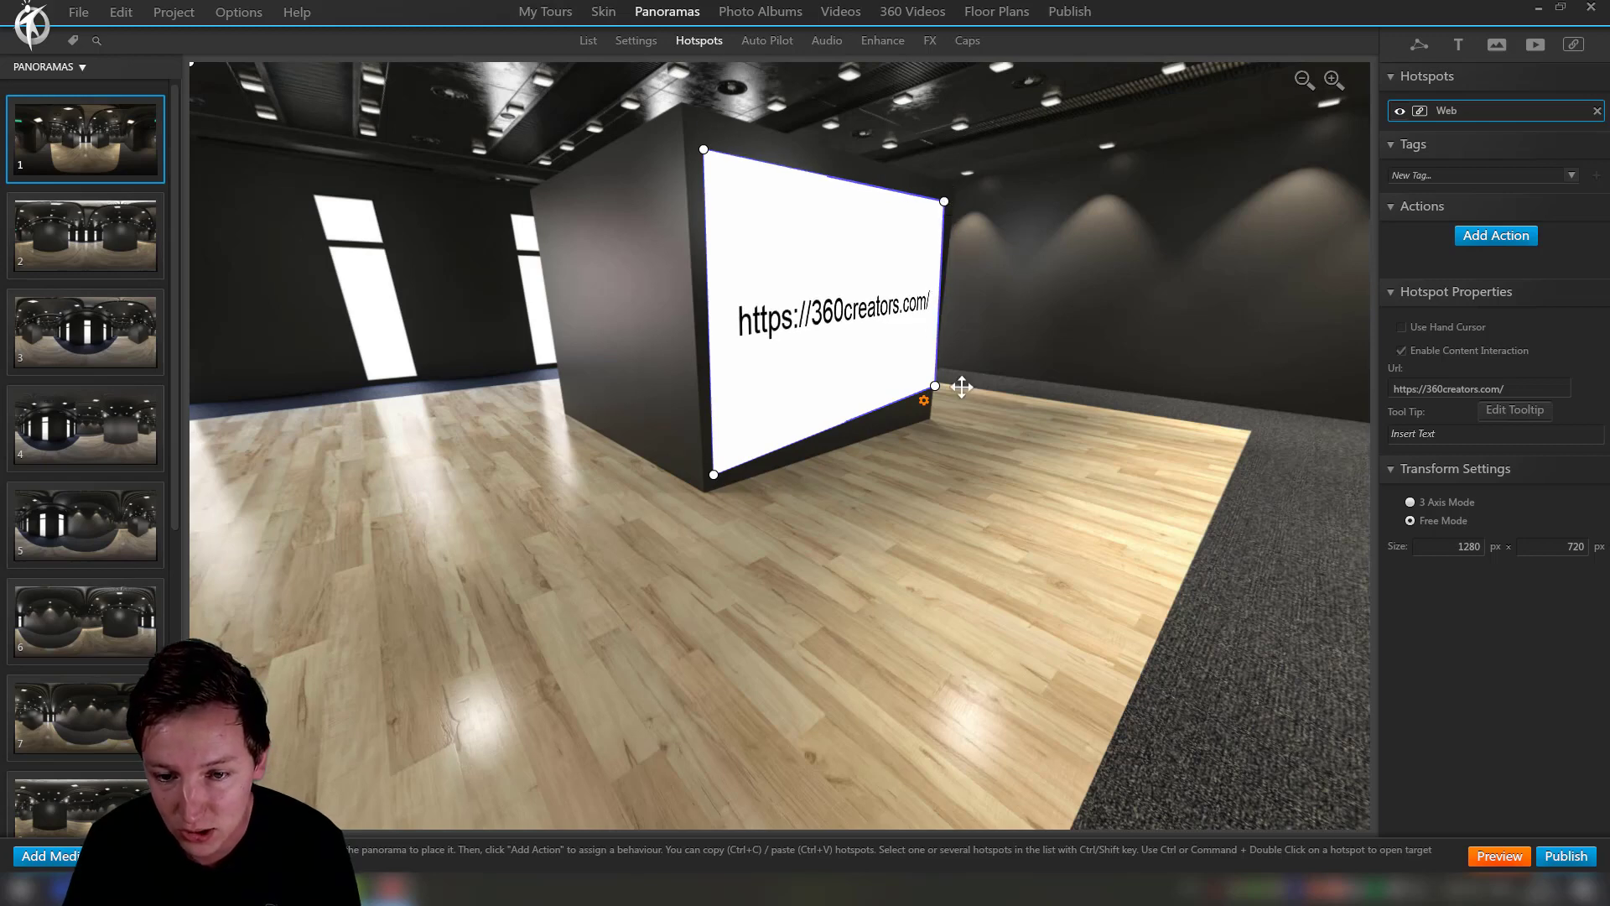
drag(935, 385, 924, 413)
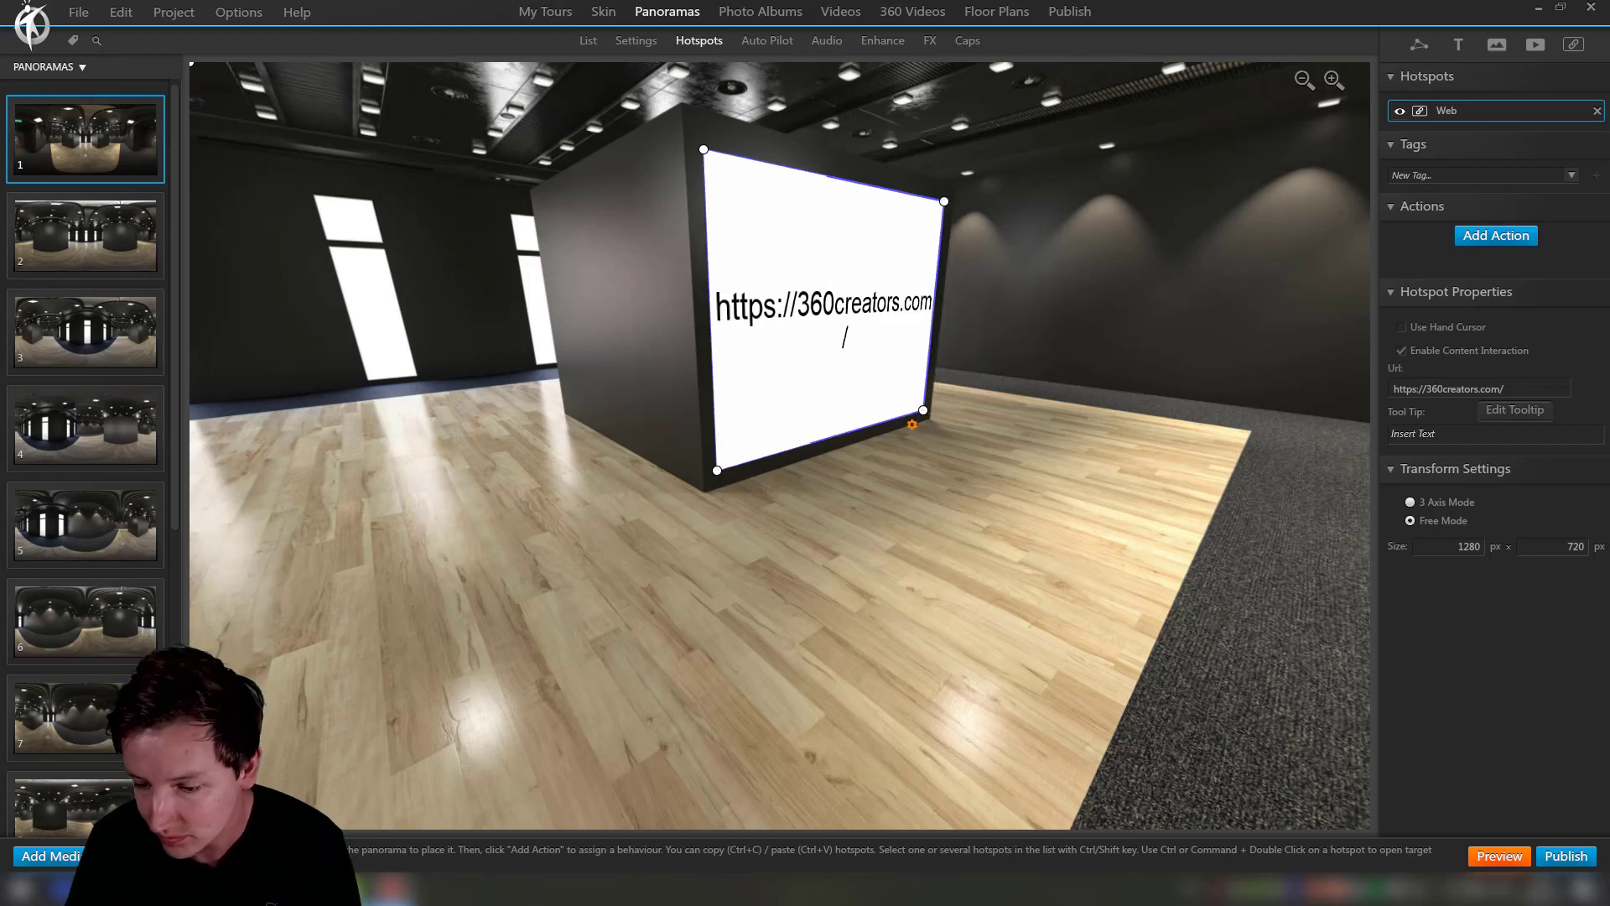
Preview the tour in the browser, and check the embedded website's scrolling and perspective from different view angles and zoom levels
click(1499, 856)
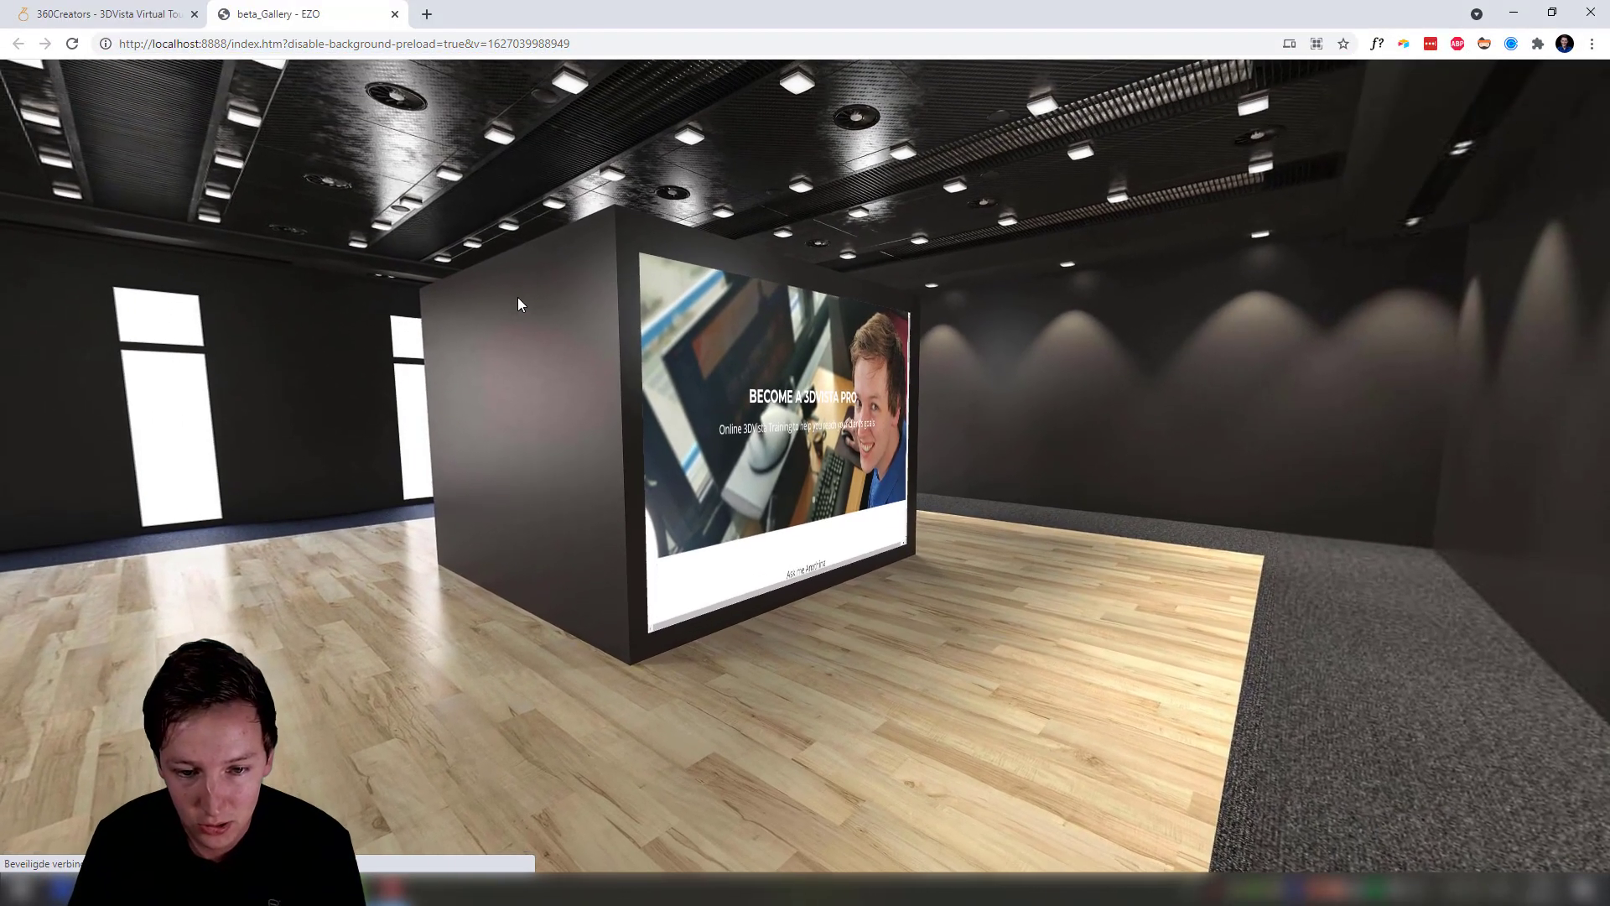
scroll(766, 470, down, 5)
drag(1005, 714, 1301, 665)
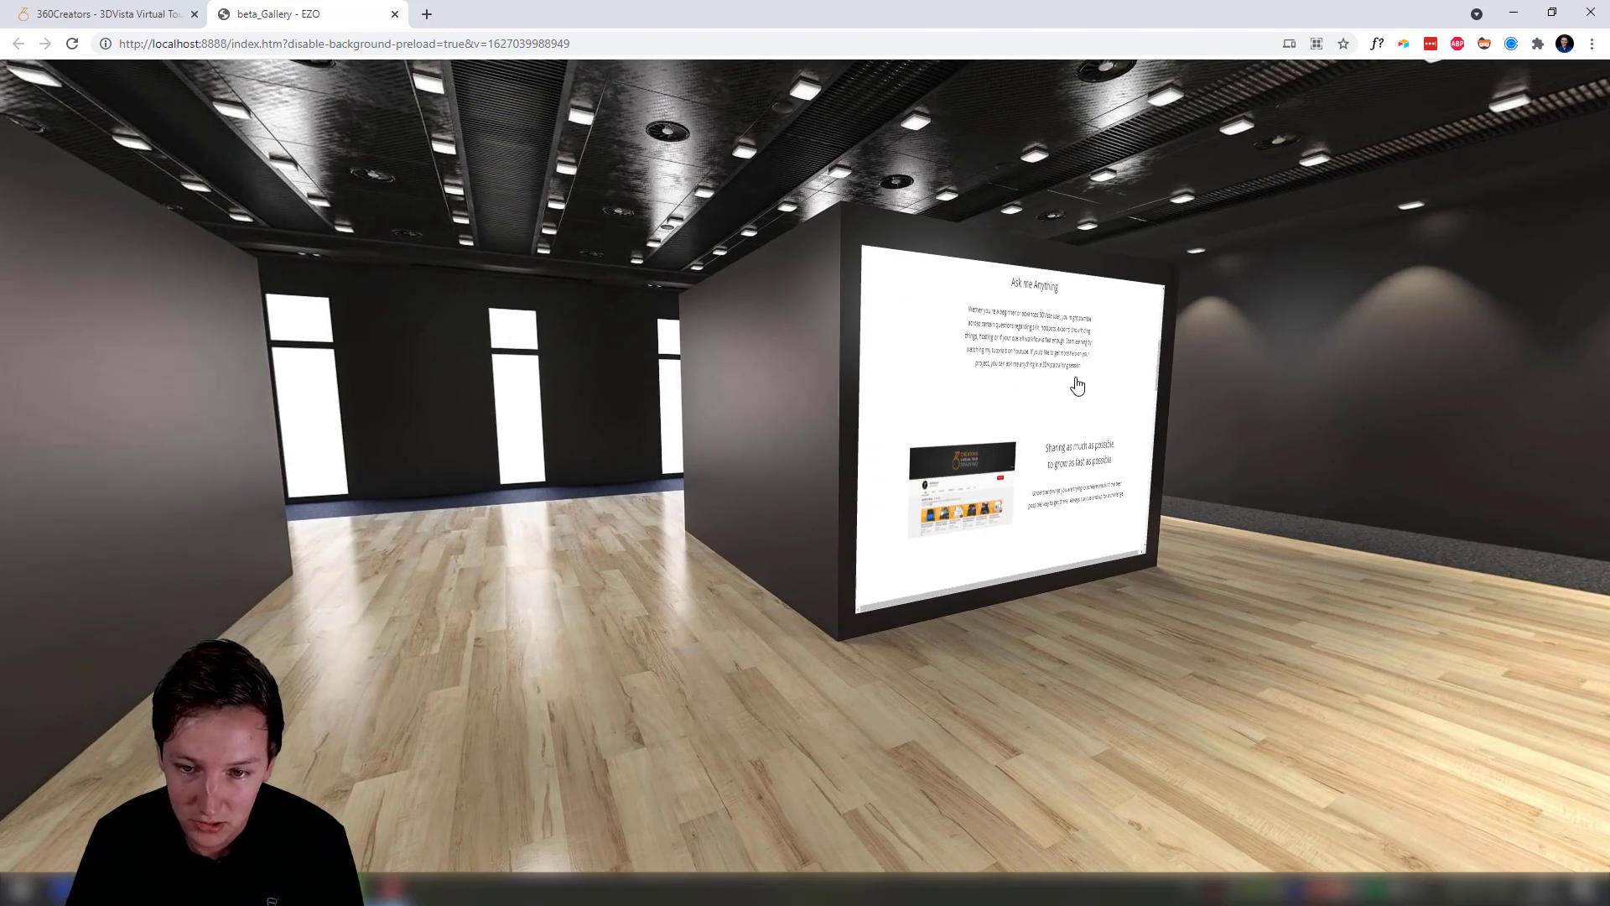
drag(1341, 503, 1124, 515)
scroll(1125, 515, up, 5)
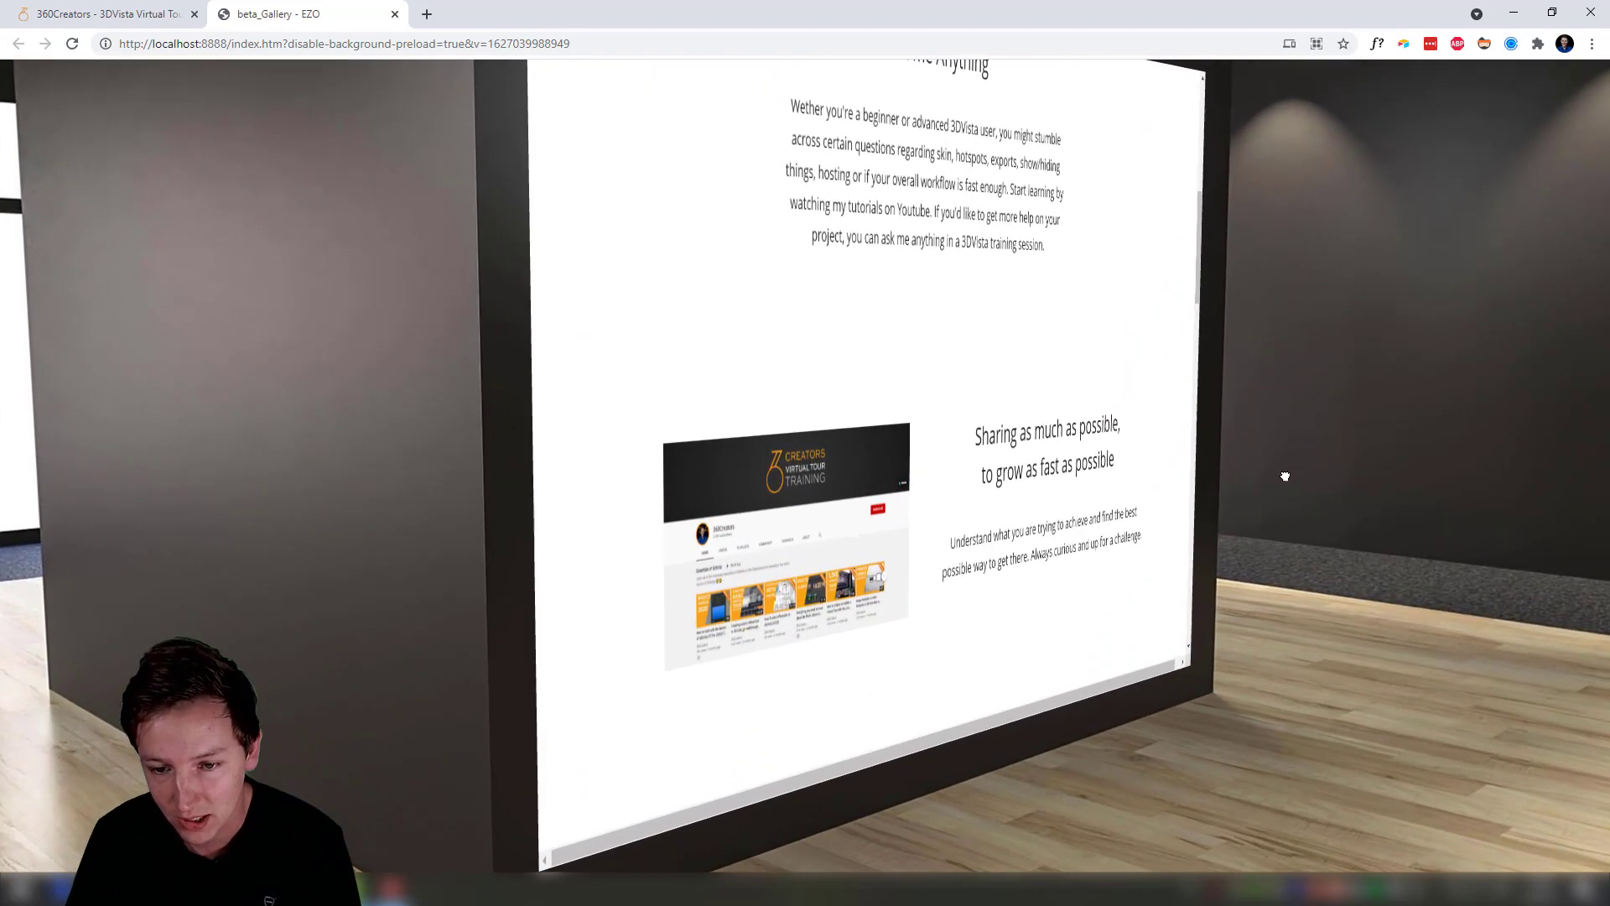
drag(1381, 449, 1369, 515)
scroll(849, 410, up, 5)
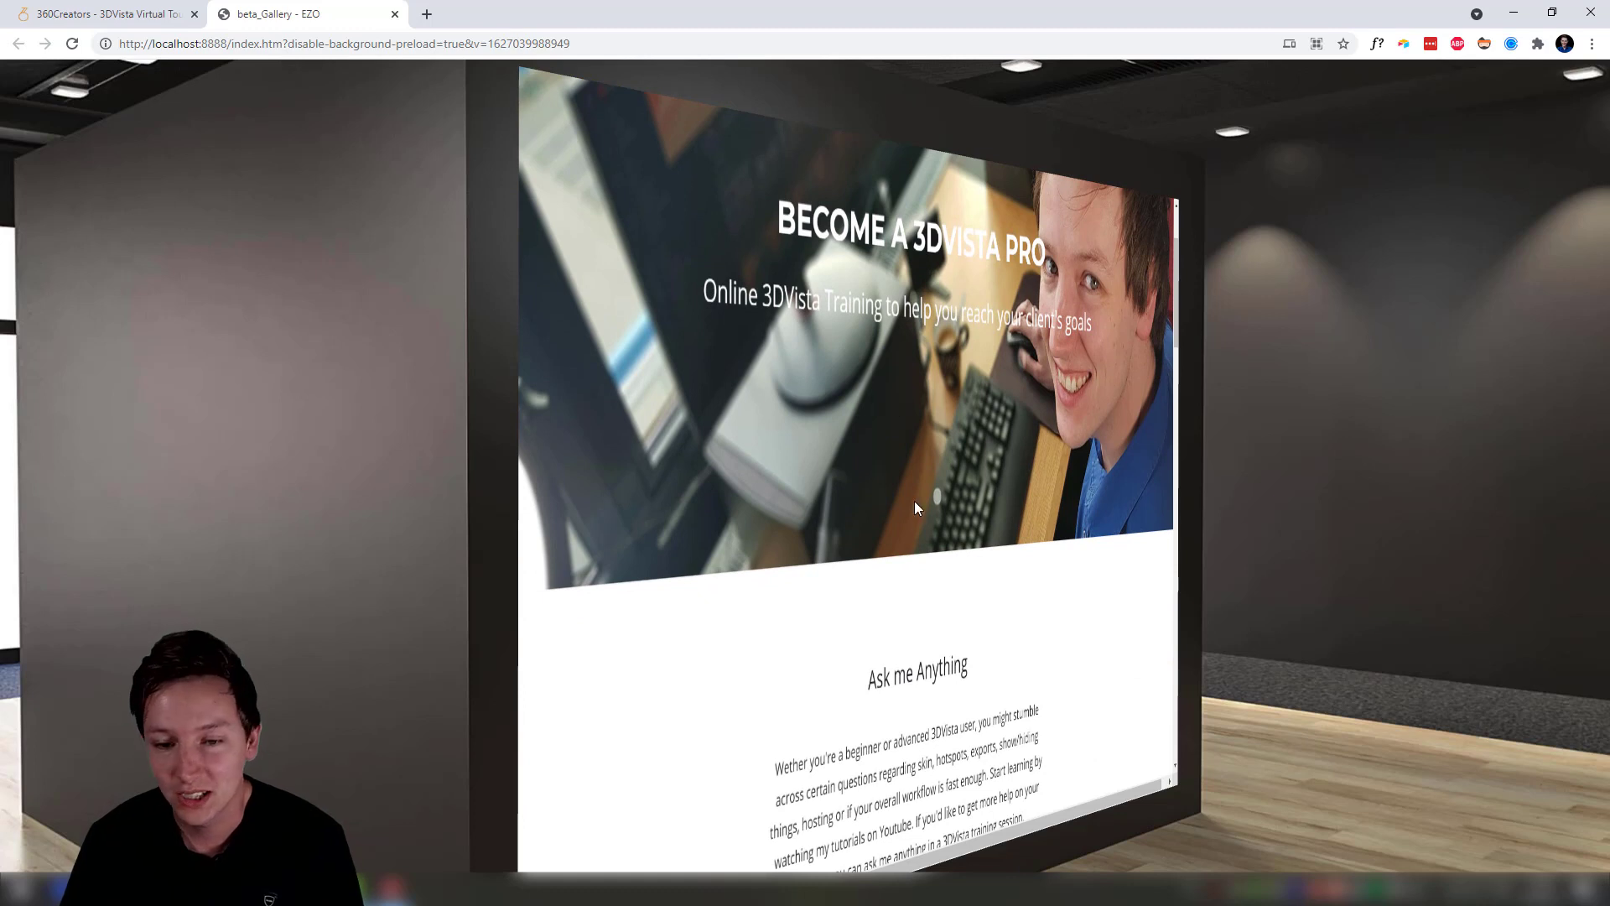
Open the 1 on 1 training offer within the embedded website and read through its description
scroll(921, 487, down, 5)
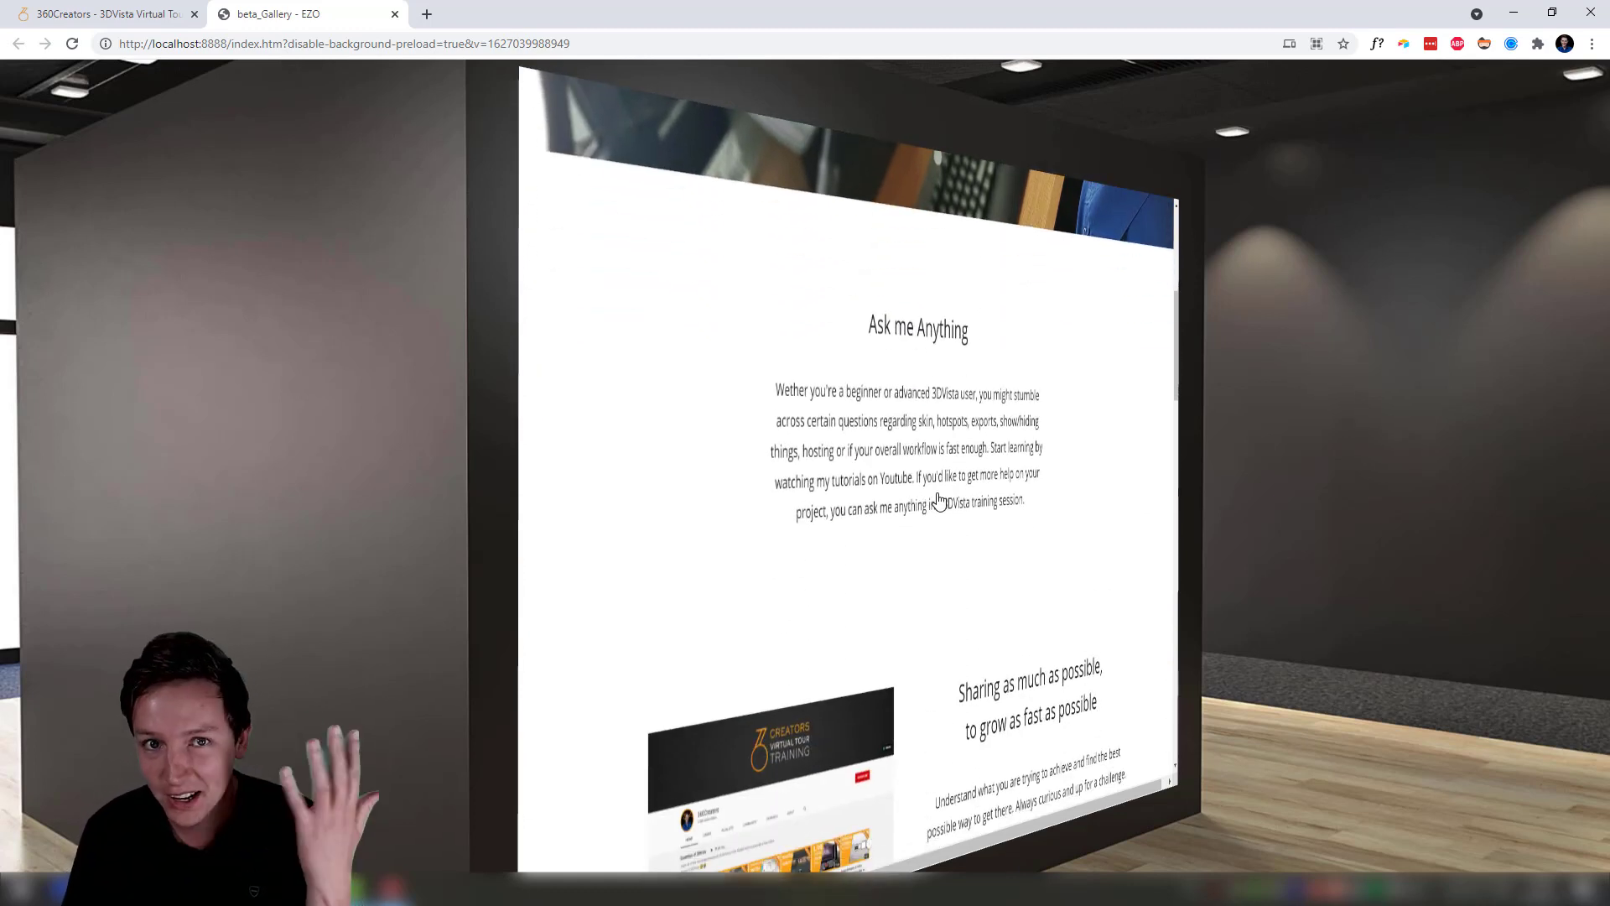
scroll(940, 504, down, 5)
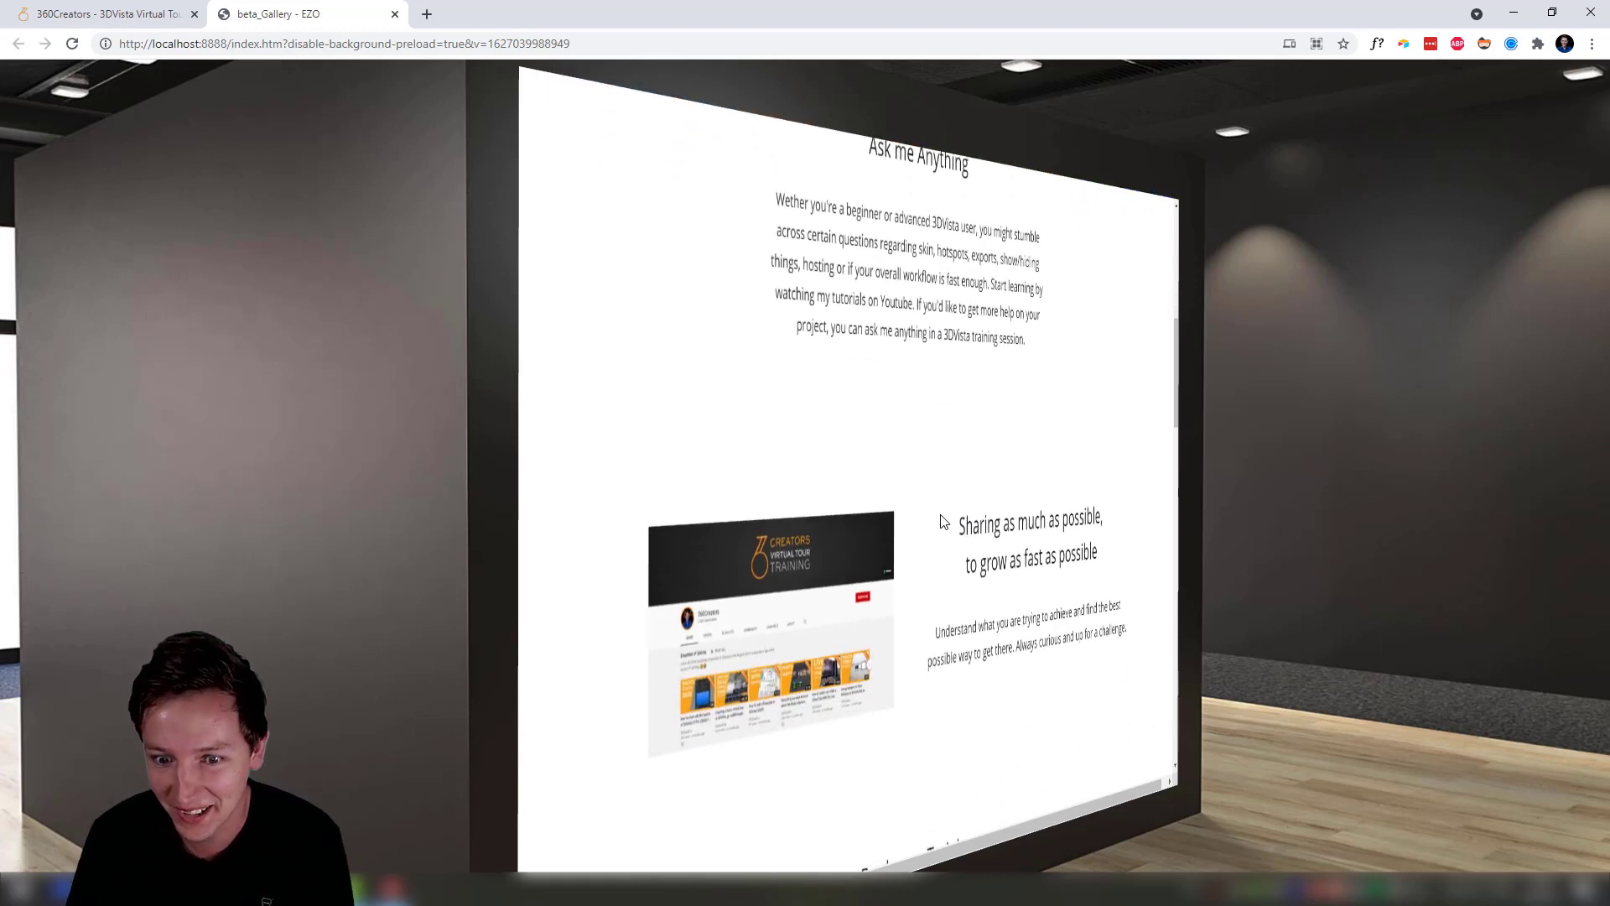
click(920, 515)
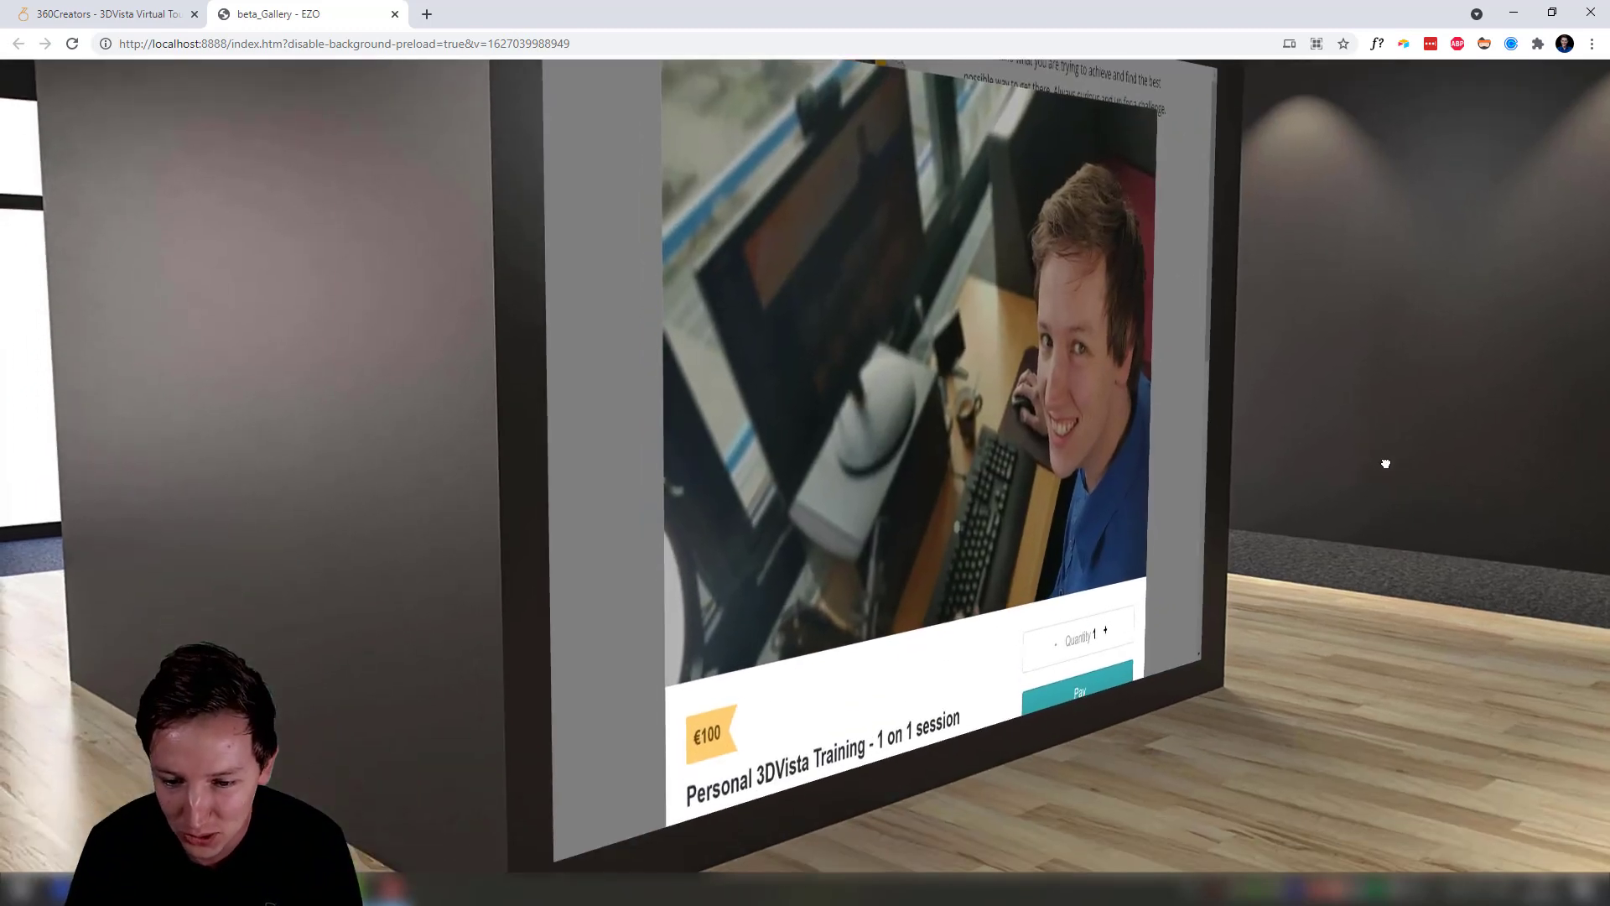
scroll(912, 461, down, 4)
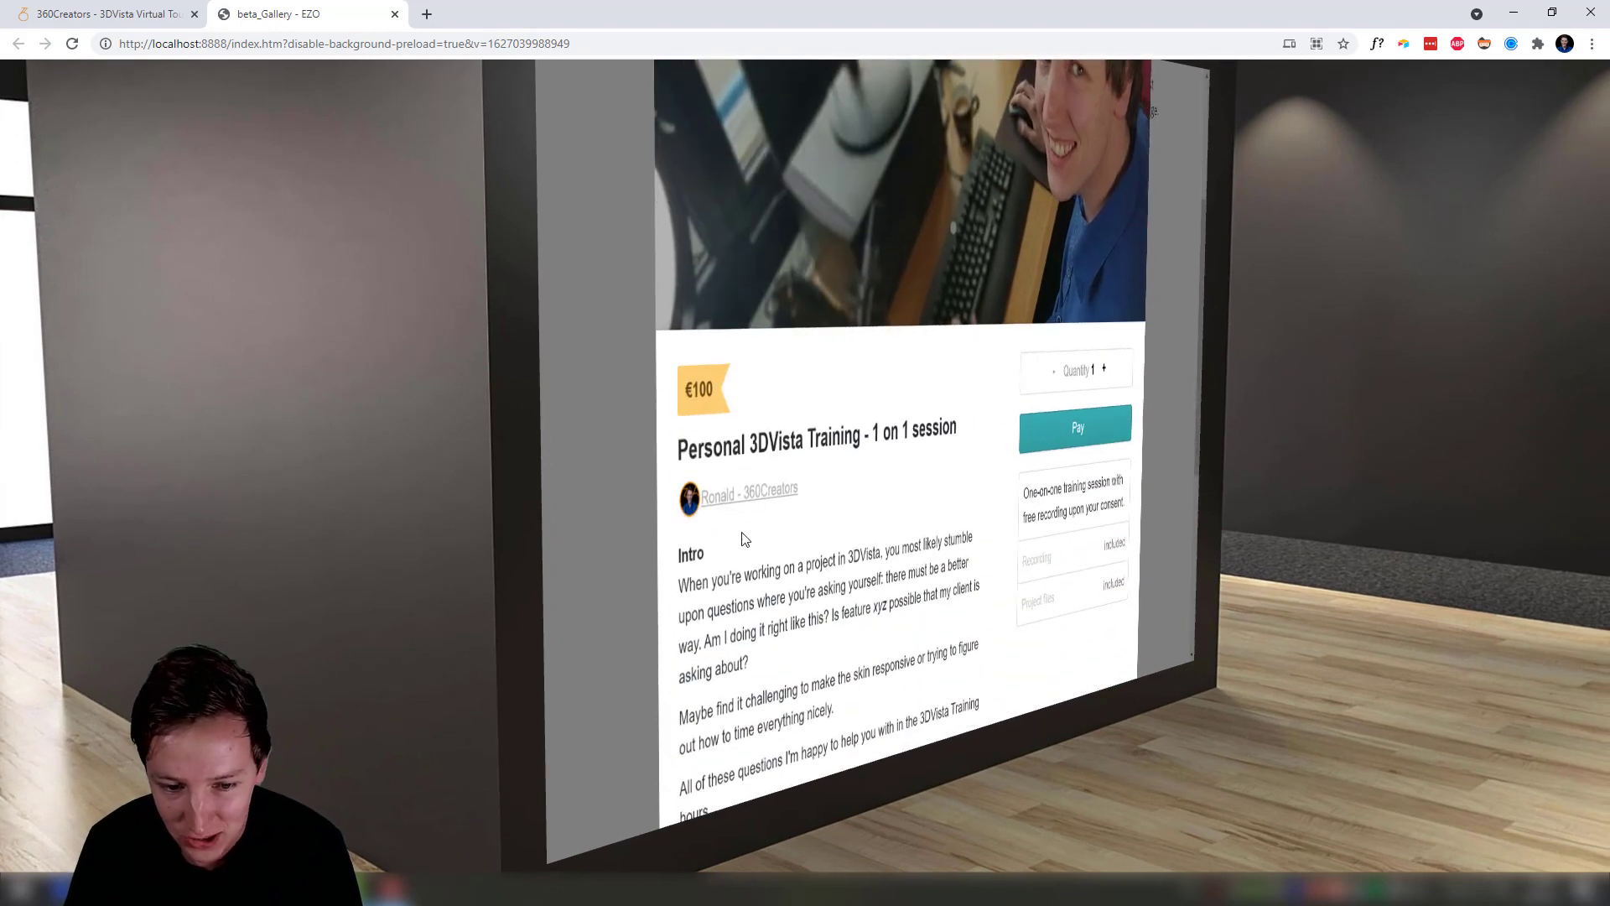
scroll(840, 506, down, 5)
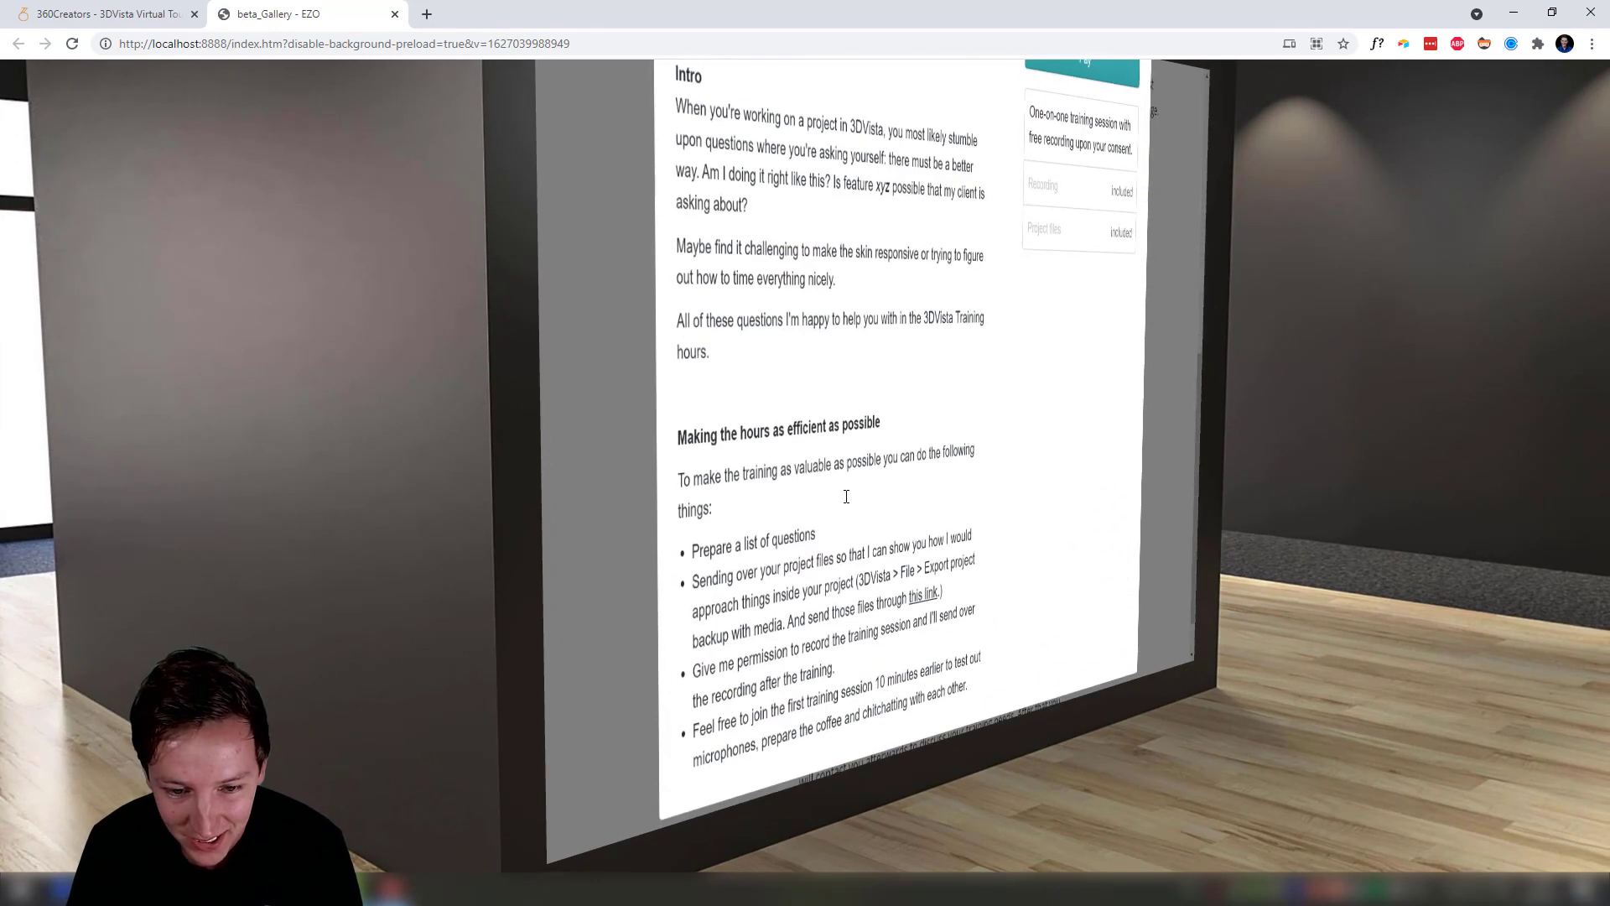
scroll(874, 469, down, 1)
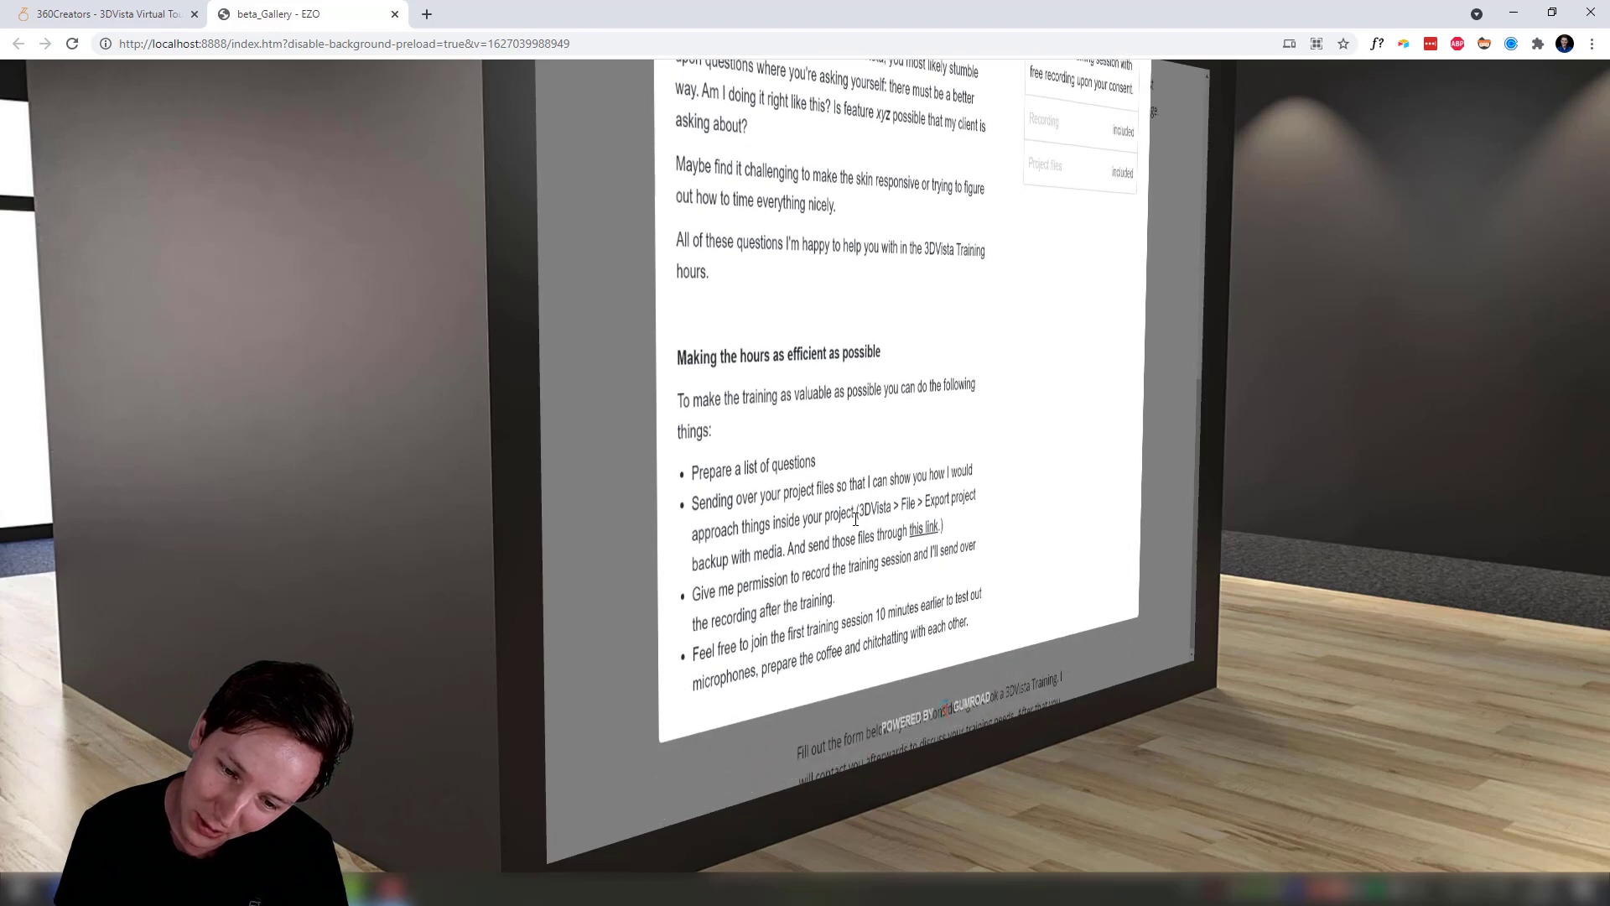
scroll(875, 469, up, 10)
Open and close the training's checkout in the embedded website, and inspect the page on the block from several angles
click(1122, 476)
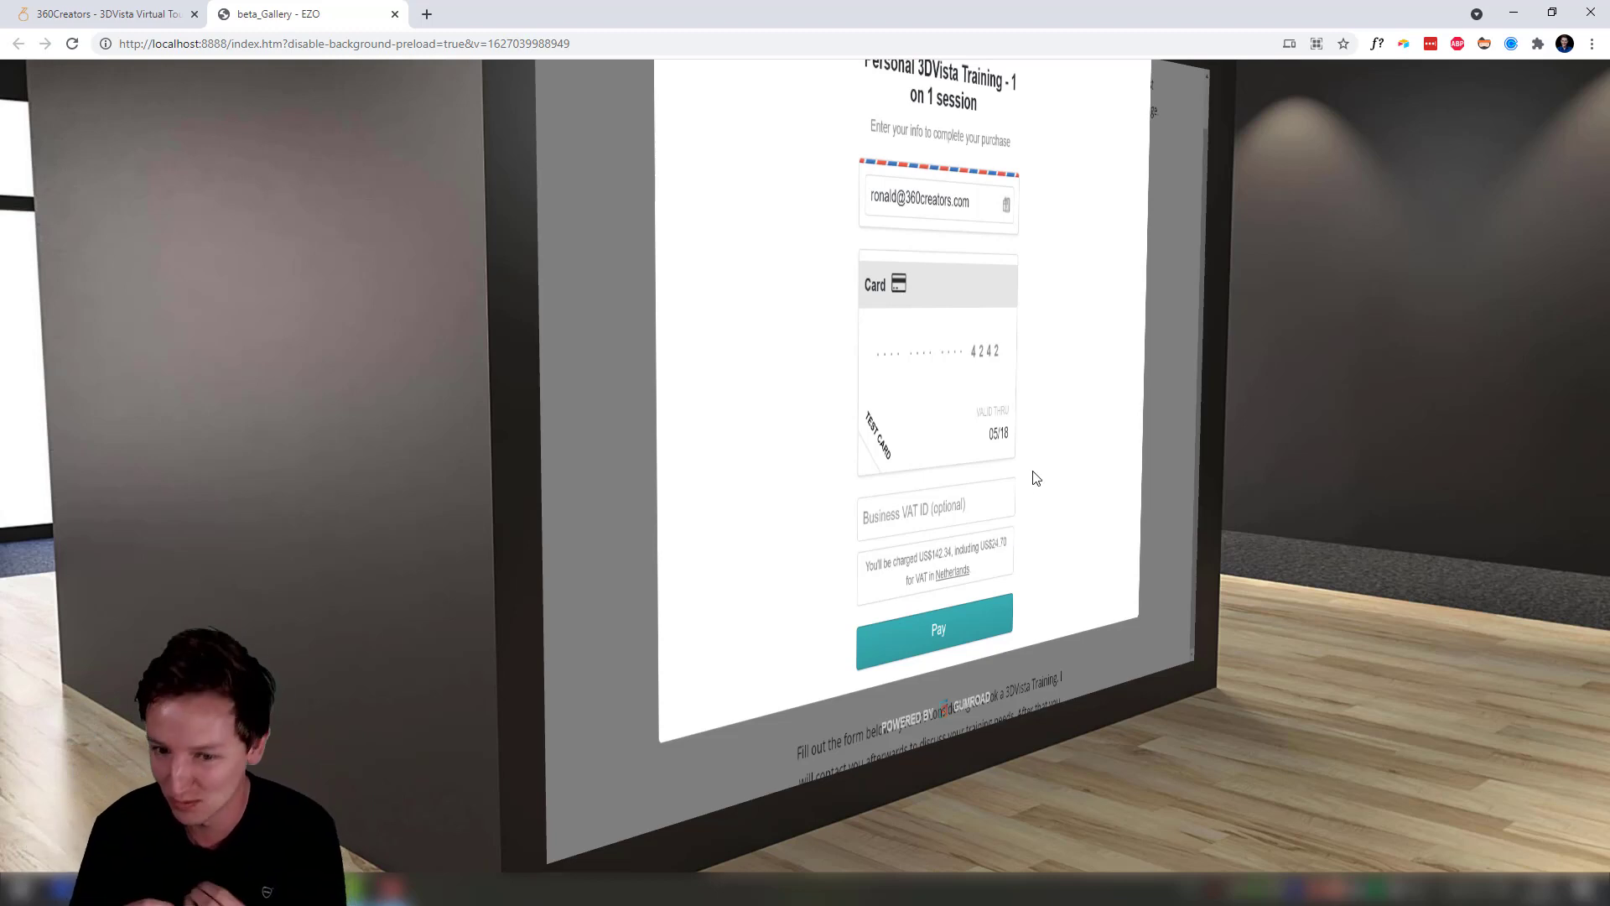
drag(1358, 387, 1402, 456)
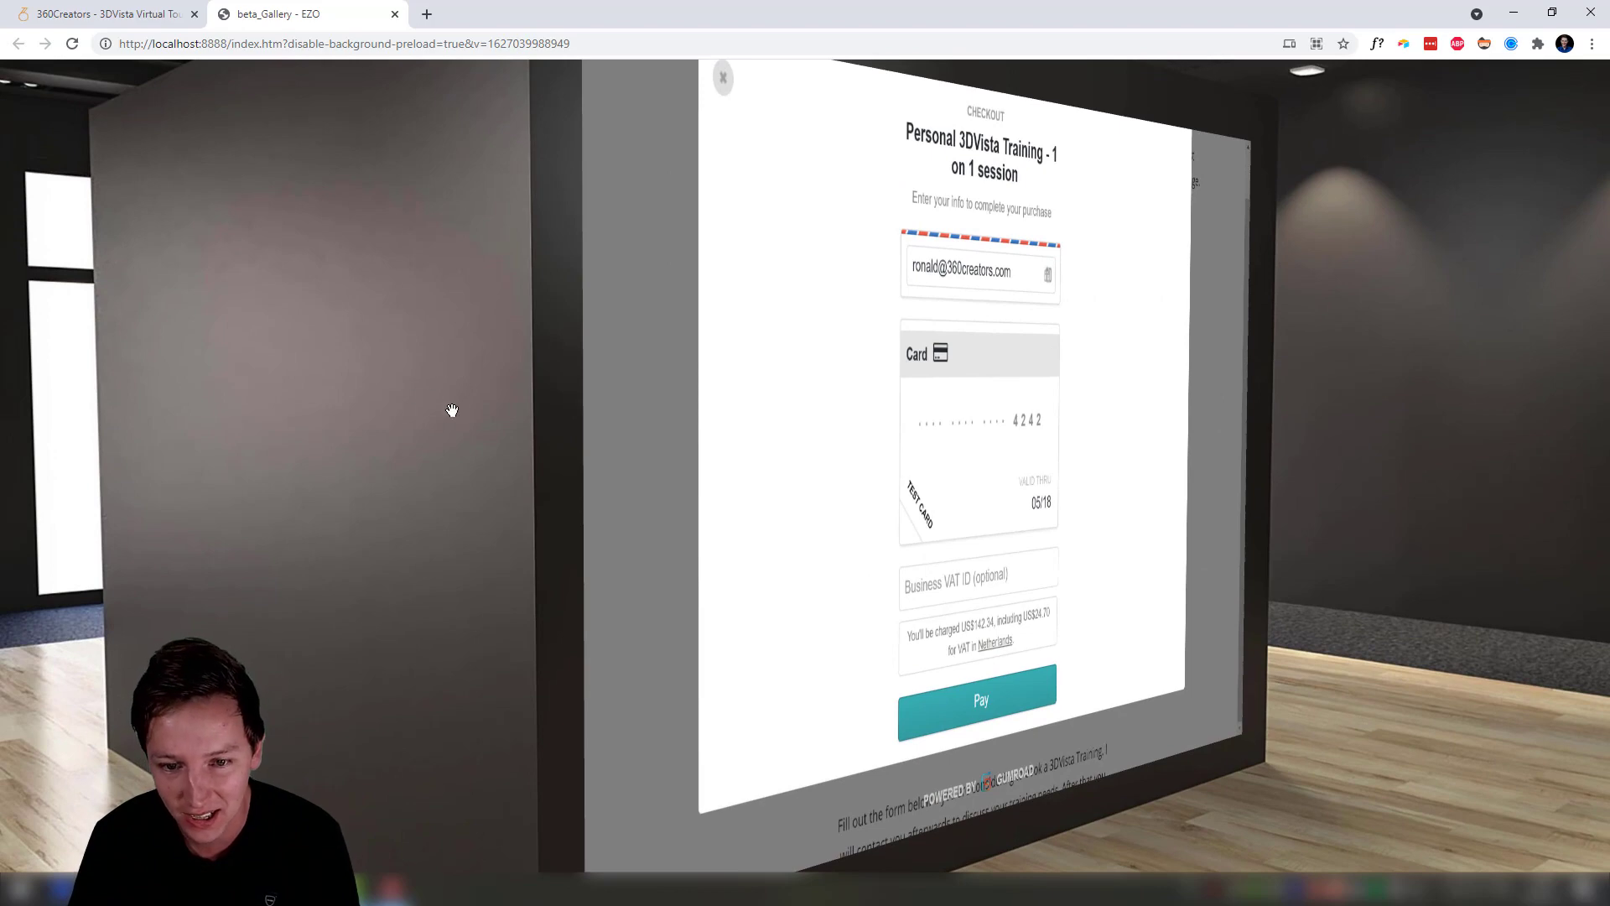
scroll(461, 414, down, 3)
click(757, 242)
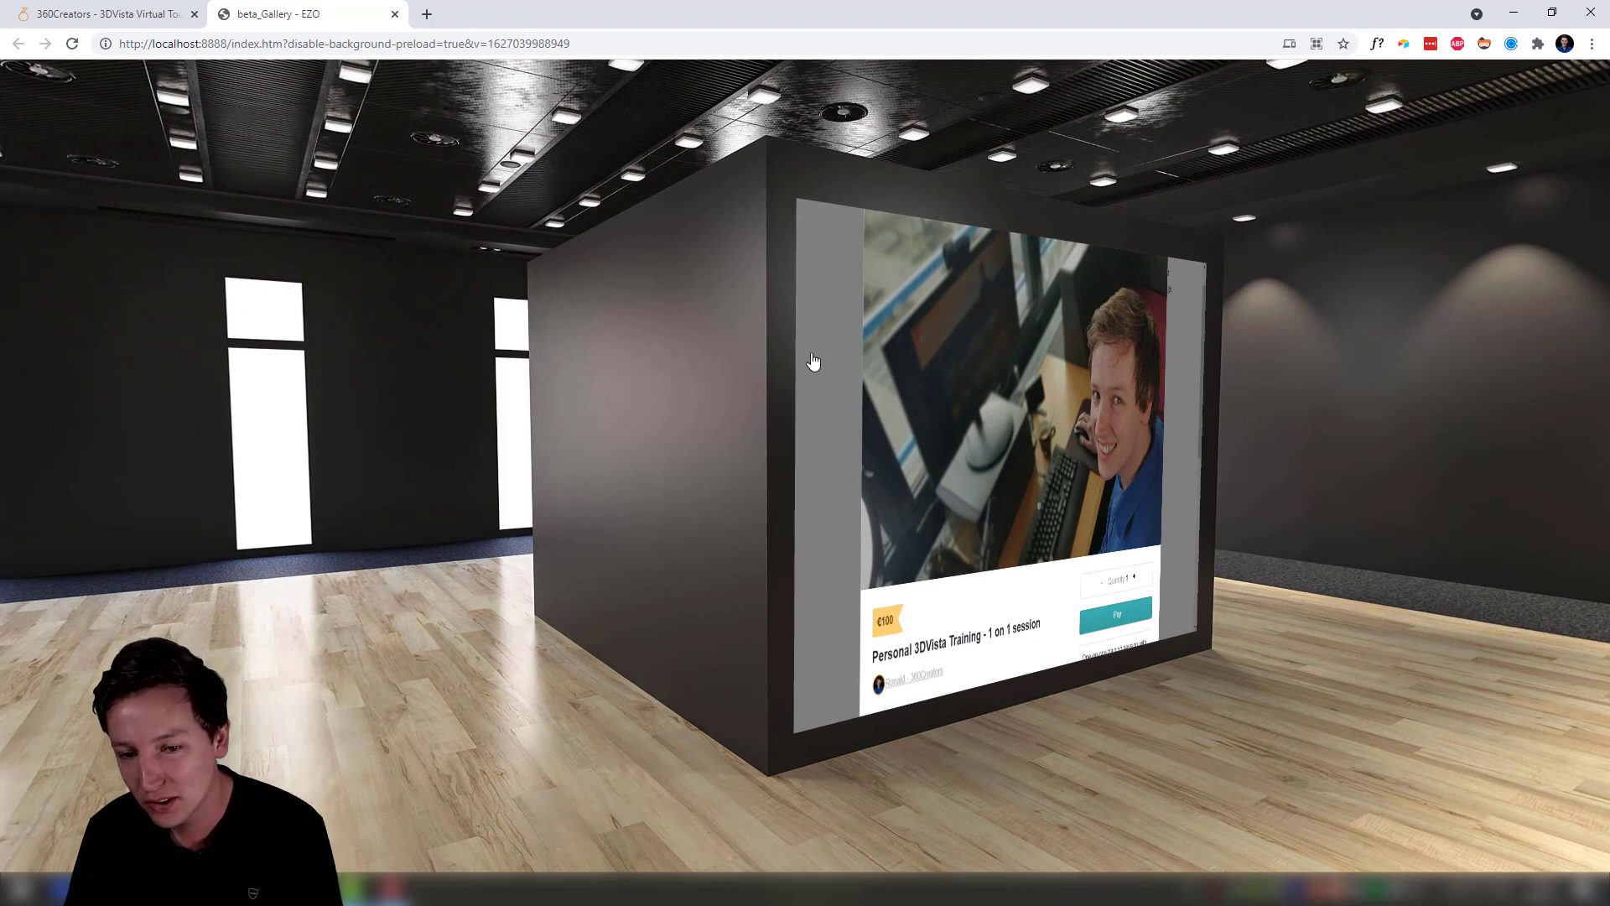
drag(512, 431, 723, 396)
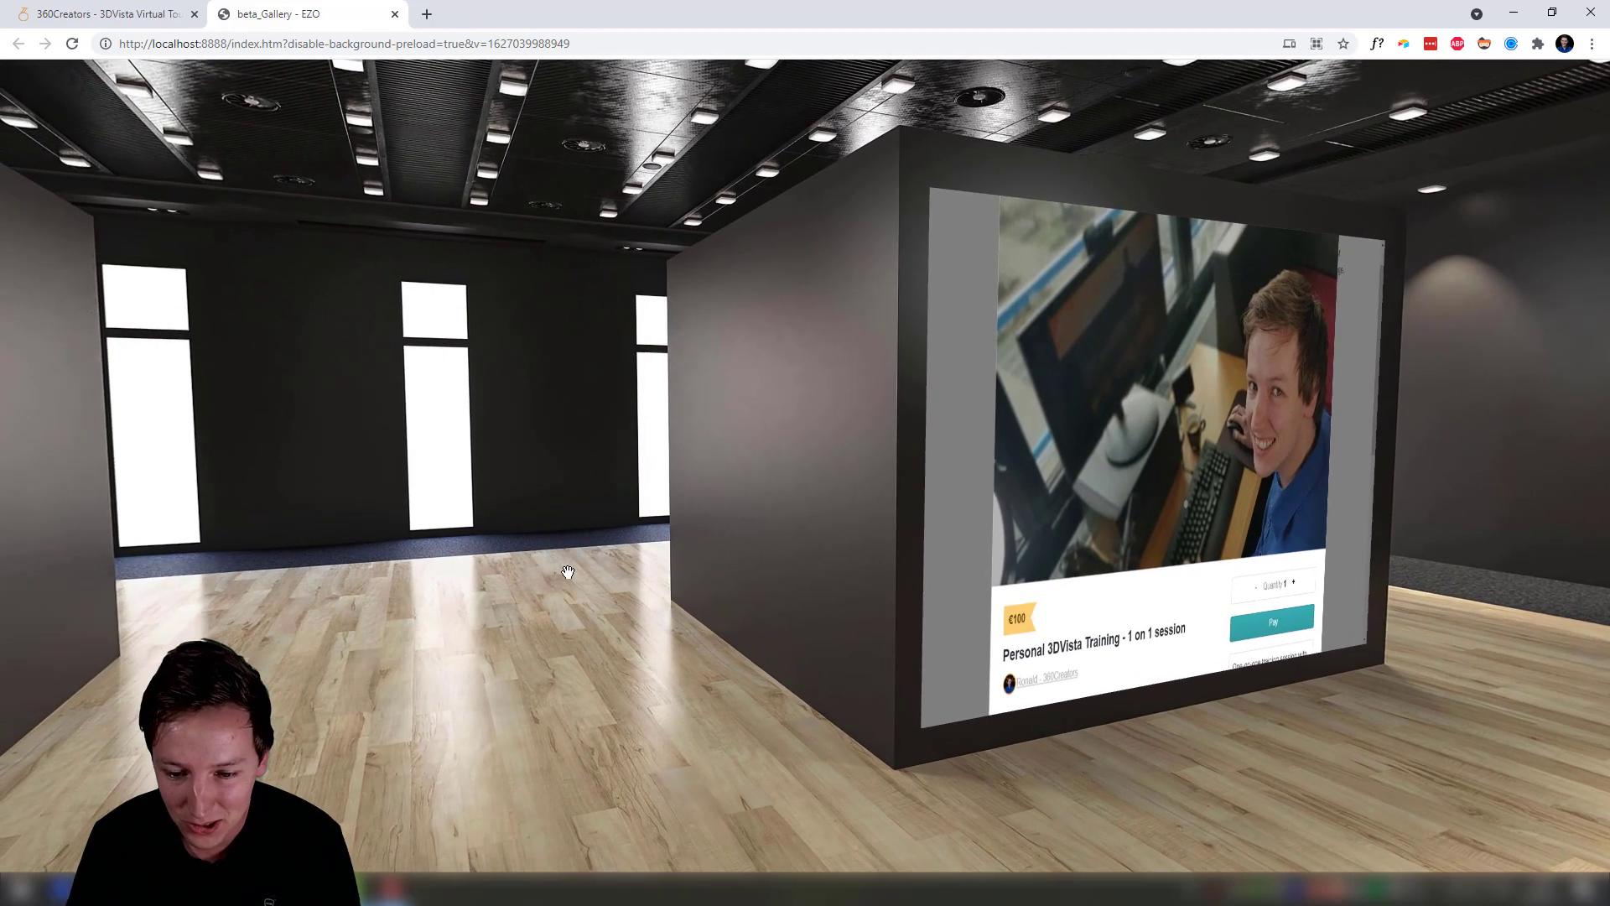
drag(548, 585, 871, 547)
drag(964, 593, 484, 625)
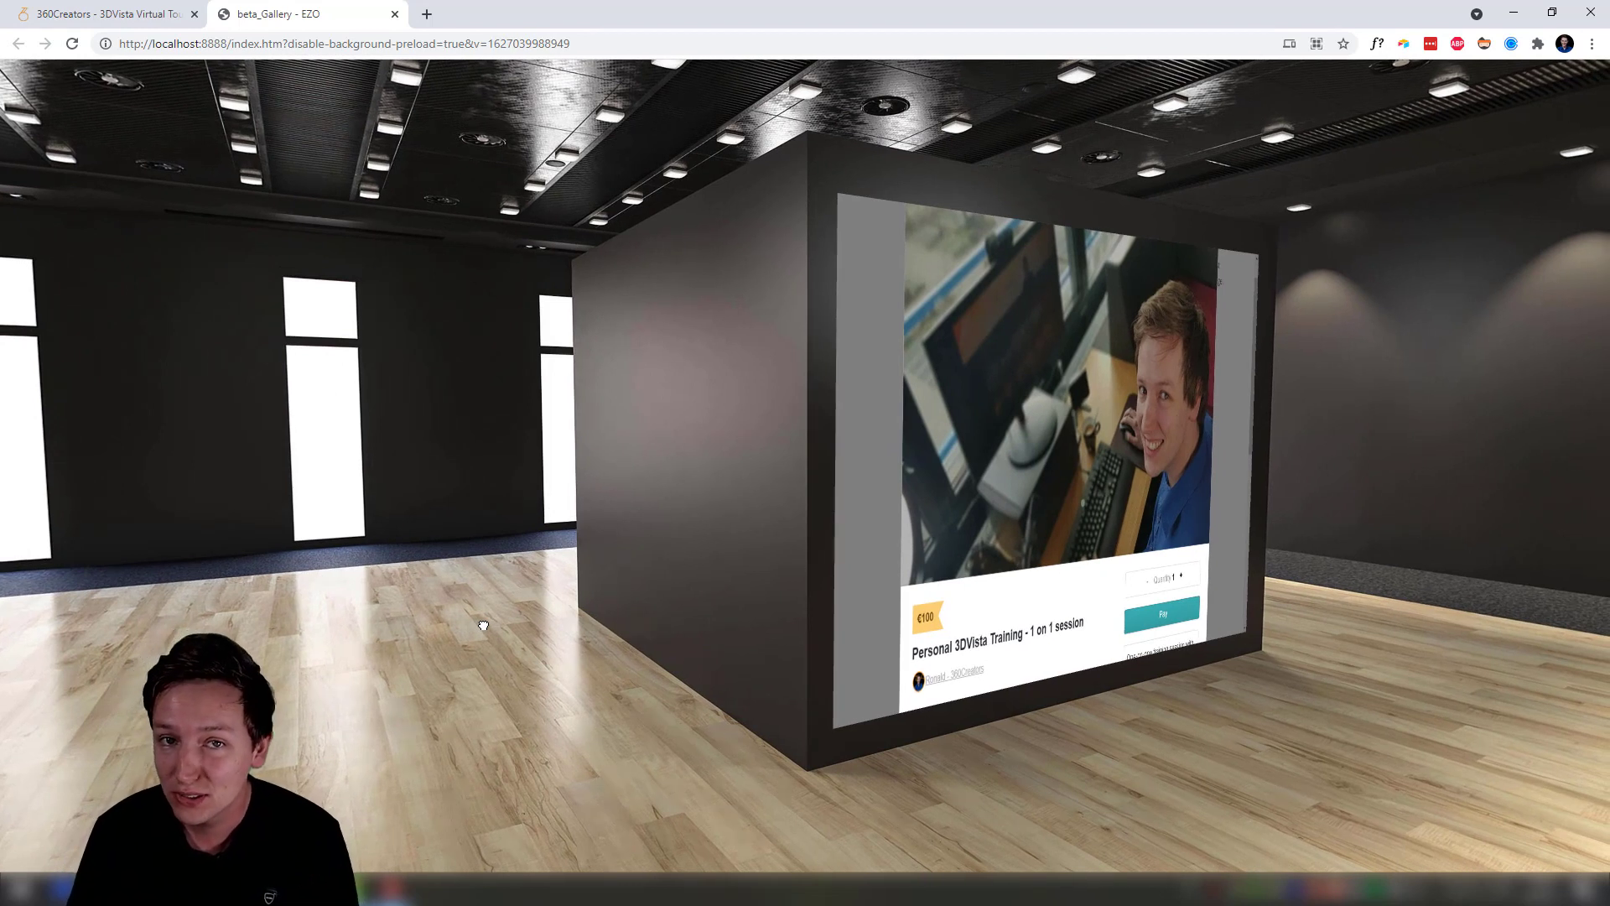